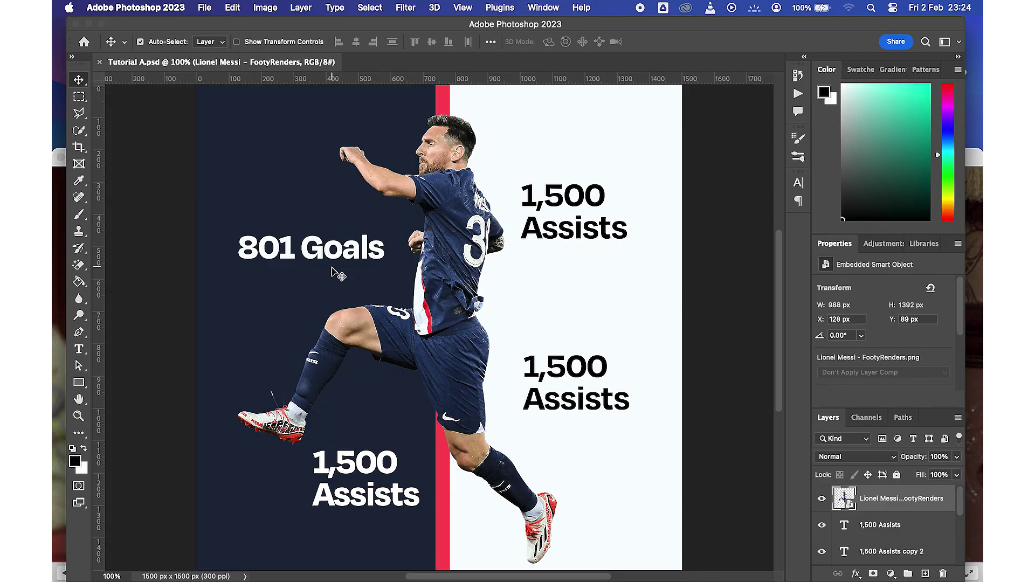
Examine the whole poster composition at several magnifications, ending with the full canvas in view at 66.7%
key(super)
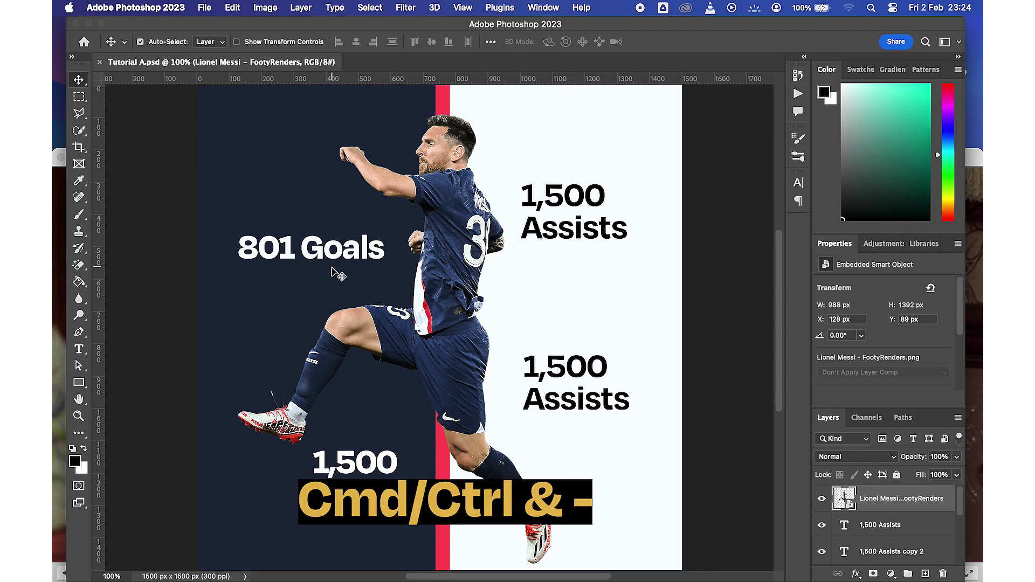
key(super)
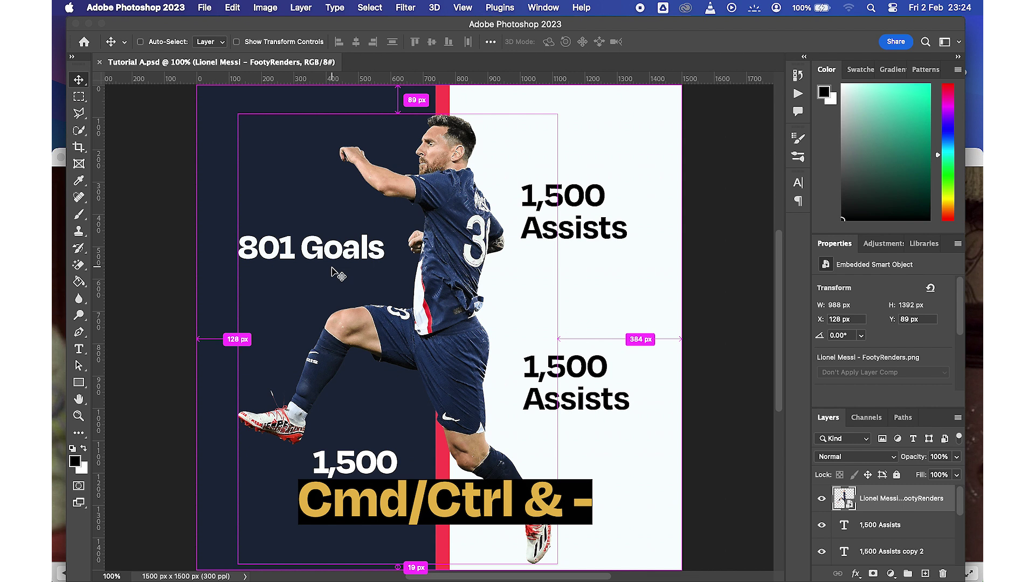
key(super+minus)
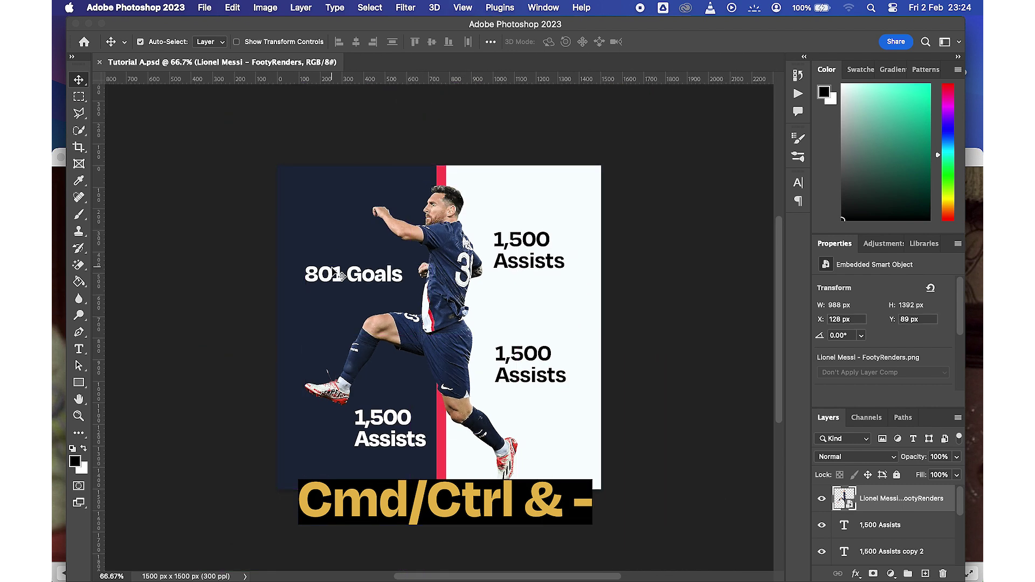
key(super+minus)
key(super+minus)
key(super+minus)
key(super+minus)
key(super+minus)
key(super+minus)
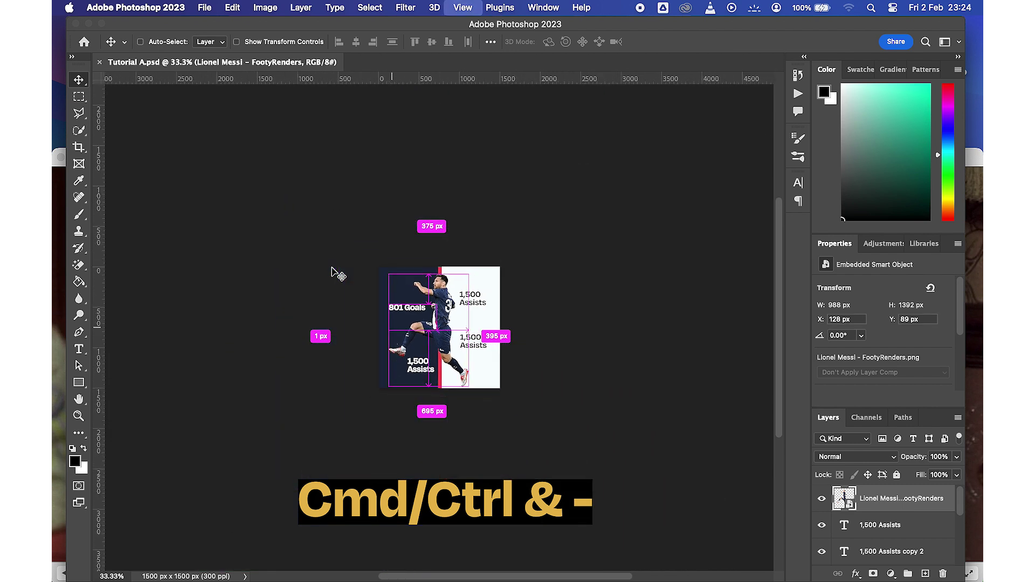
key(super+plus)
key(super+plus)
key(super+plus)
key(super+plus)
key(super+plus)
key(super+plus)
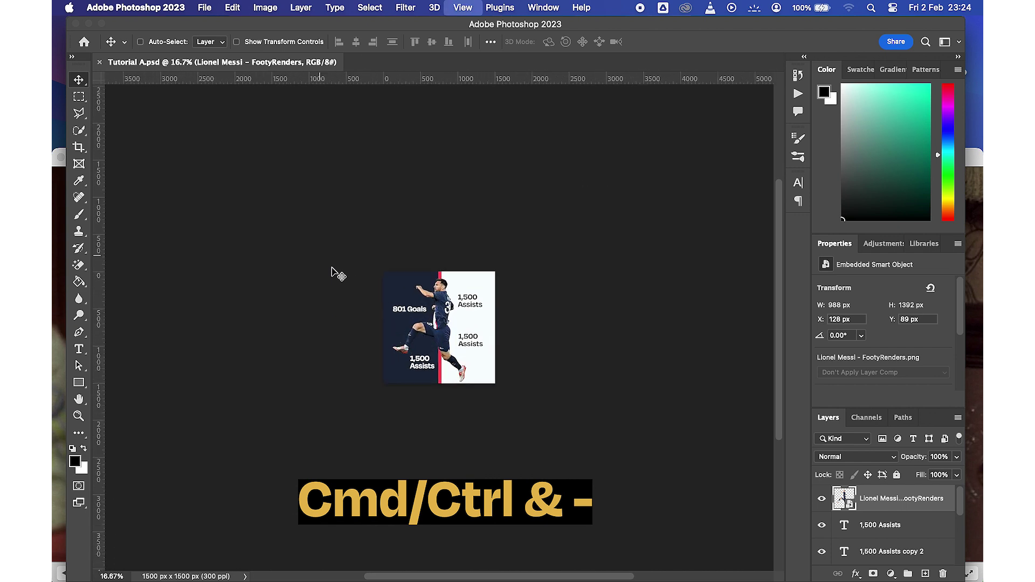
key(super+plus)
key(super+minus)
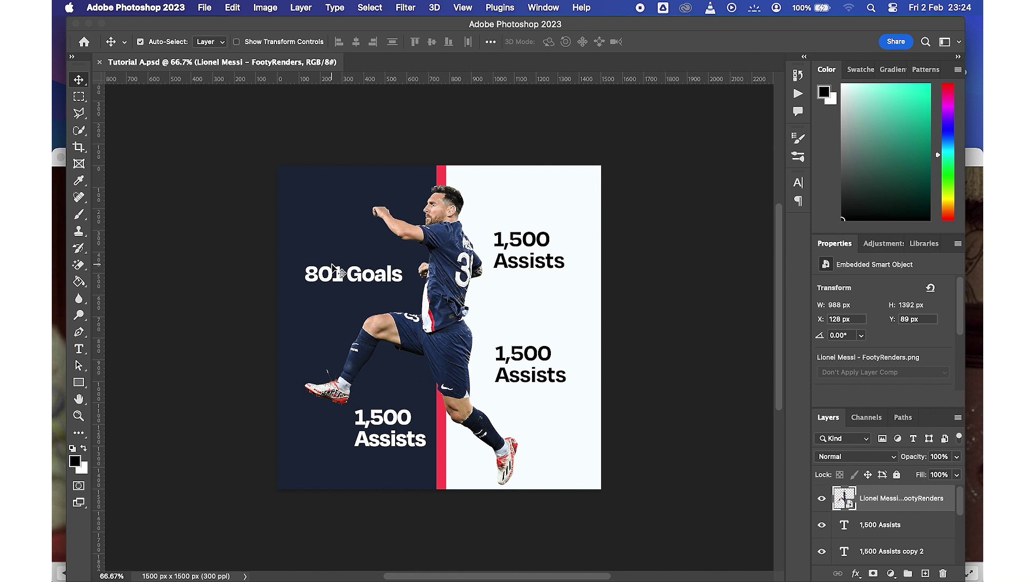
Hide the BG, Layer 1 and 801 Goals layers
click(339, 246)
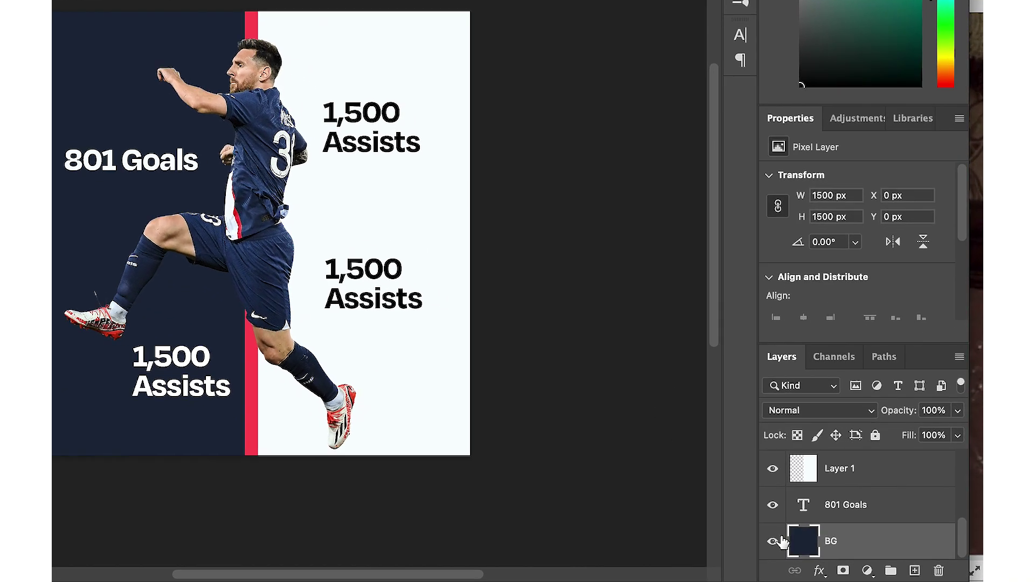
click(802, 547)
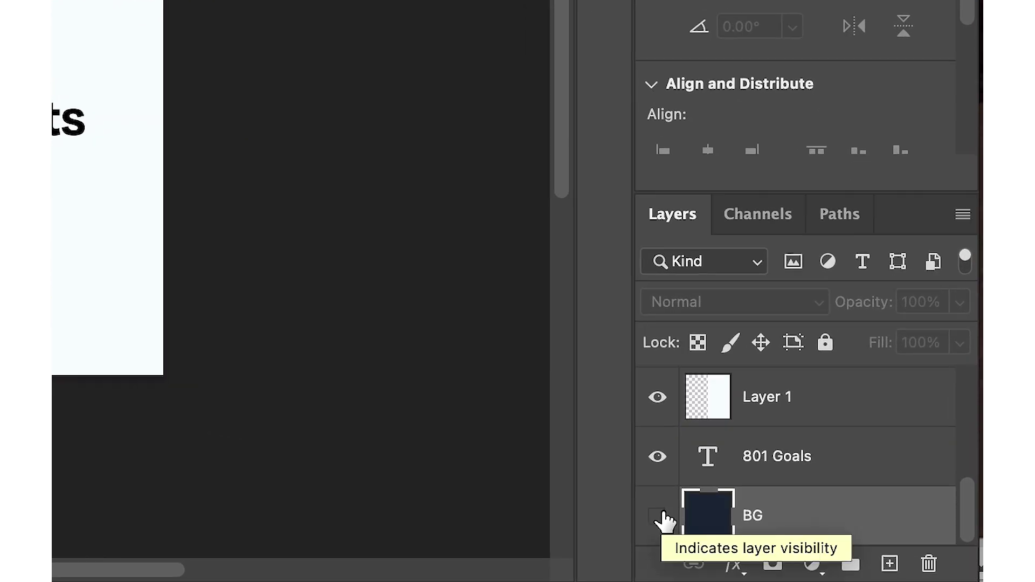
click(680, 412)
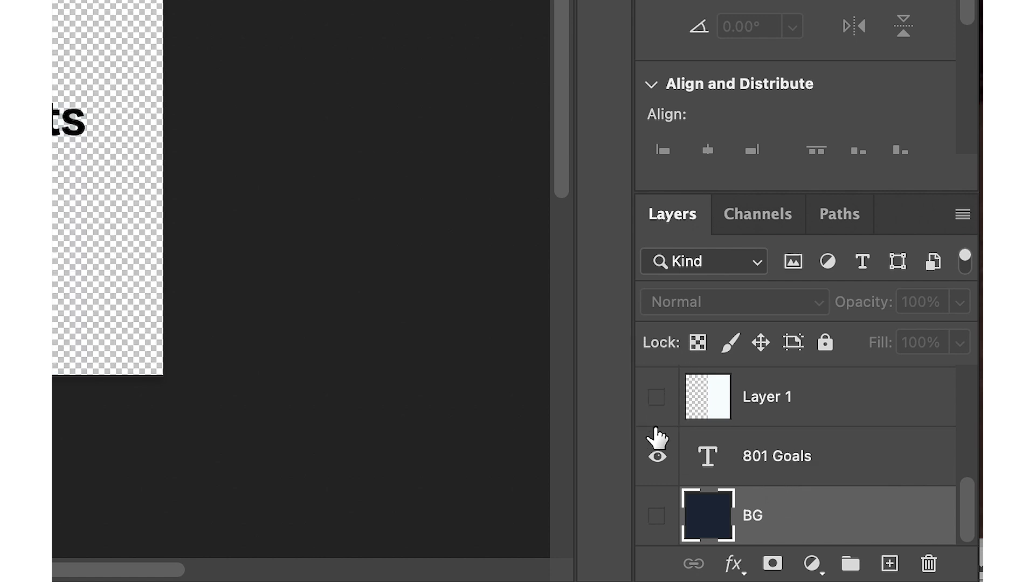
click(655, 457)
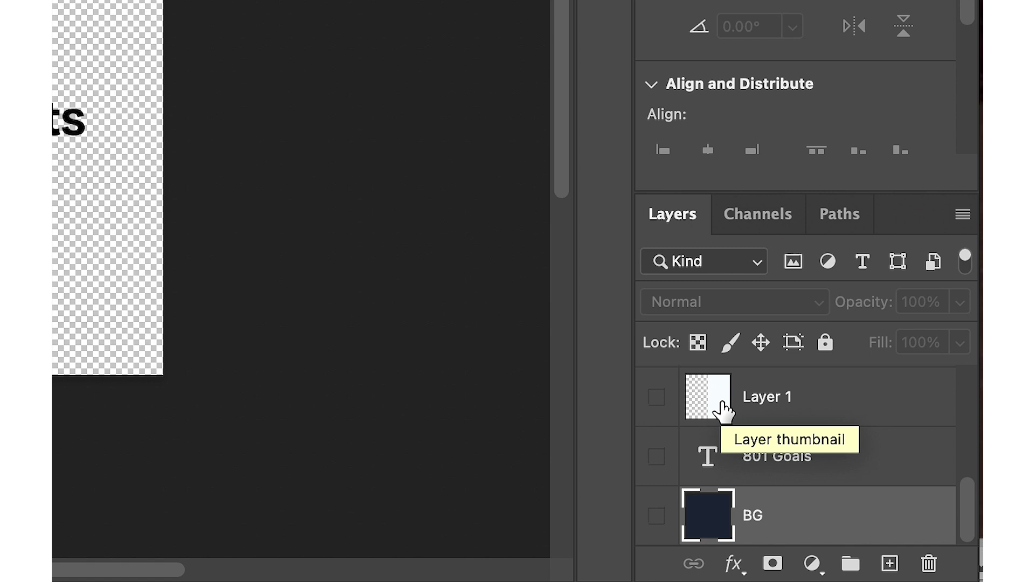
Hide the Rectangle 1 layer and the three 1,500 Assists text layers, leaving only the Lionel Messi cut-out visible
key(ctrl+v)
key(ctrl+v)
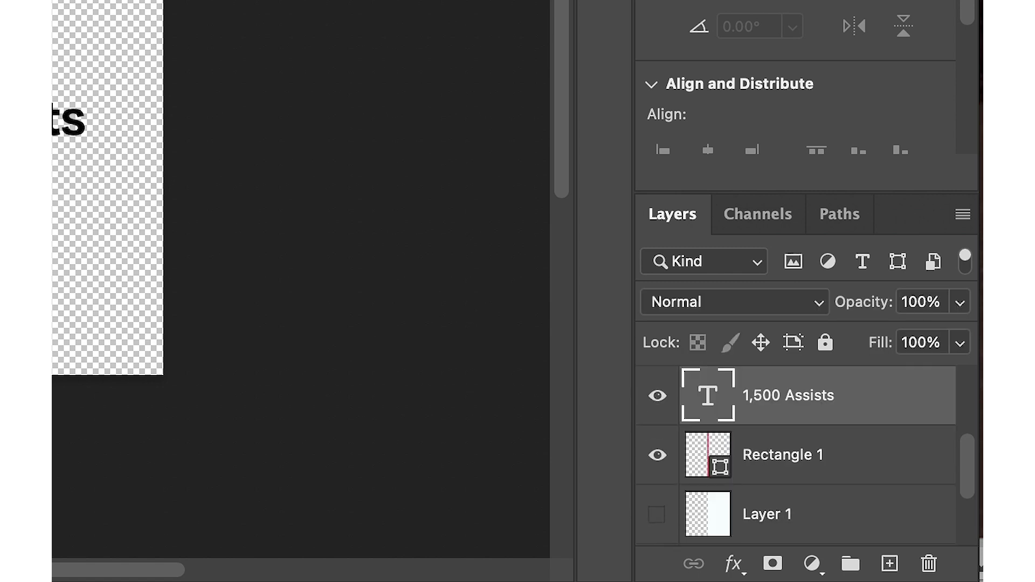
click(657, 396)
click(657, 455)
key(ctrl+v)
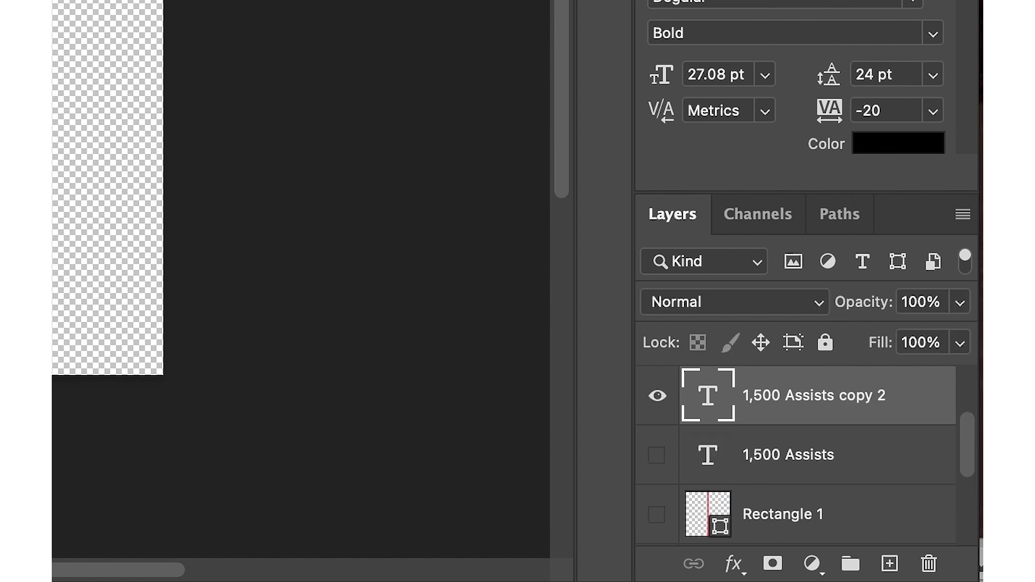
click(656, 396)
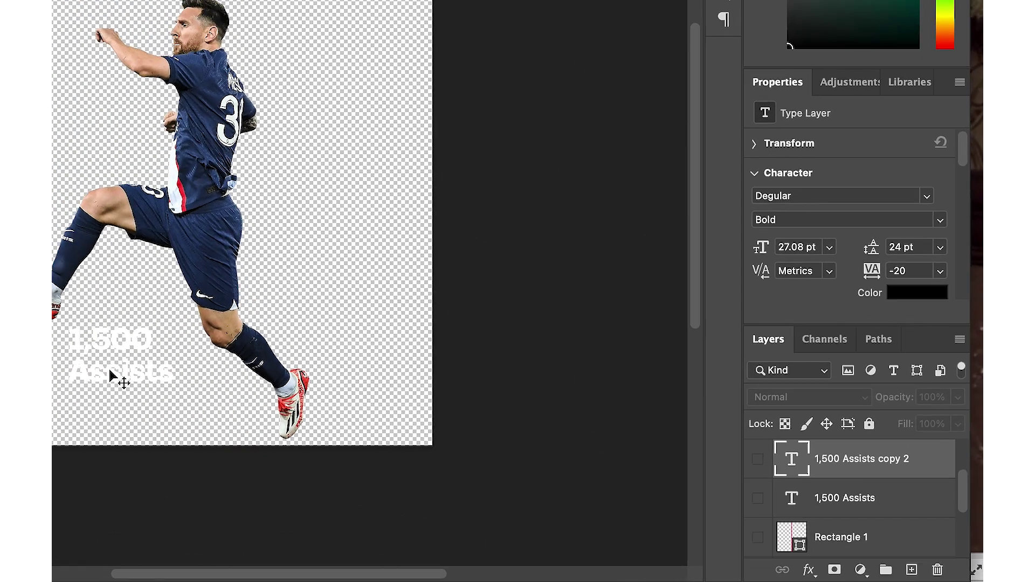
key(ctrl+v)
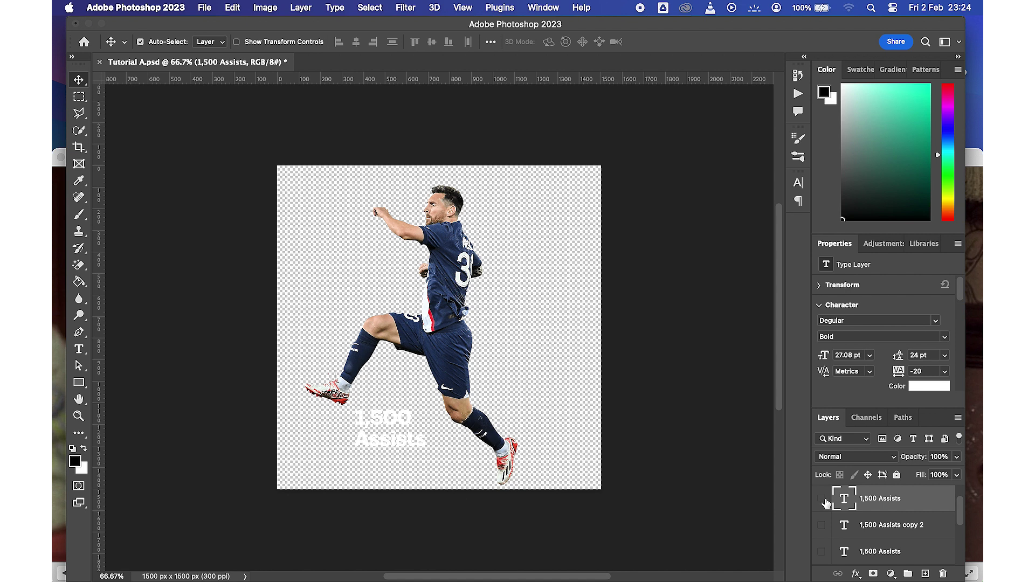
click(825, 502)
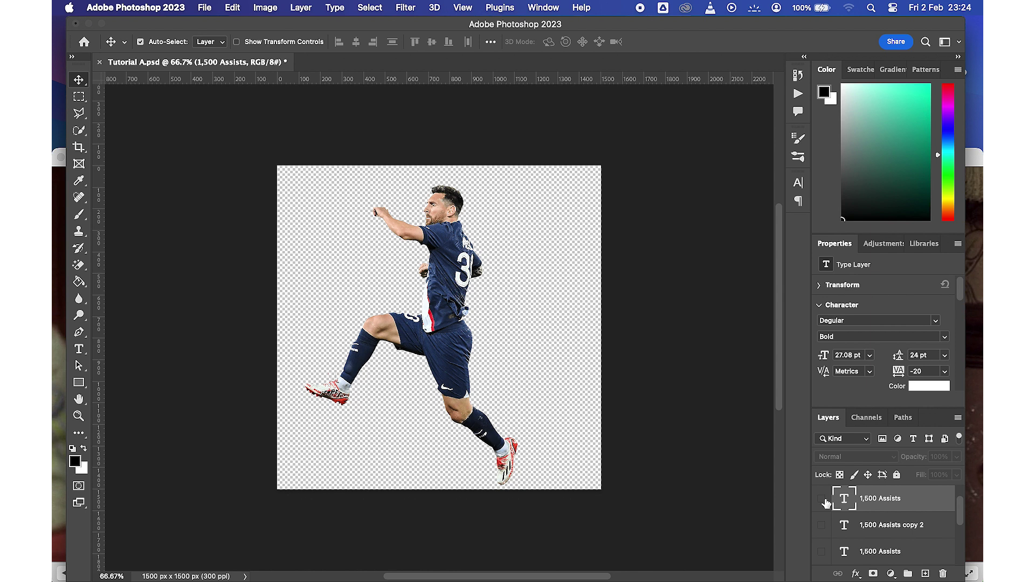
Switch to Finder, preview the GettyImages-1436715383.jpg.webp stadium photo in Downloads and mark it with a green tag
mouse_move(56, 283)
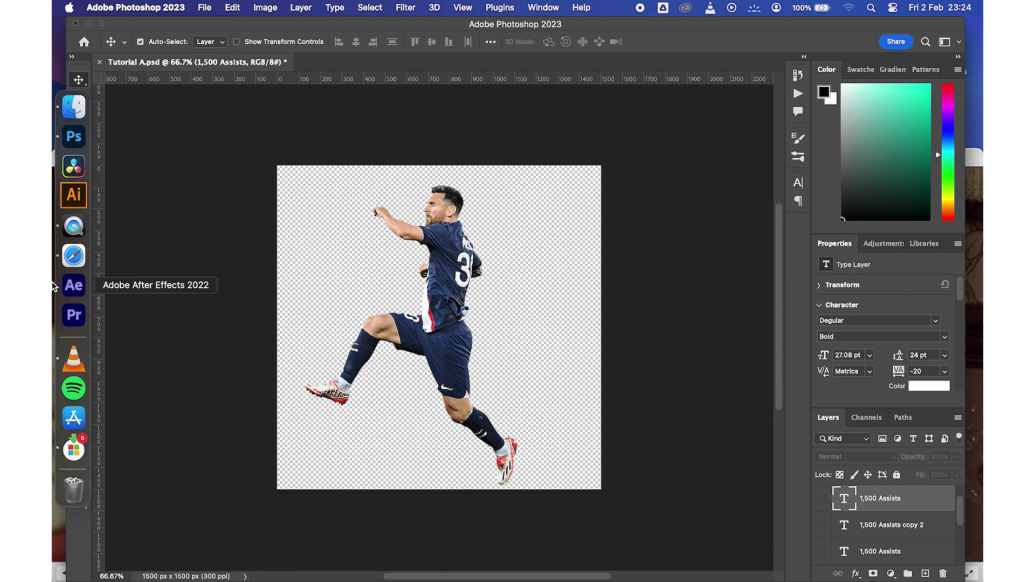
click(64, 110)
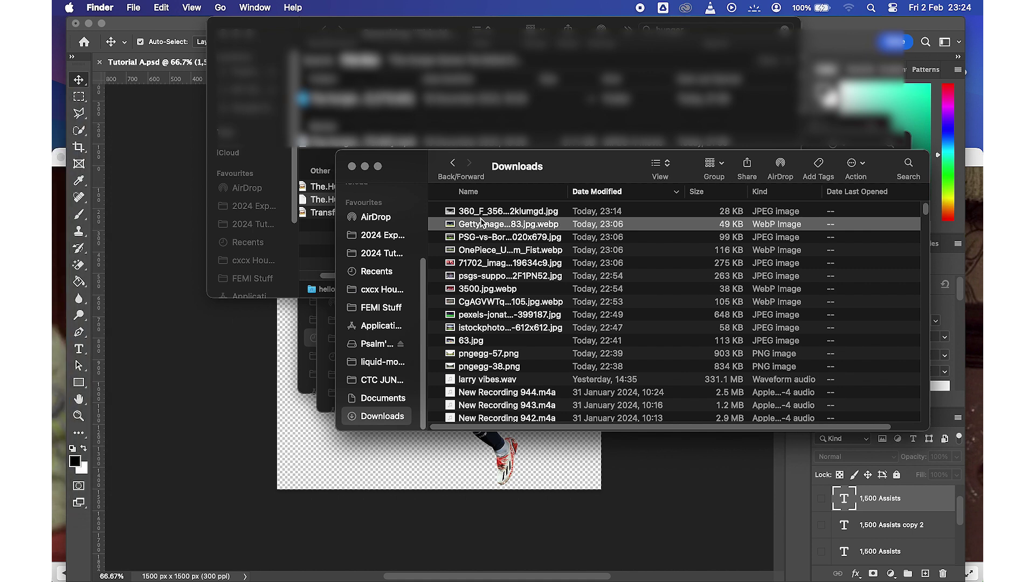
key(space)
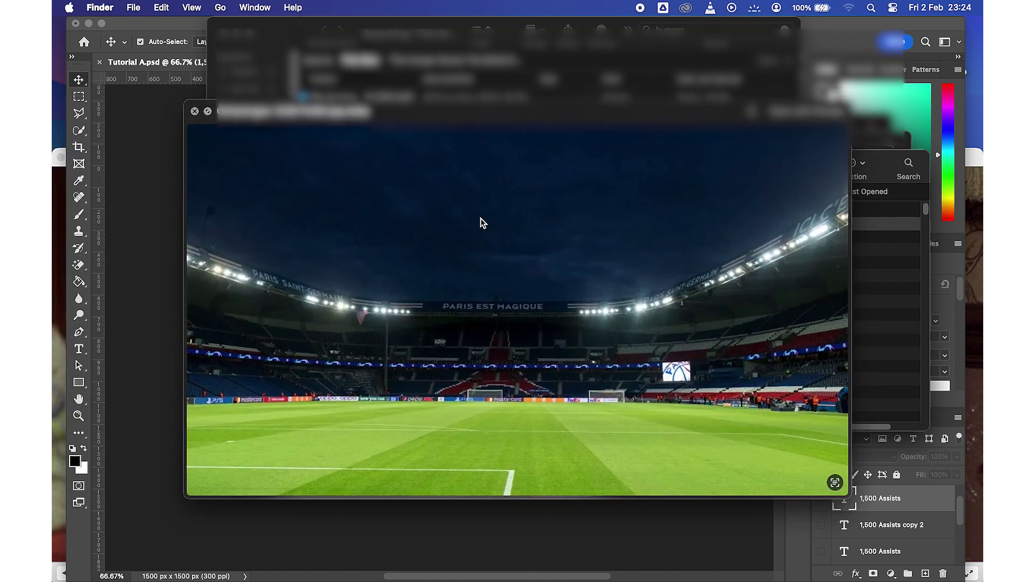
key(space)
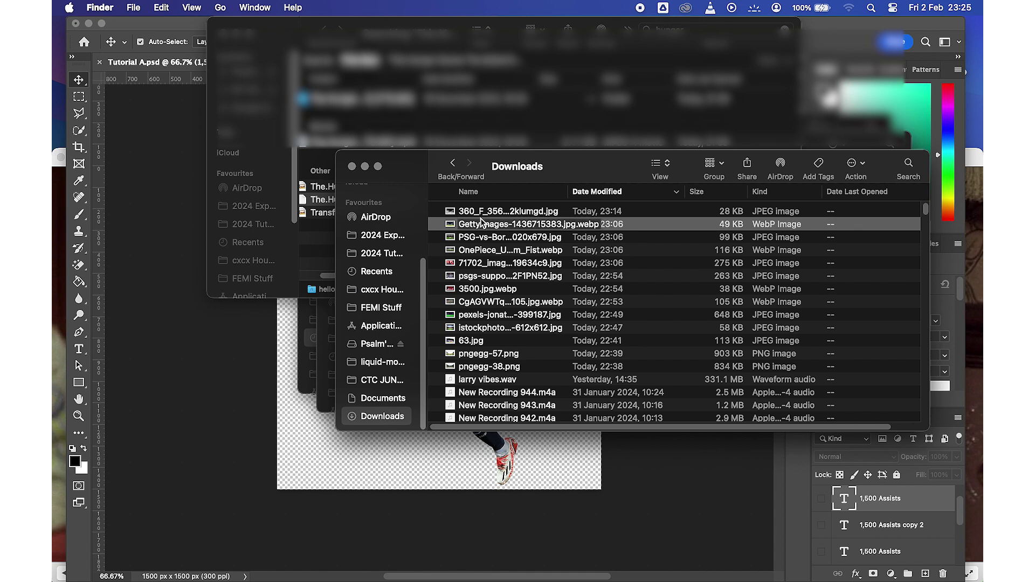
right_click(482, 218)
click(543, 412)
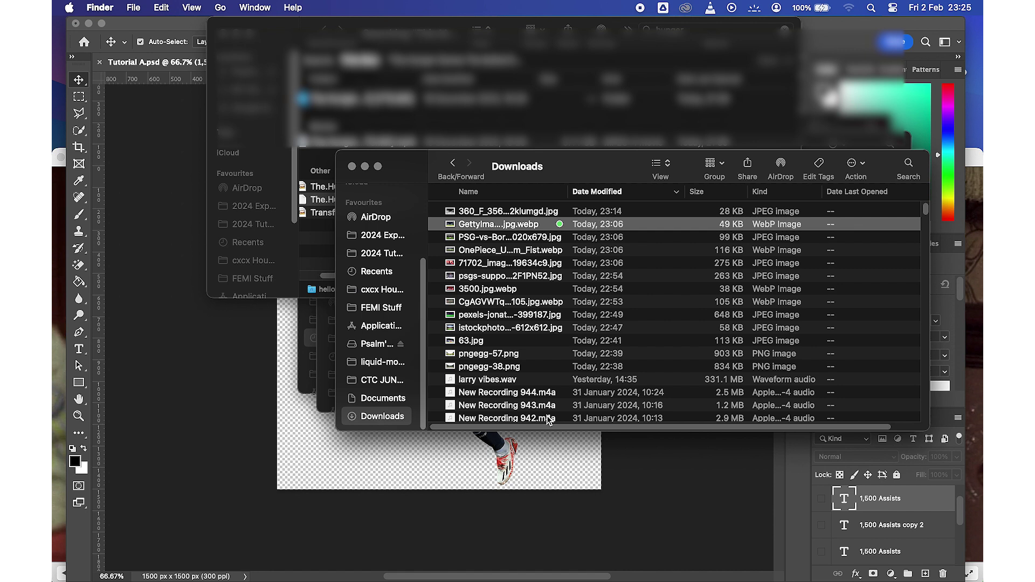
Place the pexels floodlit football pitch photo (399187) from Downloads into the poster, behind the Lionel Messi cut-out
click(497, 318)
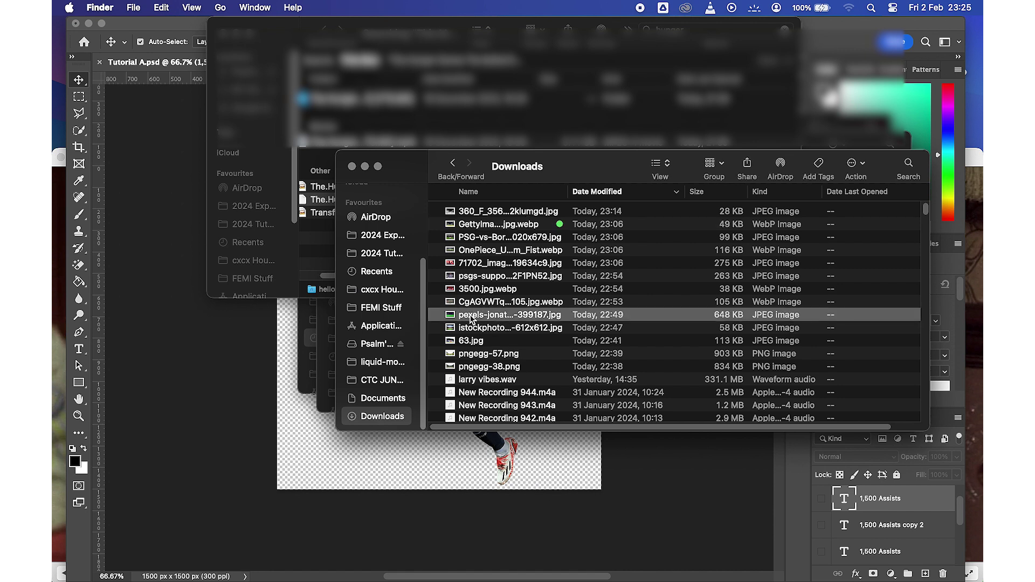
drag(470, 318, 308, 459)
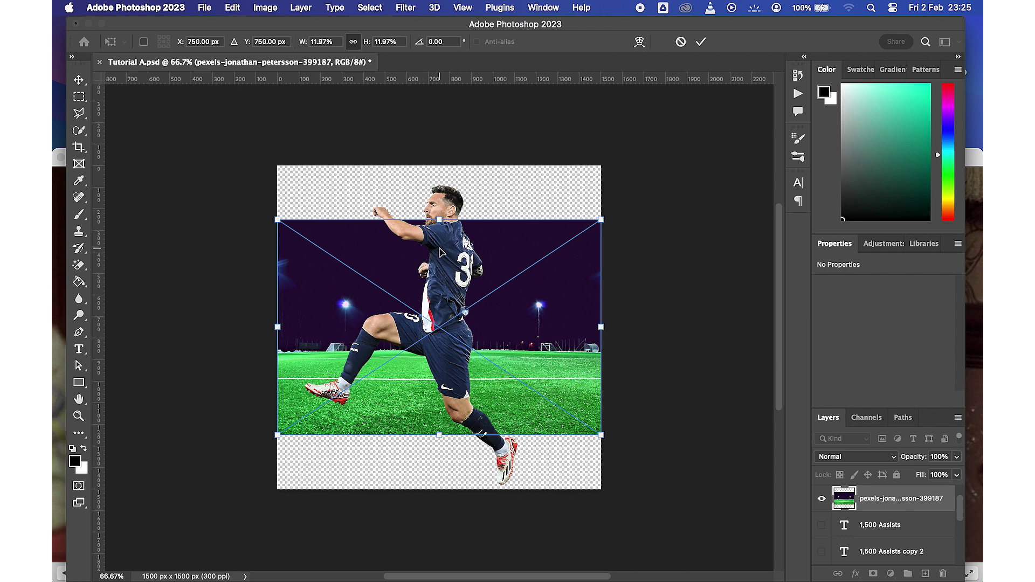
click(699, 42)
scroll(787, 491, up, 1)
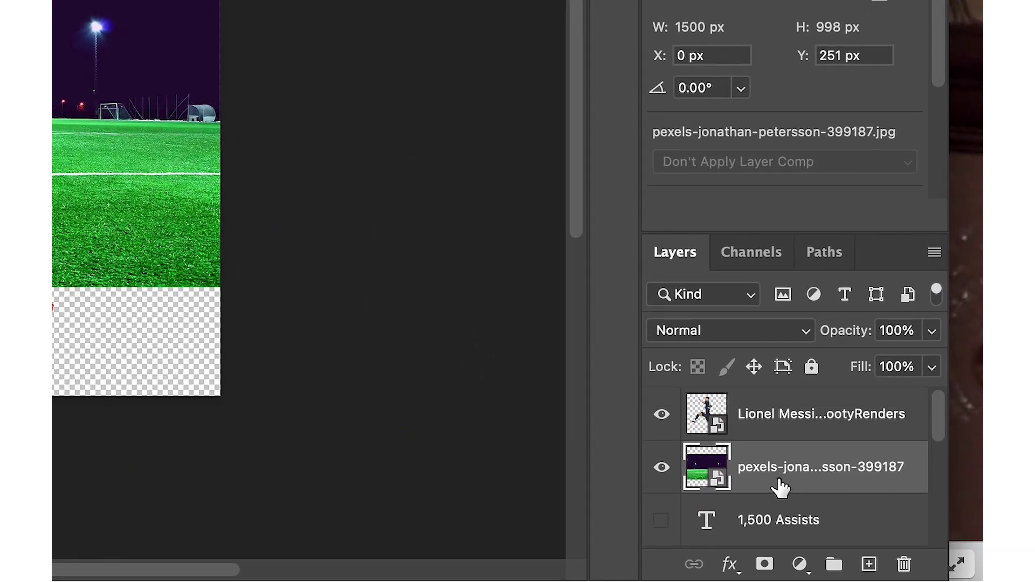
Move the pitch photo layer straight down to Y 502 px so its lower edge meets the canvas bottom
click(759, 420)
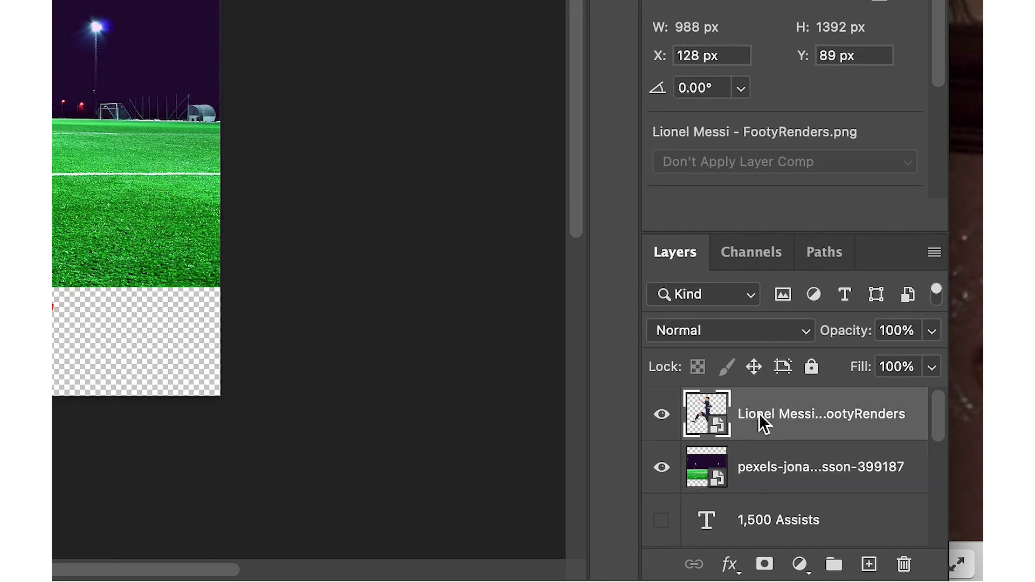
click(761, 470)
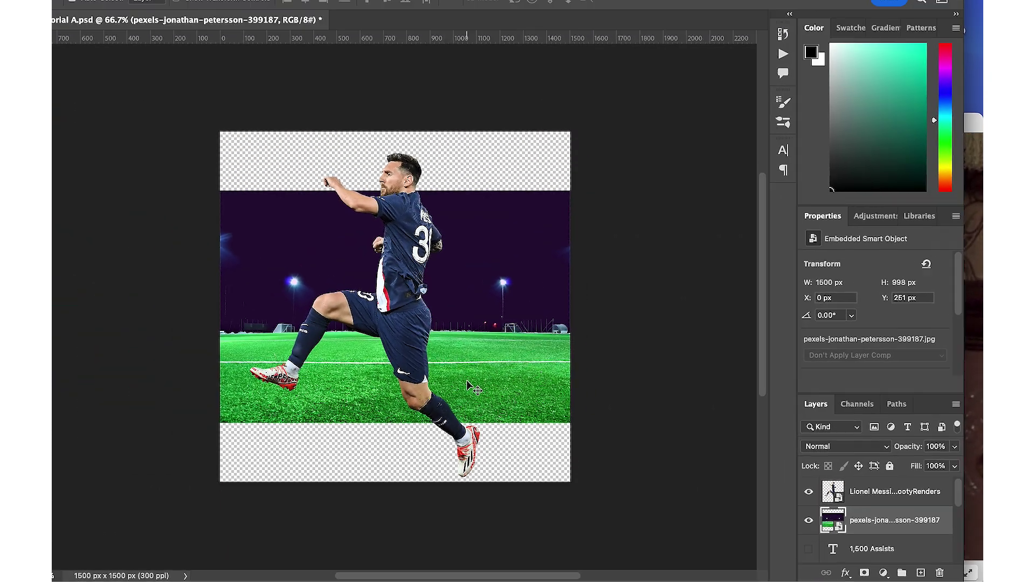
key(super+t)
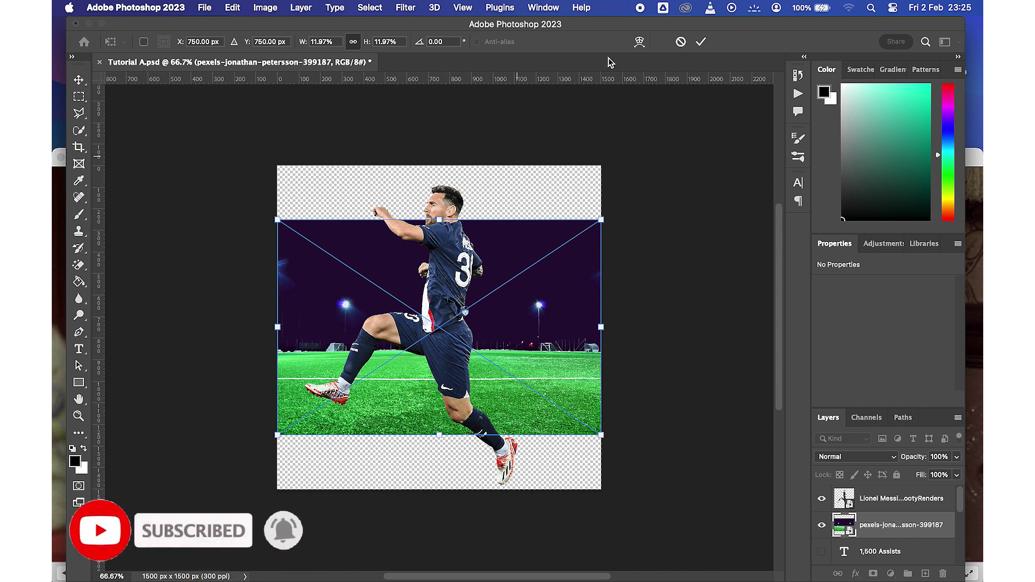
click(699, 42)
click(500, 276)
drag(499, 276, 494, 329)
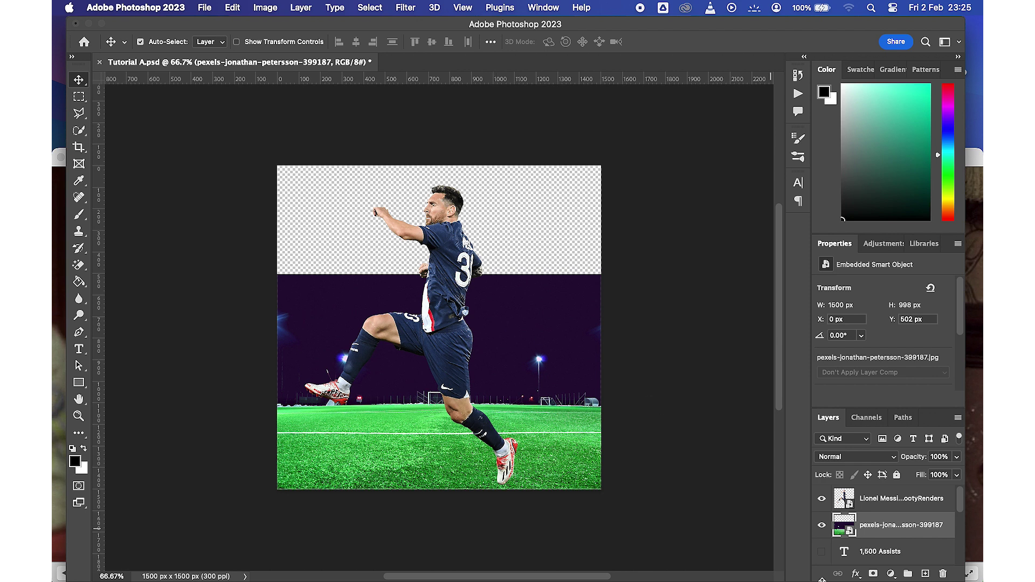
Rasterize the pitch photo's smart object layer
right_click(863, 527)
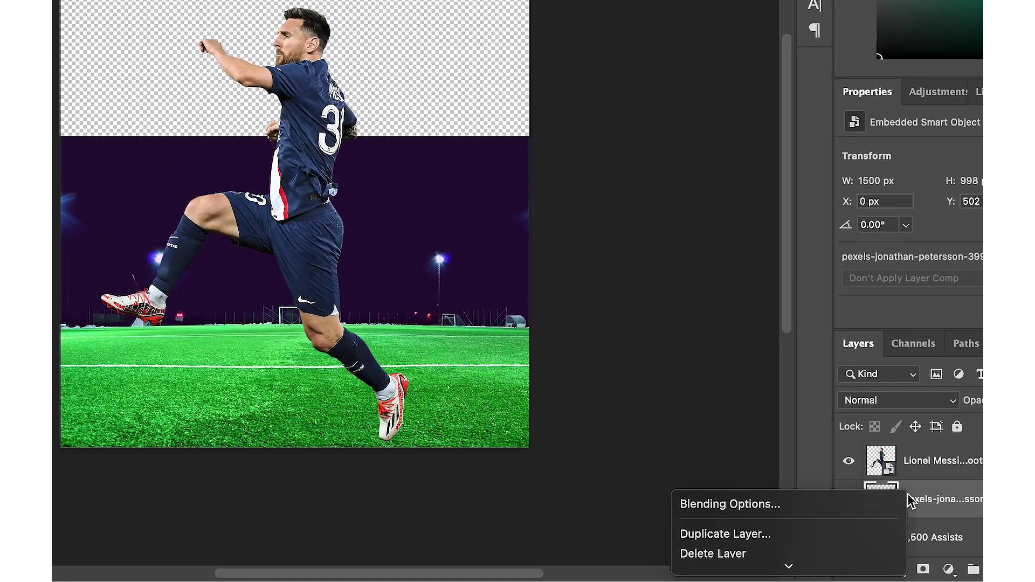
scroll(823, 571, down, 10)
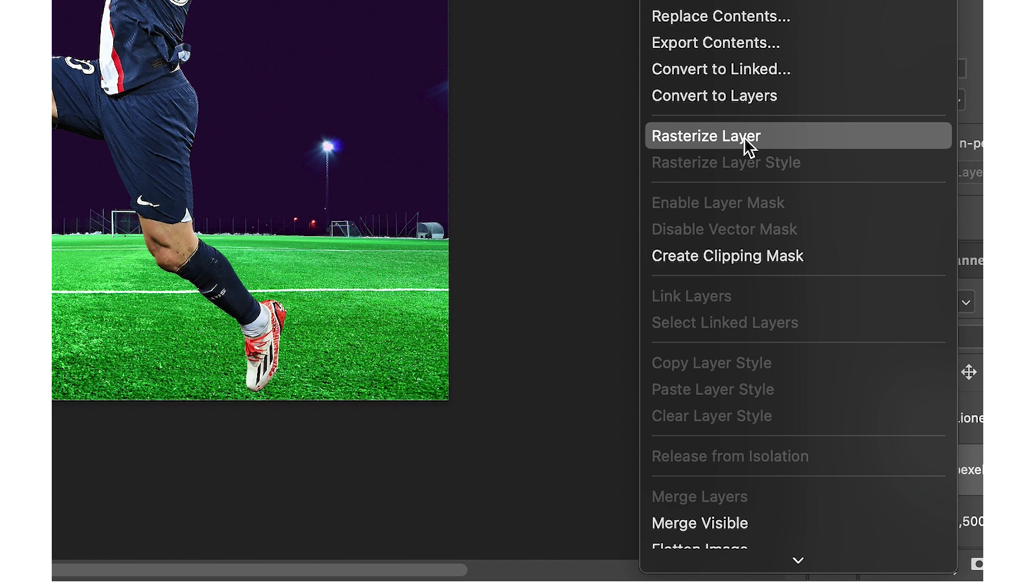
click(744, 136)
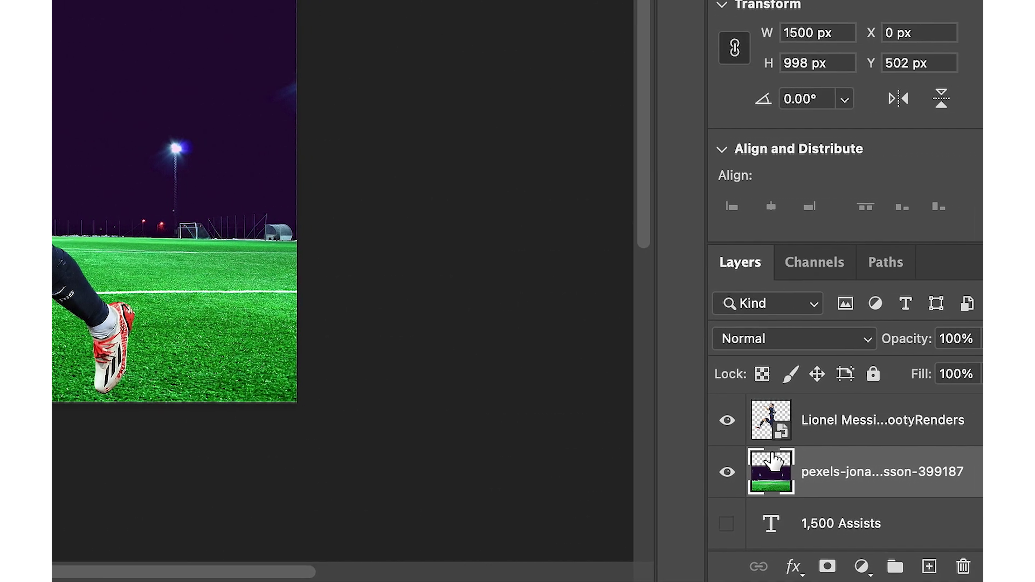
key(super+z)
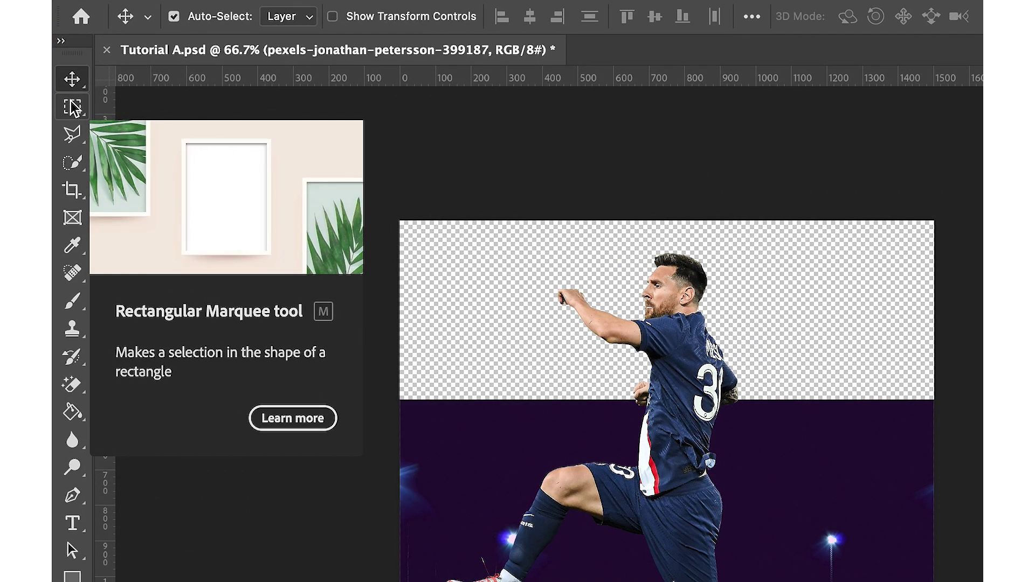
Select the photo's dark sky area down to the grass line, about 1500 × 653 px, with the Rectangular Marquee tool
click(72, 107)
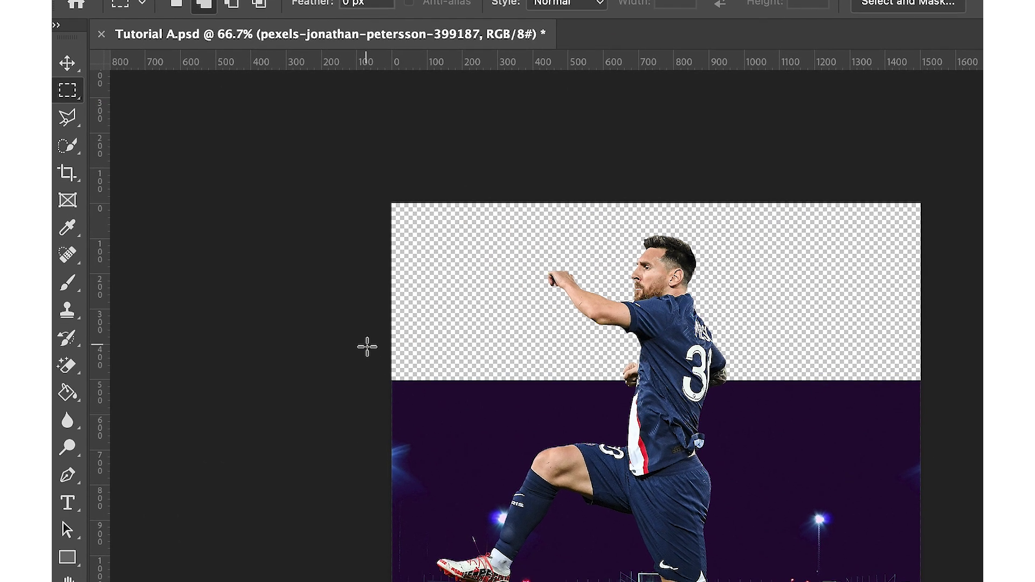
drag(340, 268, 581, 418)
drag(510, 324, 642, 397)
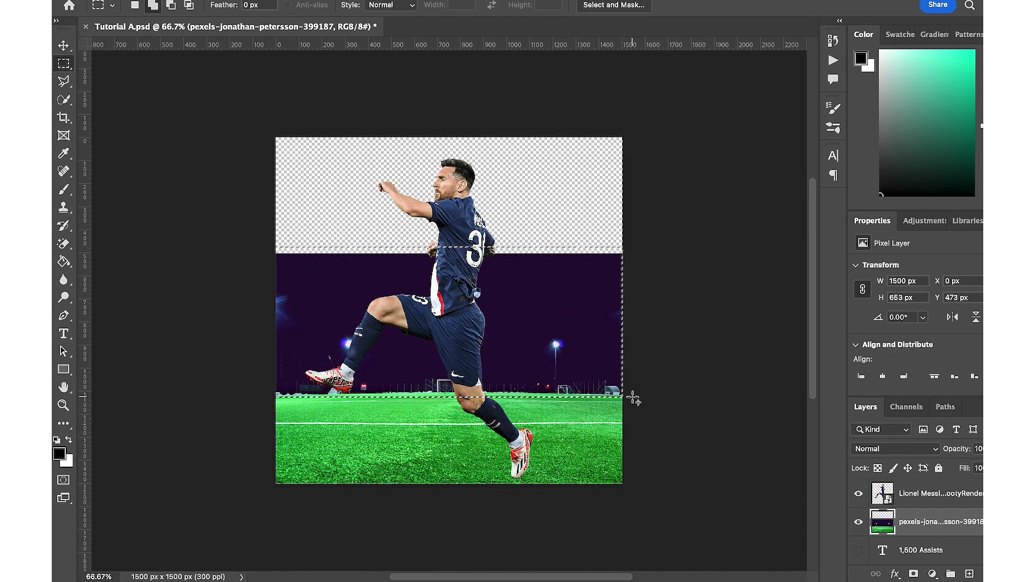
right_click(319, 296)
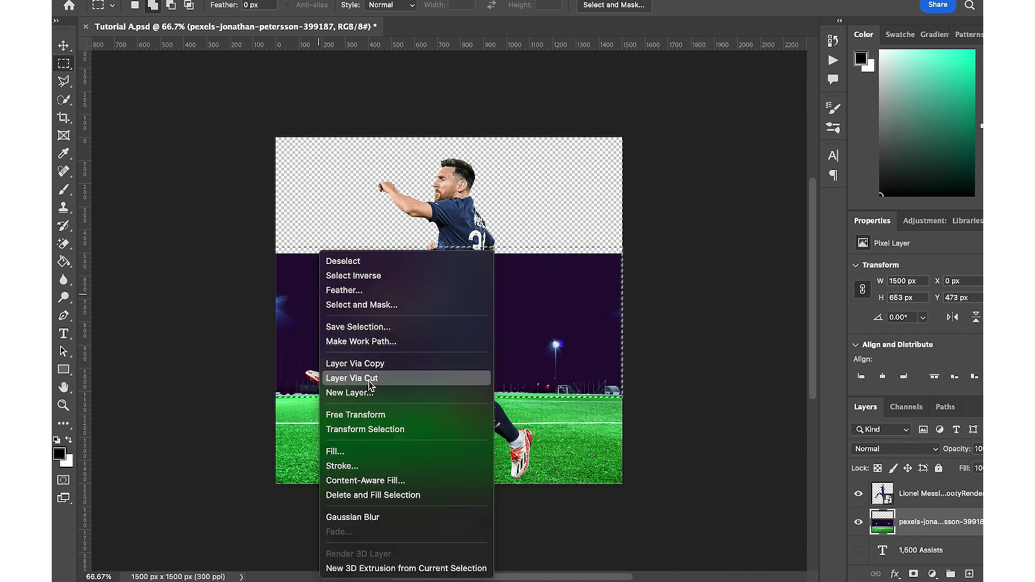
click(590, 452)
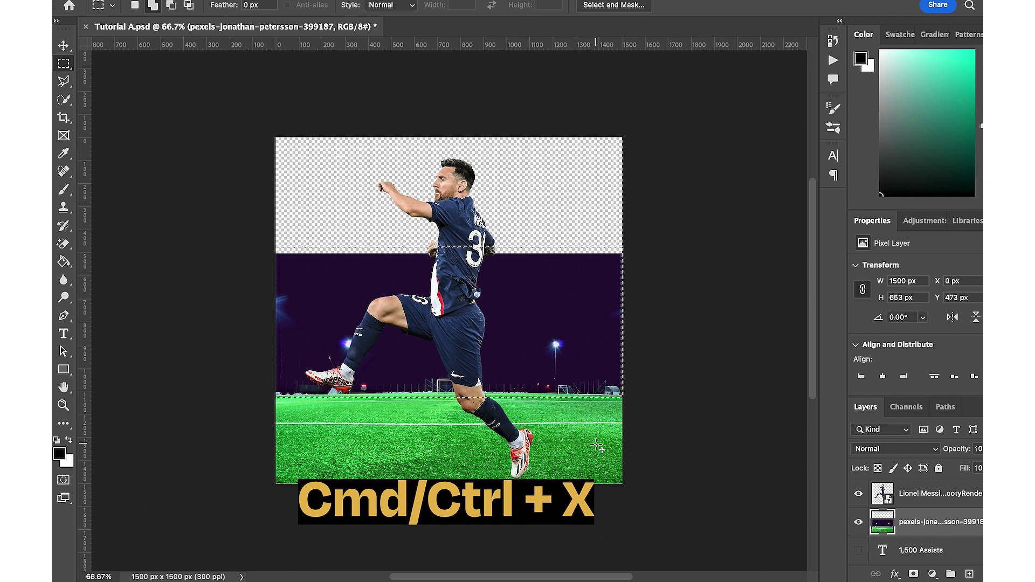
Cut the selected dark sky out of the pitch photo so only the grass is left
key(super+x)
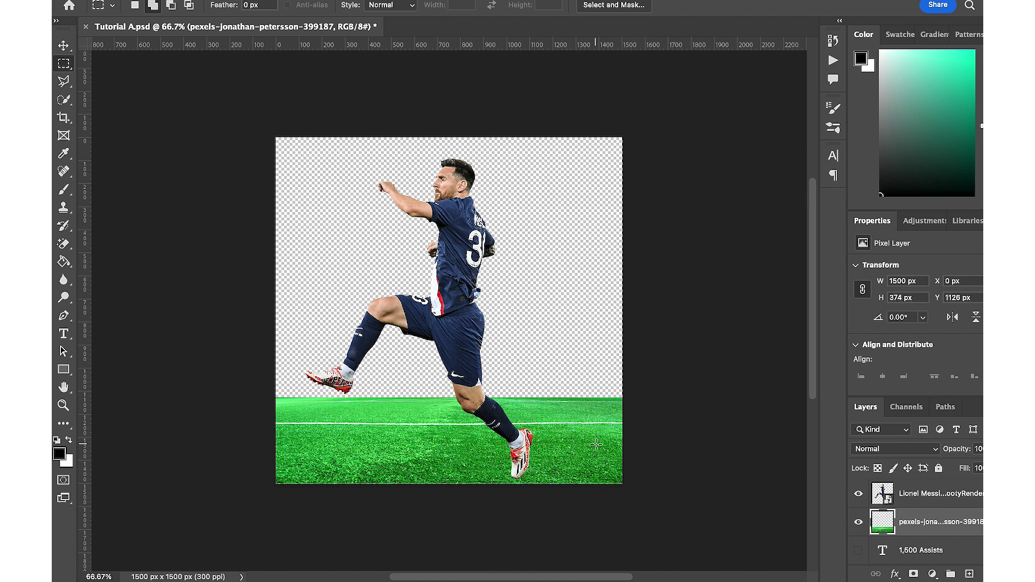
Mark the pexels 399187 pitch photo in the Downloads folder with a green tag
click(68, 75)
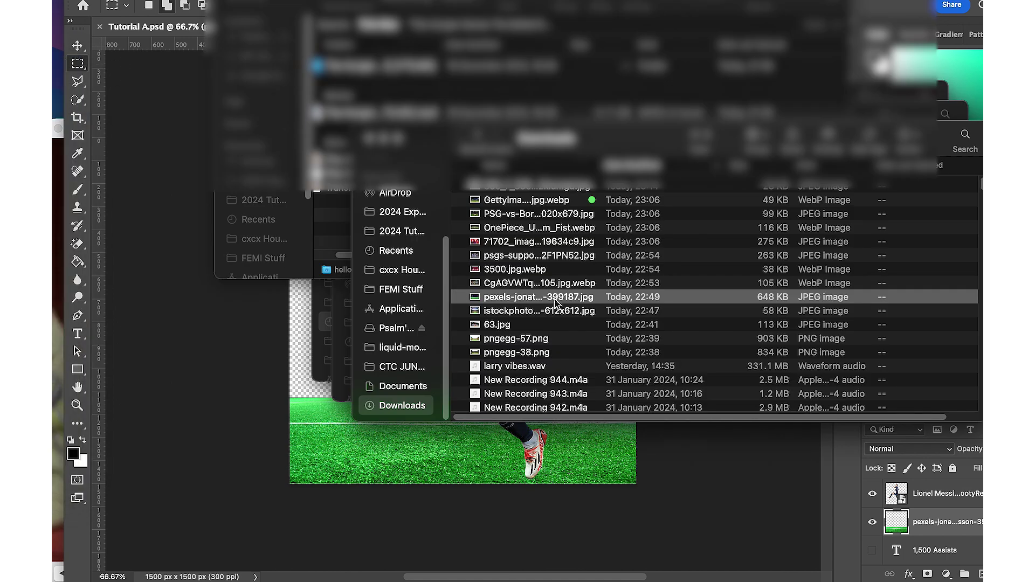
right_click(541, 300)
click(606, 457)
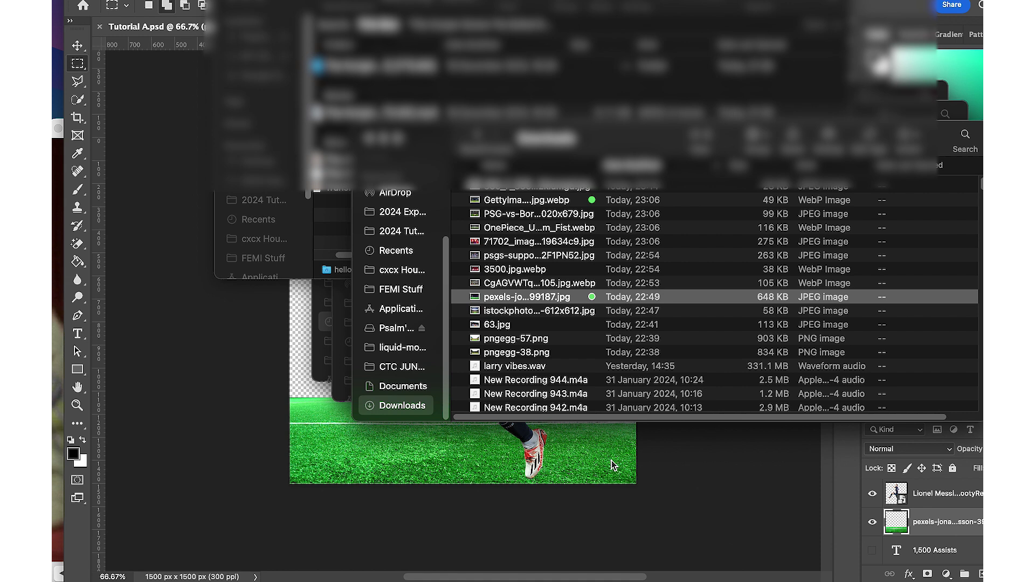
click(530, 200)
drag(528, 205, 217, 382)
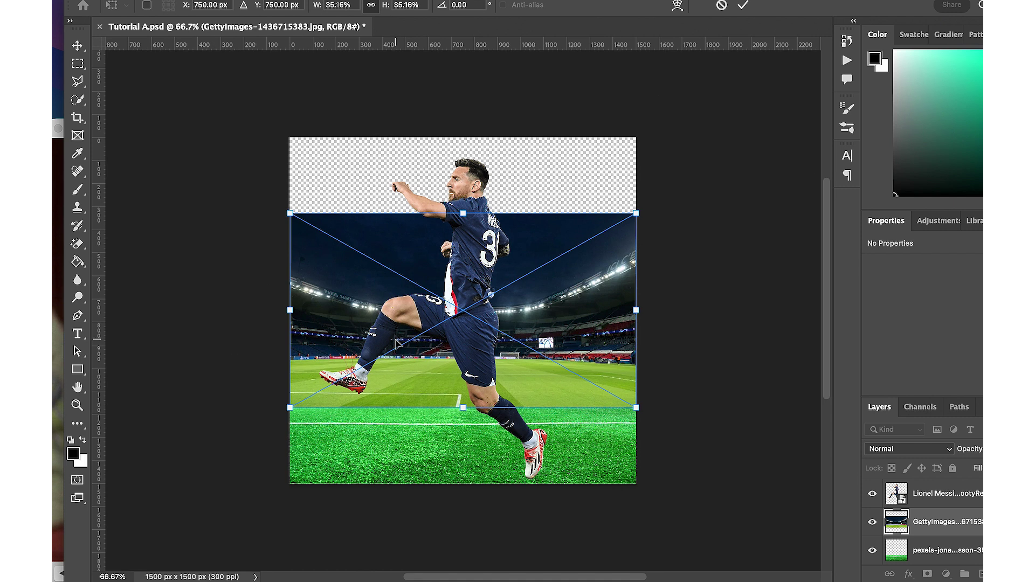
drag(462, 214, 462, 86)
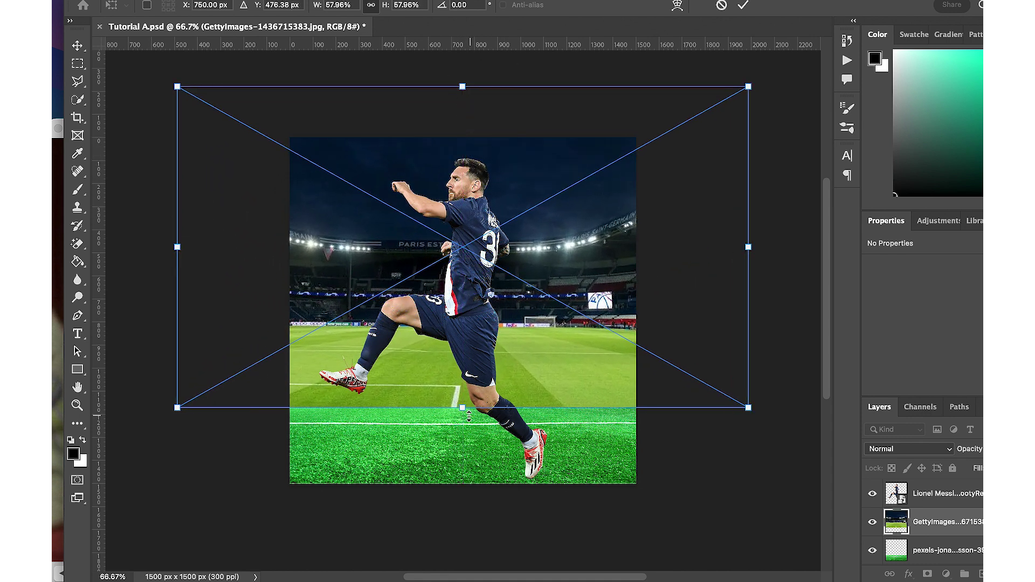
scroll(428, 407, down, 1)
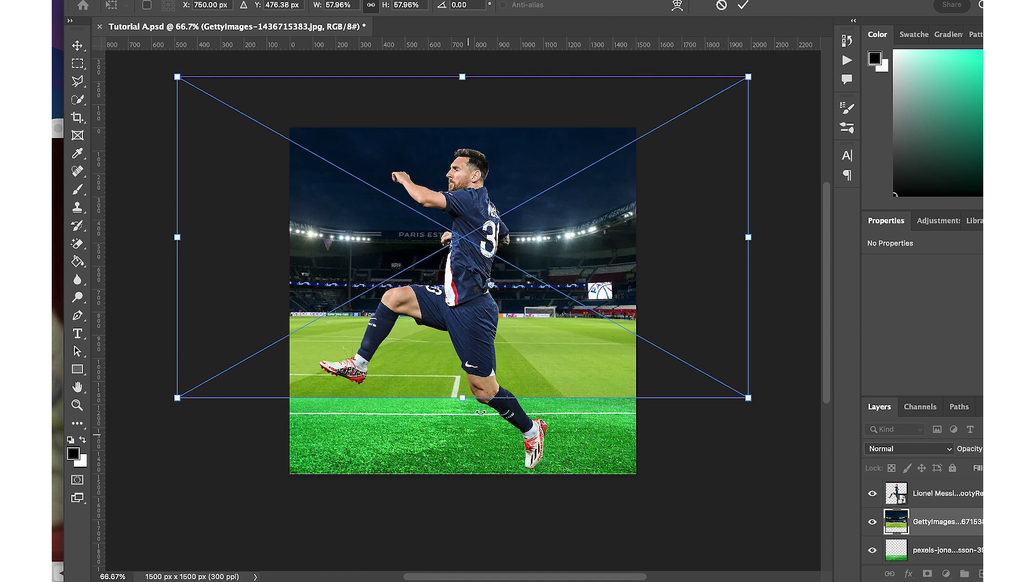
click(739, 5)
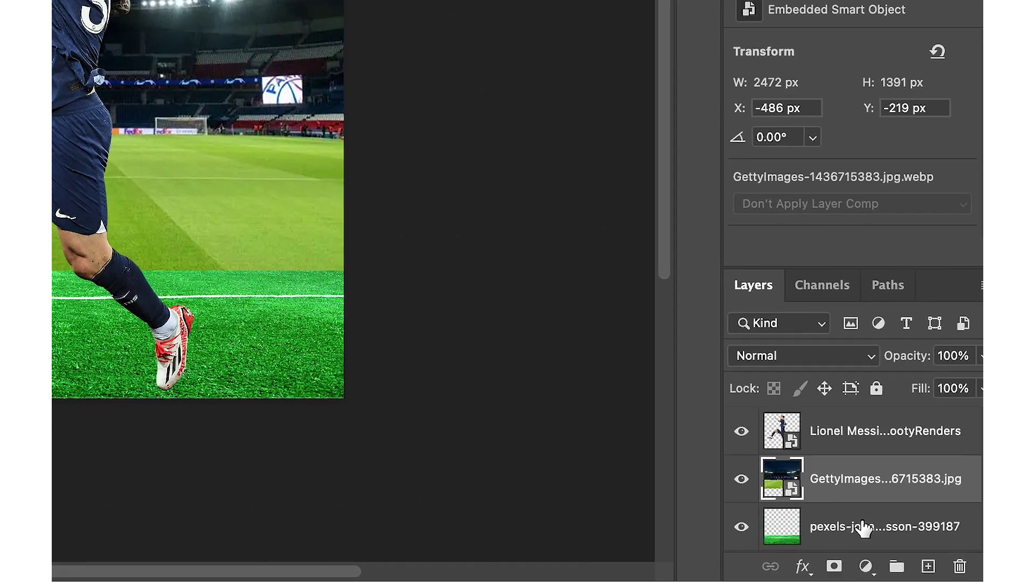
Move the pexels grass layer above the GettyImages stadium layer
click(926, 555)
click(681, 516)
click(681, 516)
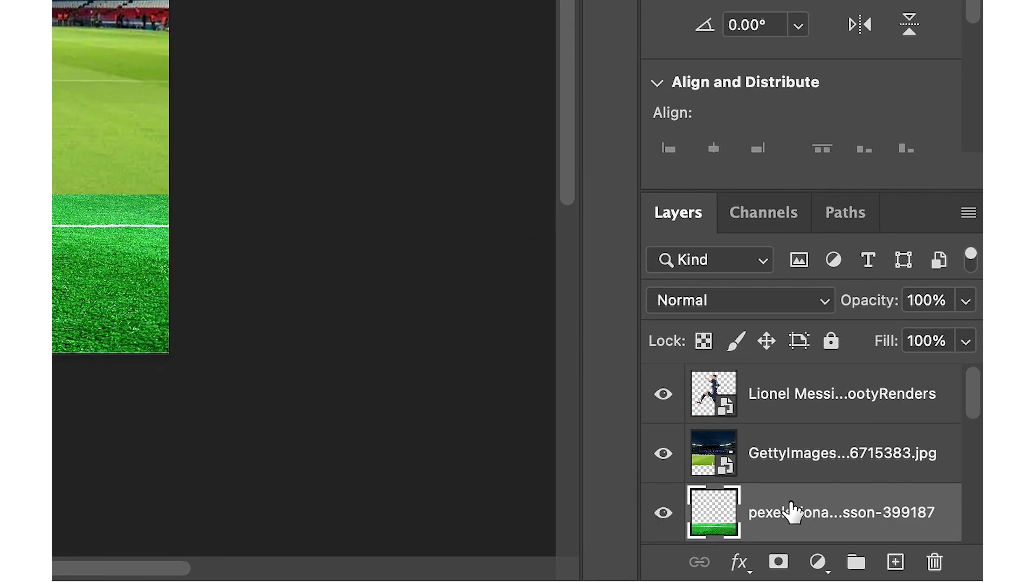
drag(787, 512, 768, 443)
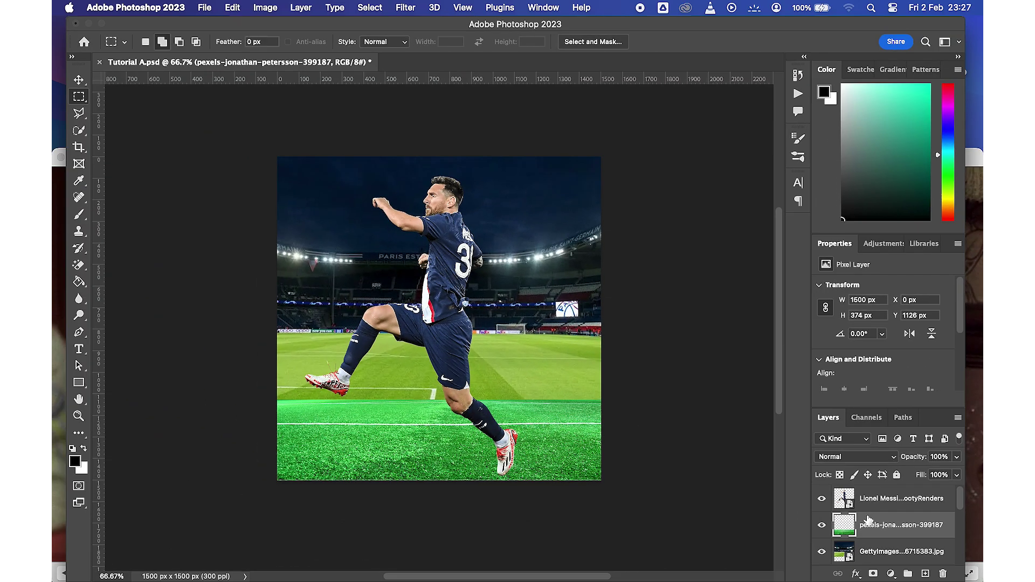
Move the stadium photo straight down to Y 89 px so its stands meet the upper edge of the bright grass
click(871, 555)
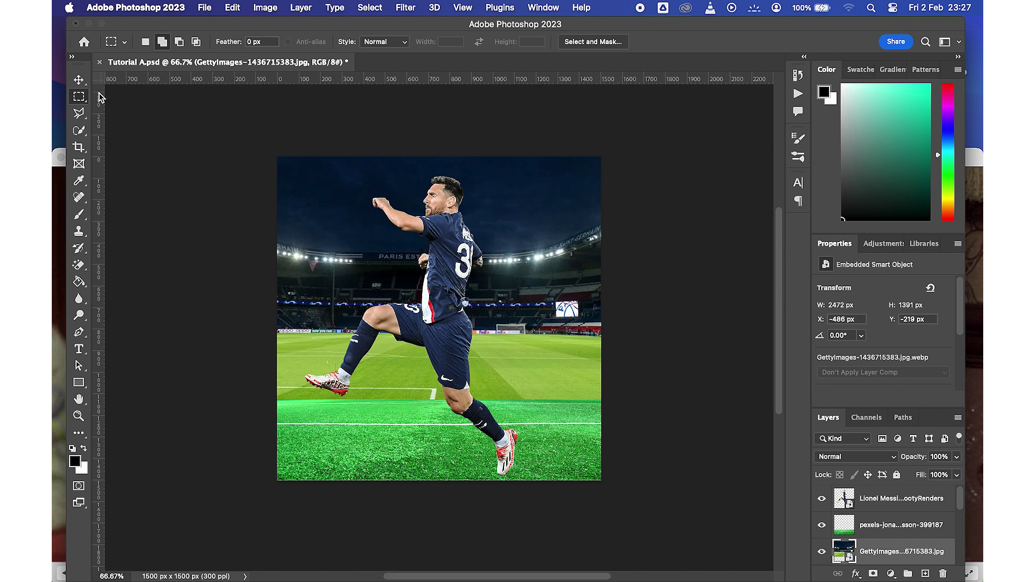
click(79, 80)
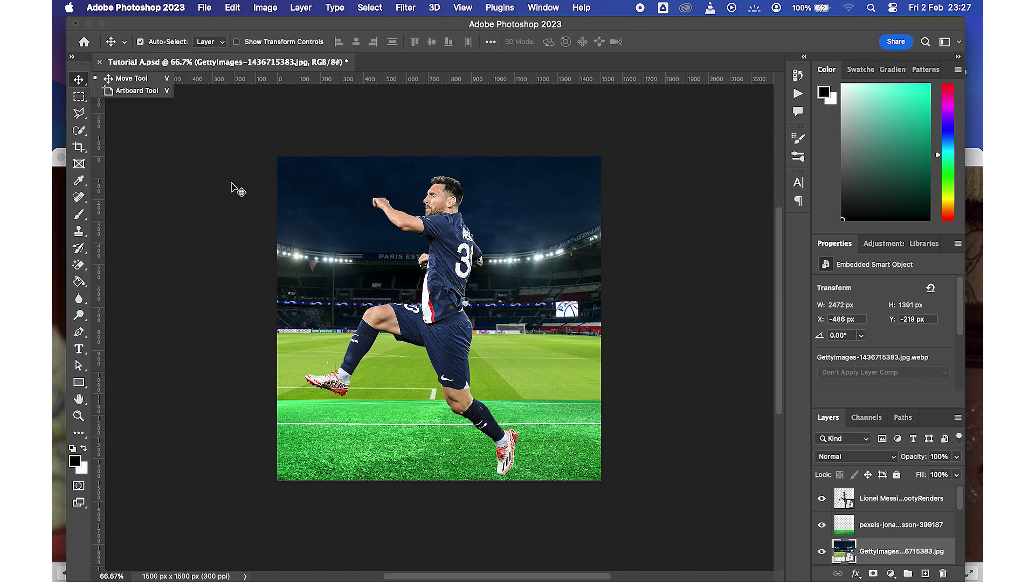
click(322, 221)
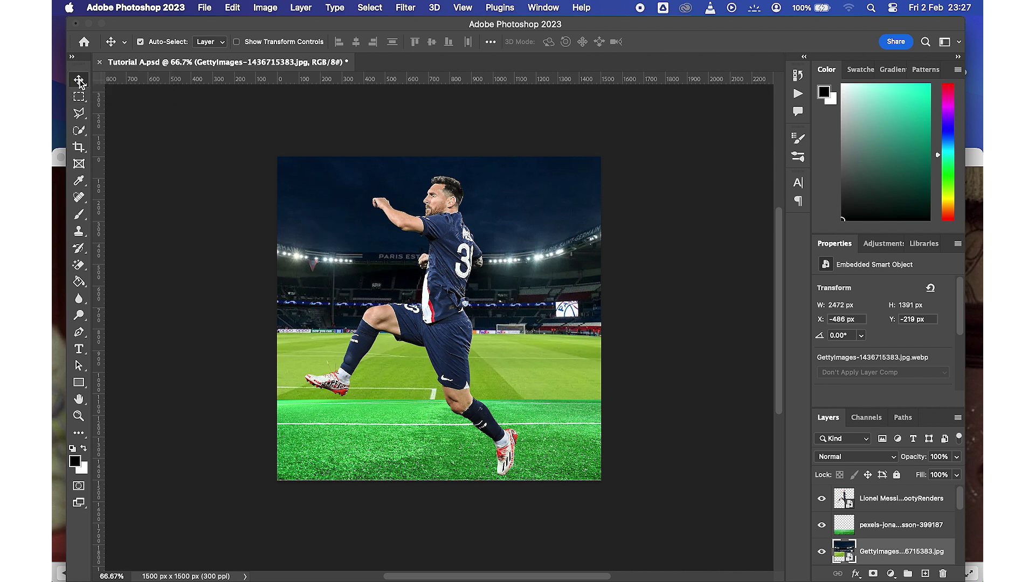
click(340, 231)
drag(338, 230, 347, 279)
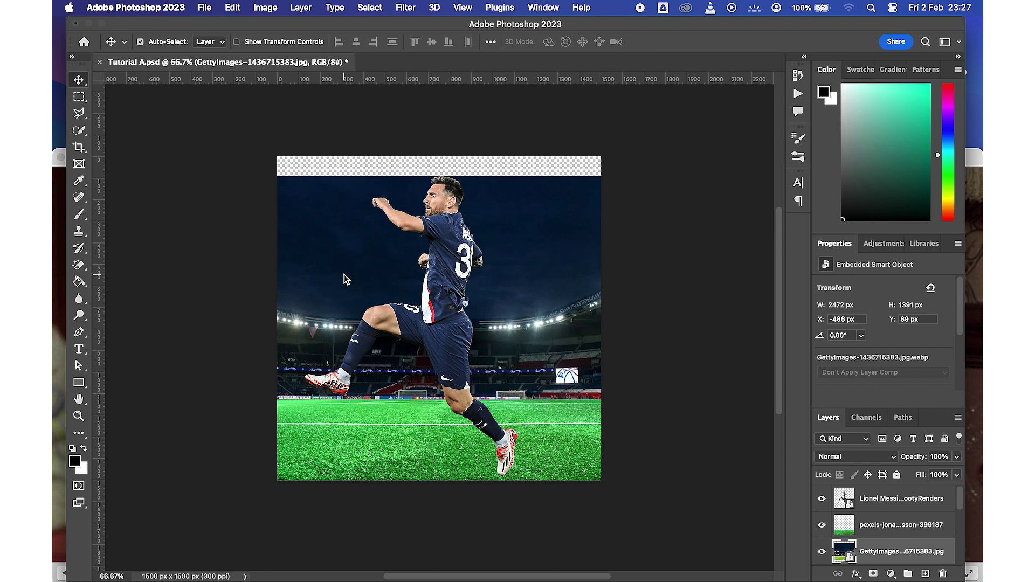
Enlarge the stadium photo upward to 61.66% so it fills the empty strip above, at Y 0 px
key(super+t)
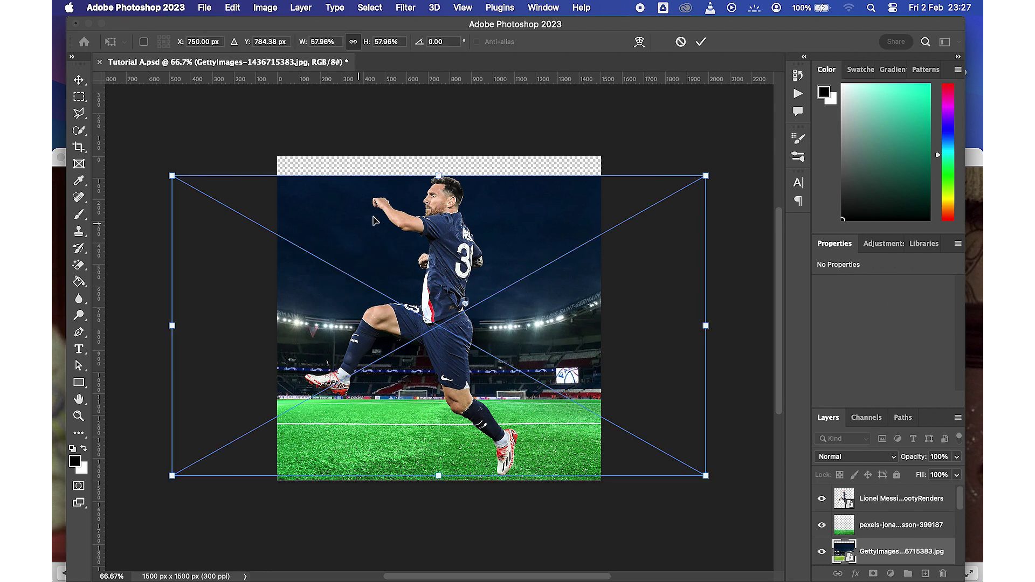
drag(439, 176, 438, 161)
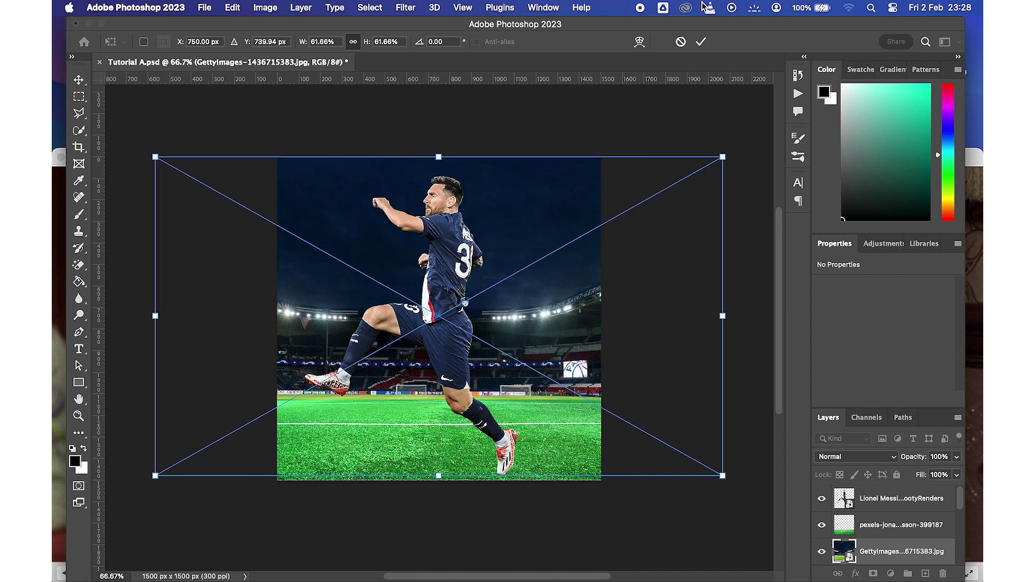
click(700, 41)
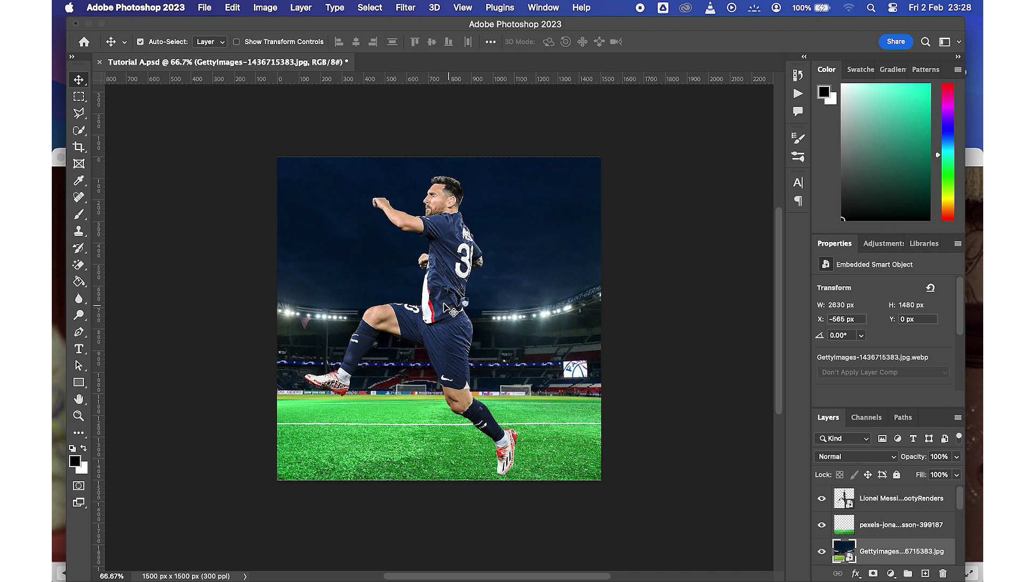
Scale the Lionel Messi cut-out down to 837 × 1179 px and position it at X 223 px, Y 133 px
click(442, 303)
key(super+t)
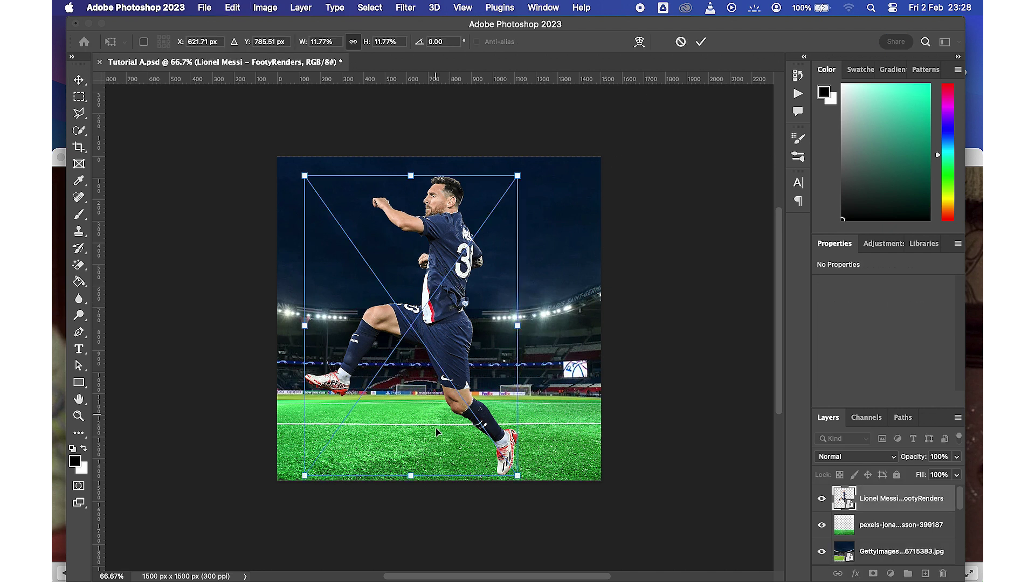
drag(414, 475, 412, 429)
drag(437, 214, 441, 223)
click(701, 42)
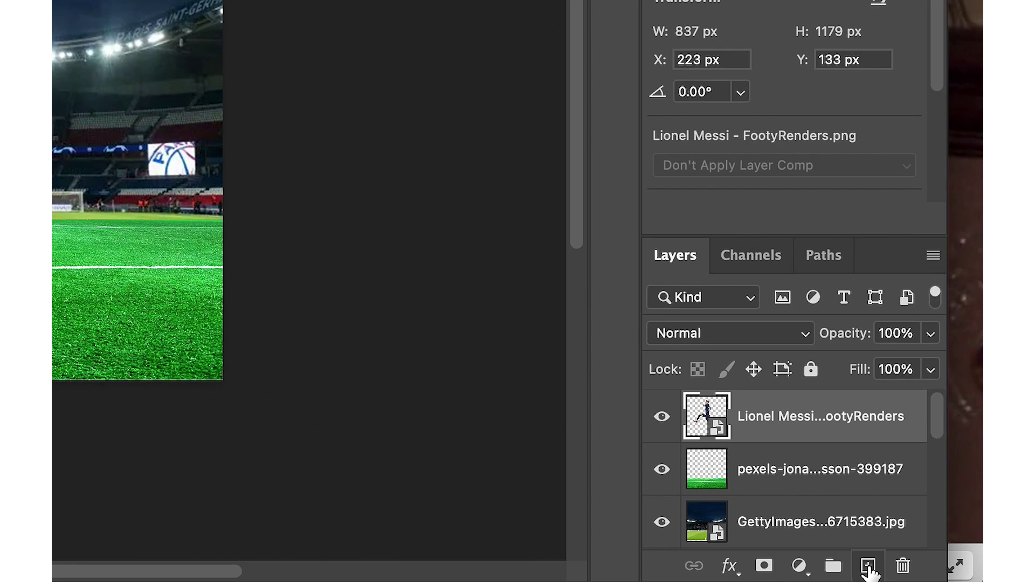
Add a new layer above the Messi cut-out and set the Brush tool to Soft Round, 500 px, 0% hardness
click(867, 565)
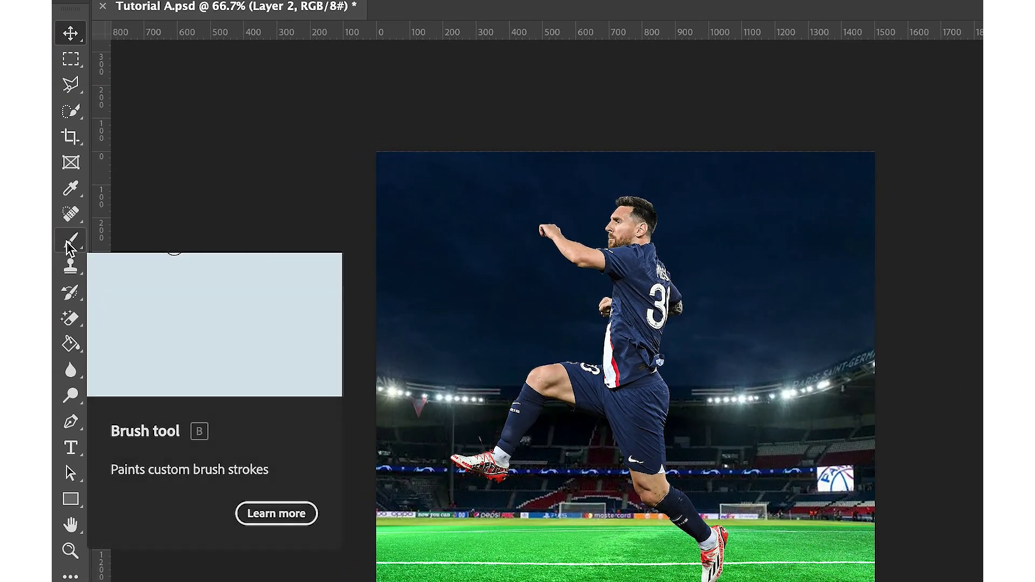
click(70, 244)
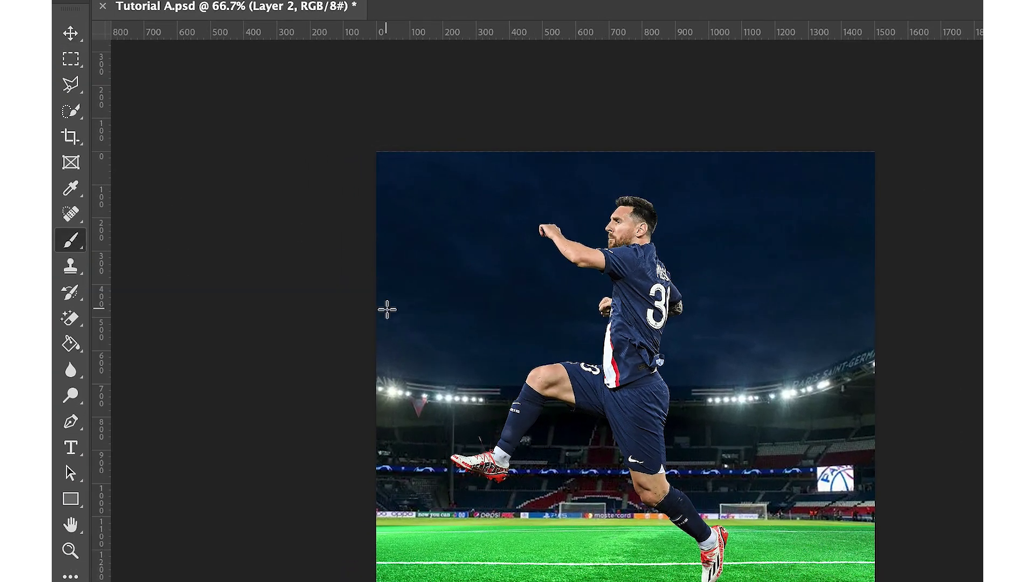
key(bracketright)
key(bracketright)
key(bracketright)
key(bracketright)
key(bracketright)
key(bracketleft)
key(bracketleft)
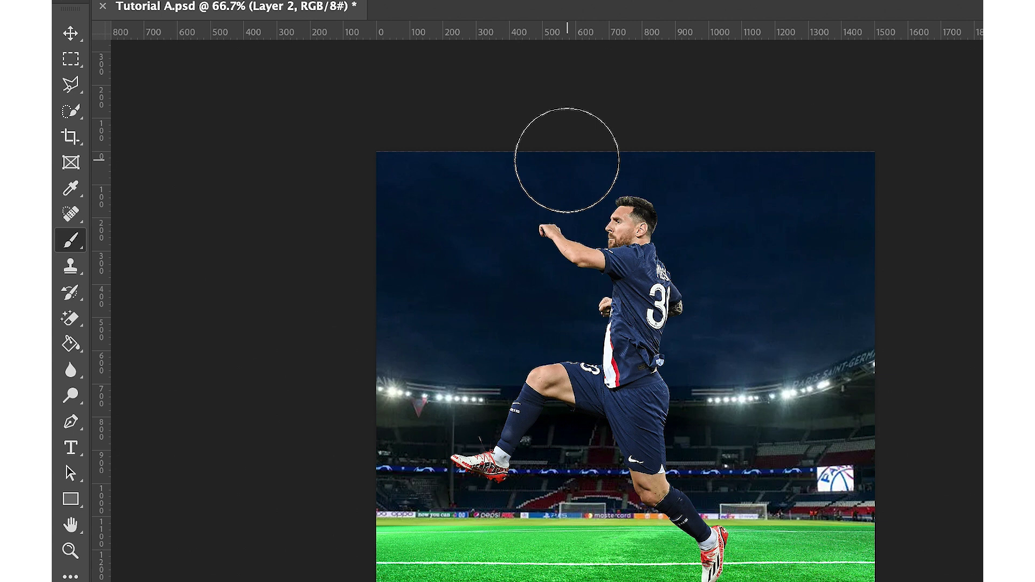
key(bracketright)
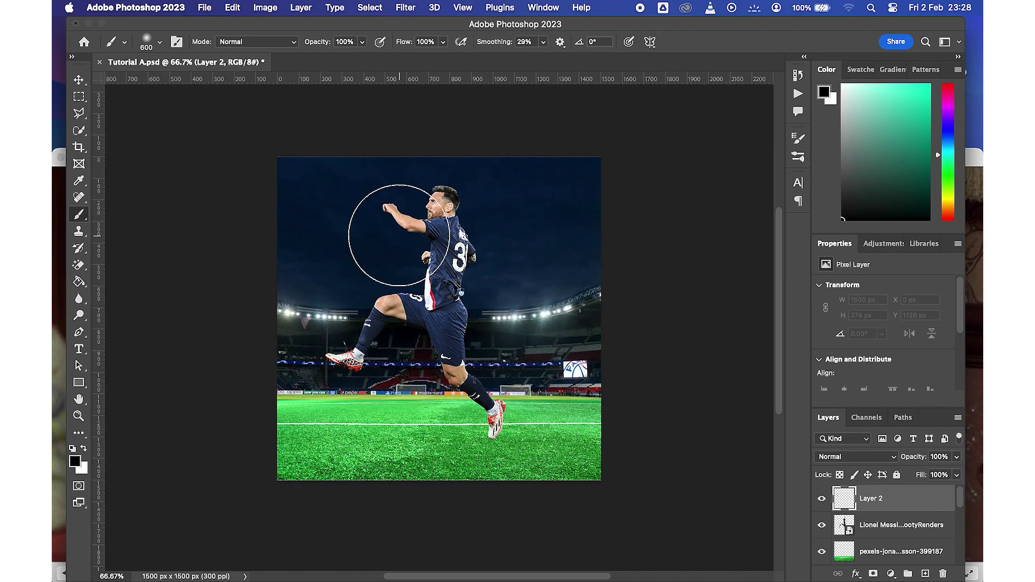
right_click(372, 233)
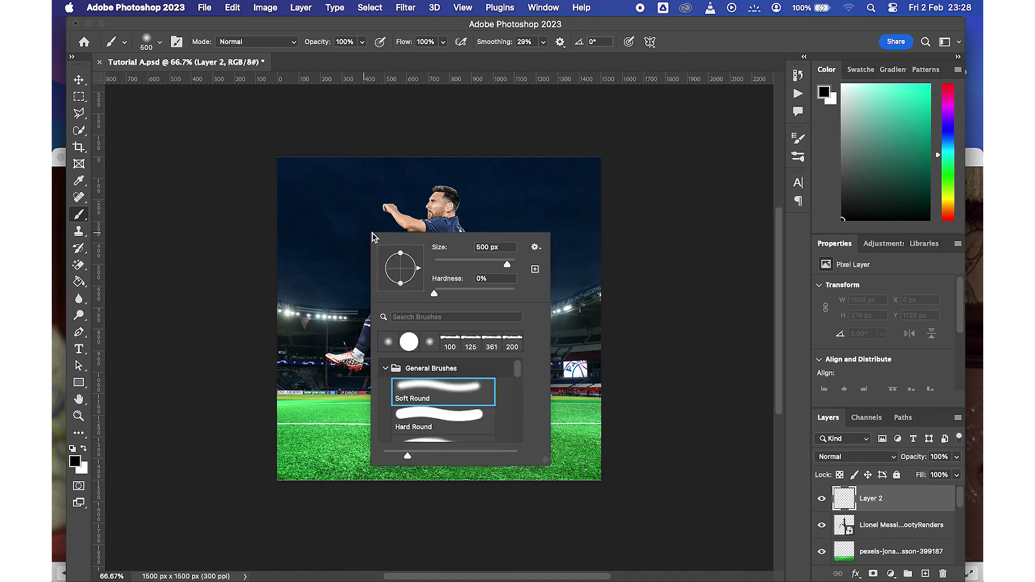
click(417, 386)
key(Return)
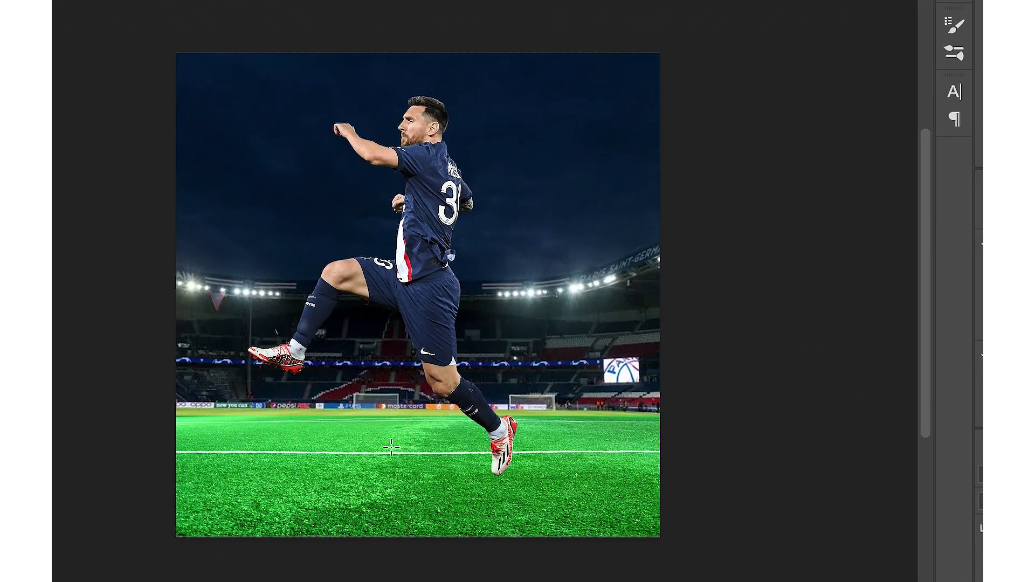
Paint one soft black spot on the grass below the player with the 400 px Soft Round brush
click(365, 448)
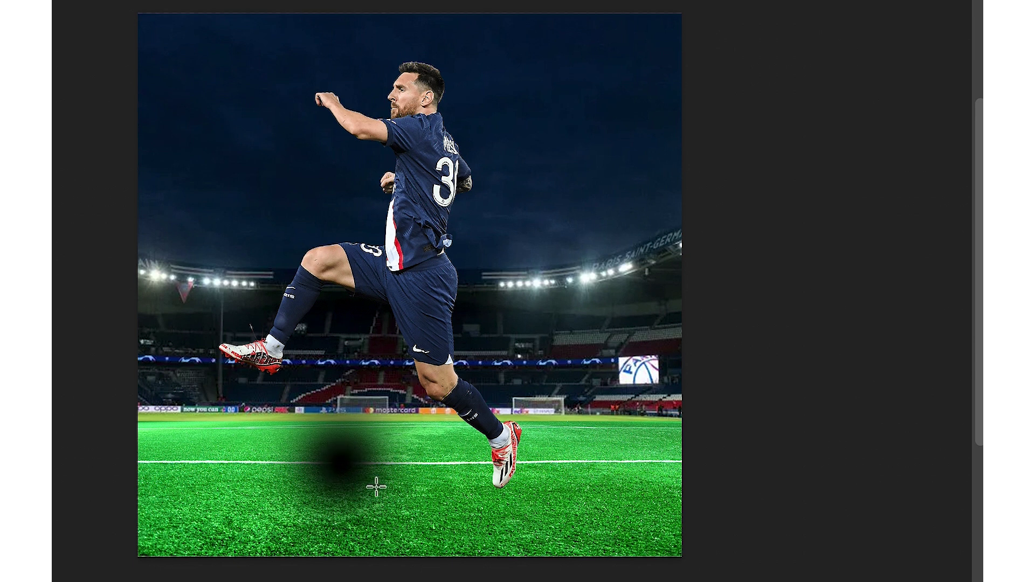
right_click(310, 320)
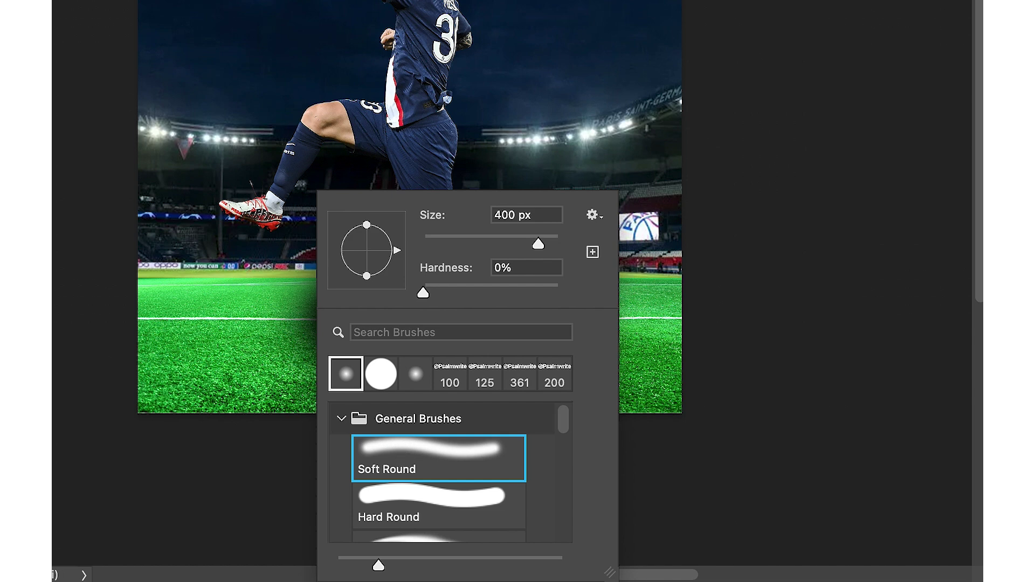
double_click(400, 471)
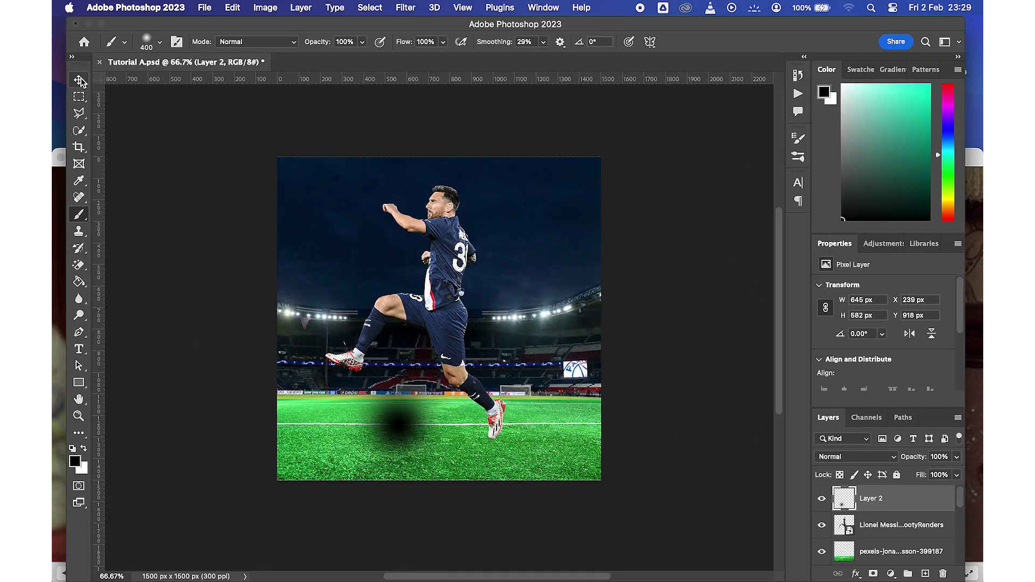
Flatten the black spot with Free Transform into a thin shadow of about 620 × 101 px
click(80, 81)
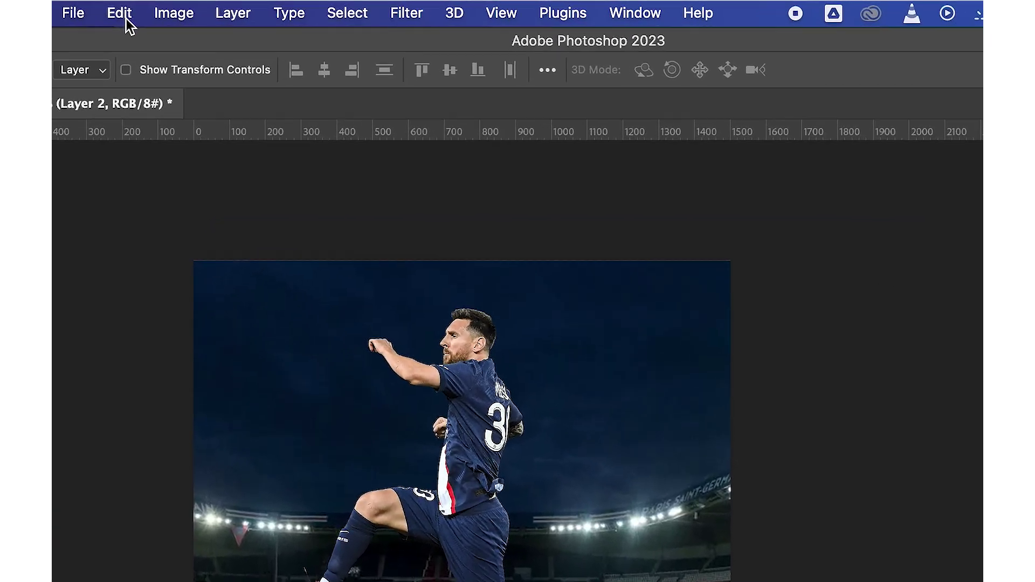
click(172, 10)
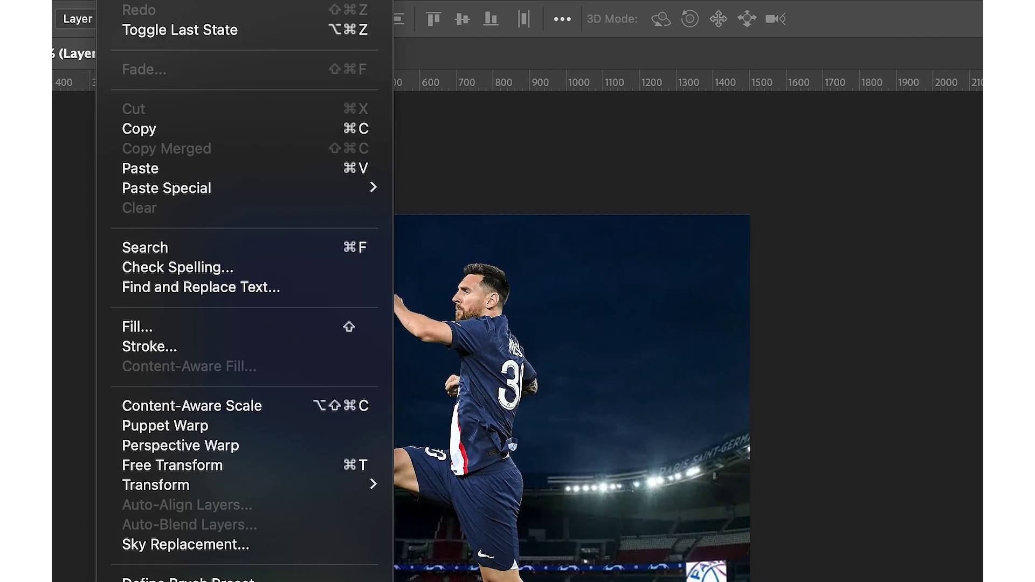
mouse_move(190, 361)
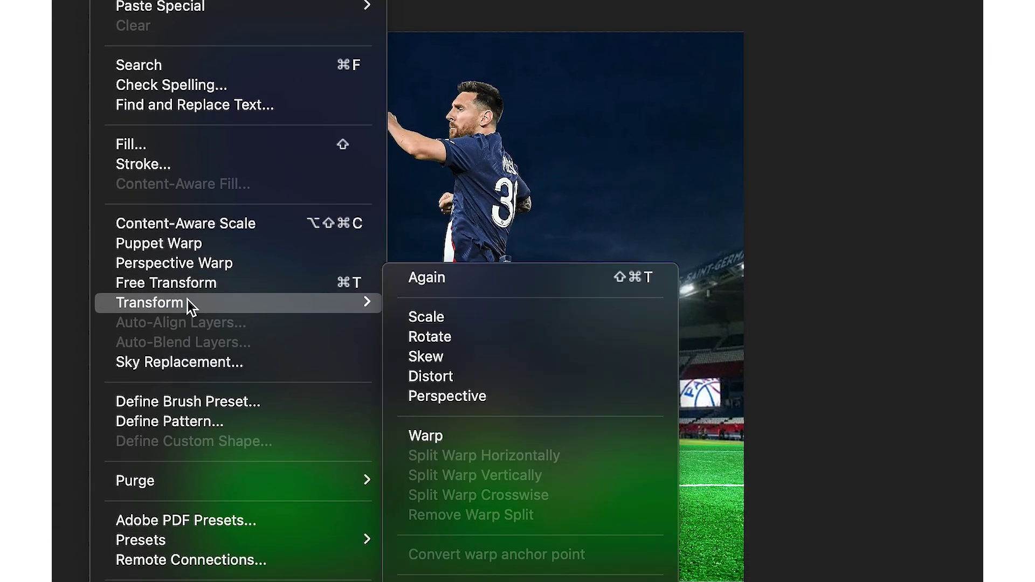
click(261, 283)
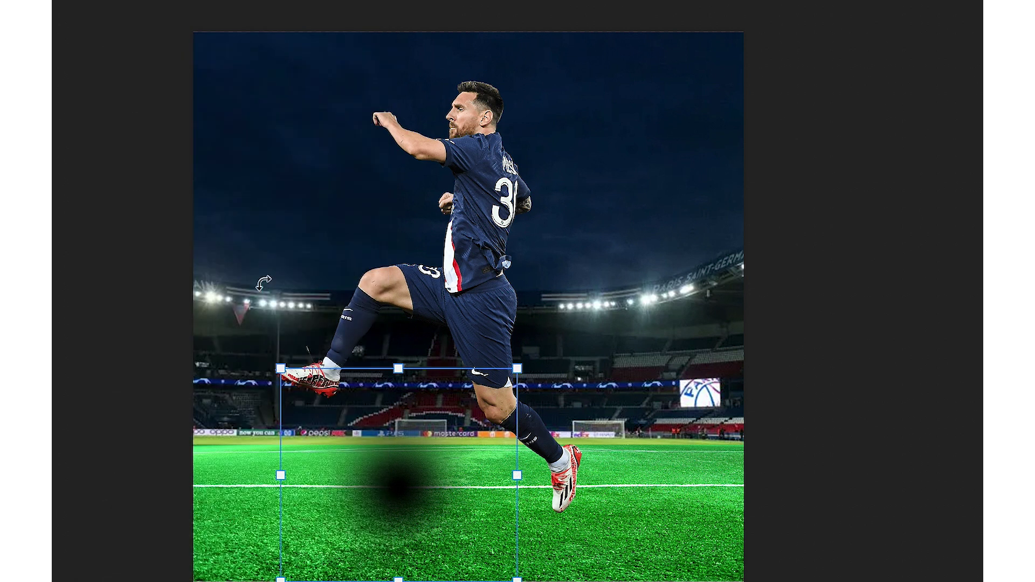
drag(398, 580, 374, 538)
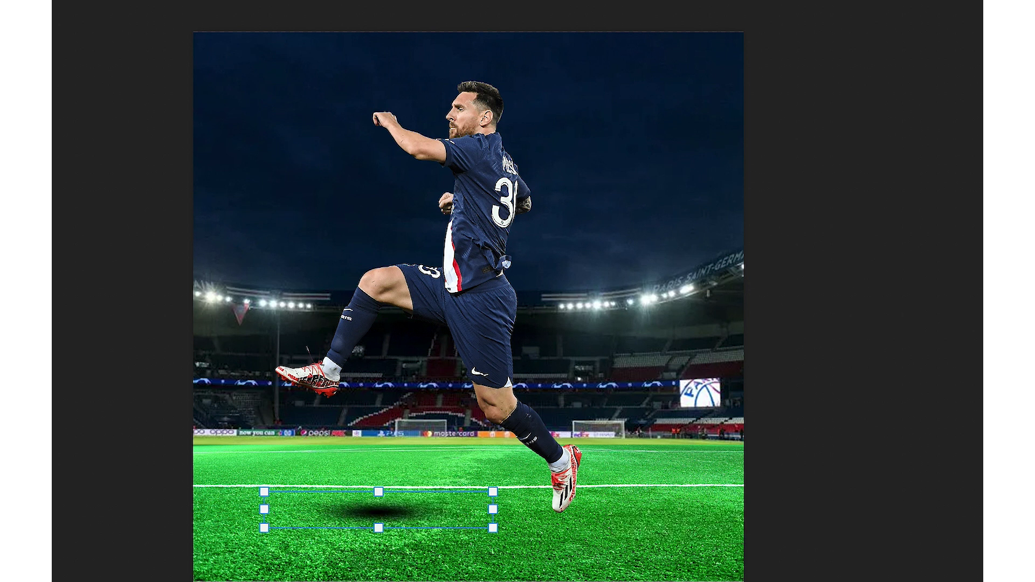
key(Return)
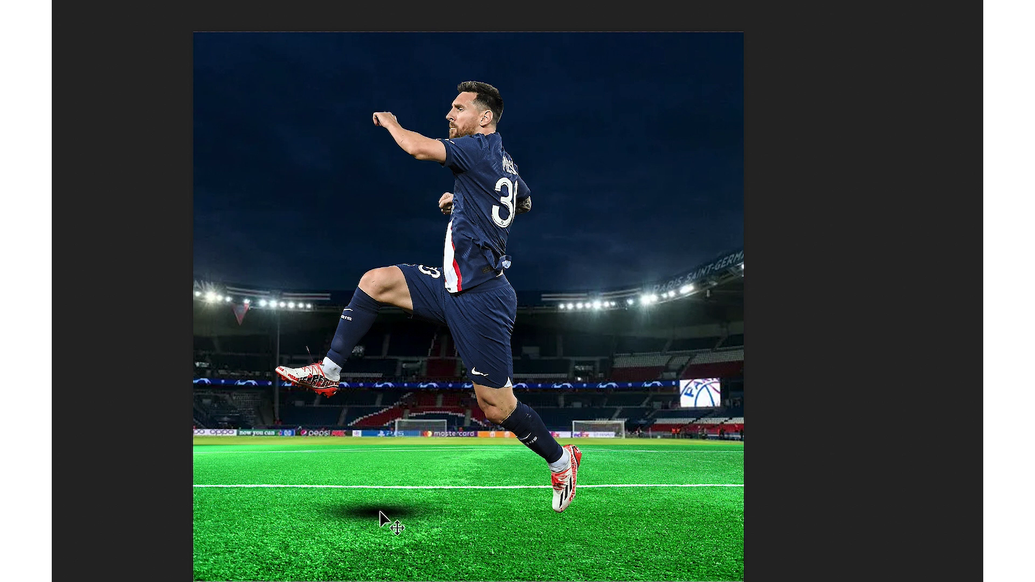
Move the shadow beneath the player's lower foot at X 682 px, Y 1263 px and put its layer below the Messi layer
drag(380, 516, 554, 519)
key(ctrl+minus)
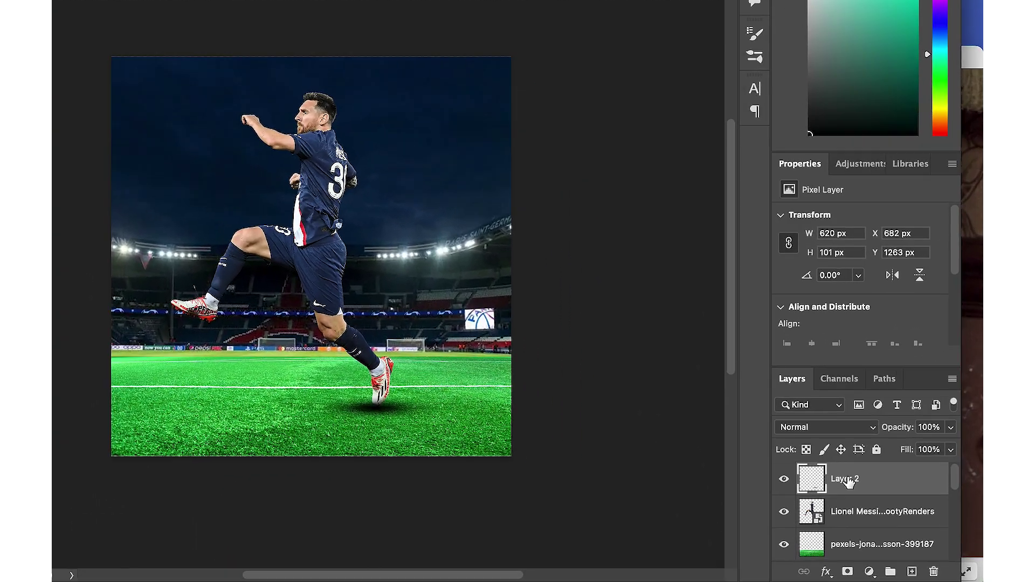
drag(869, 498, 875, 533)
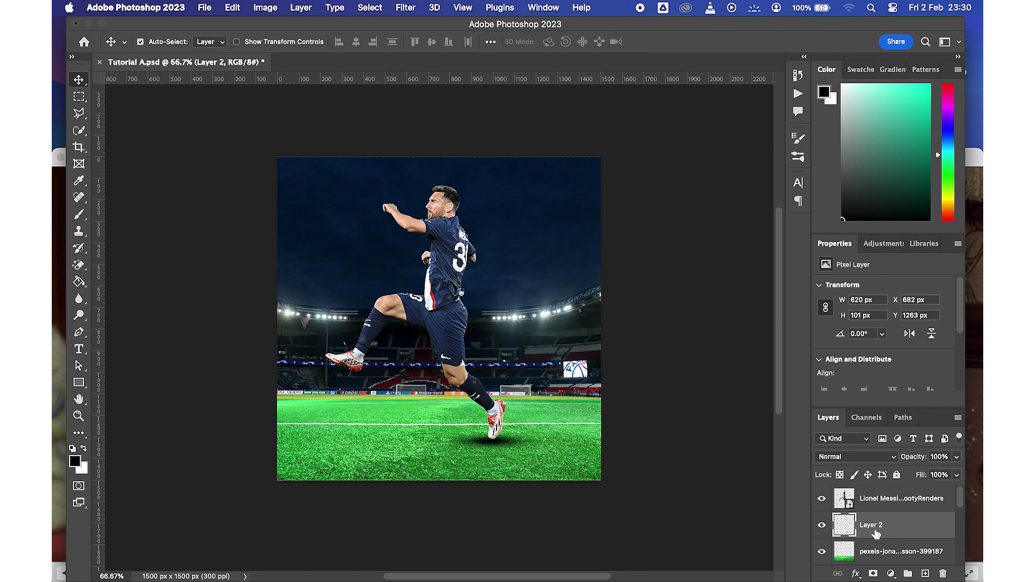
Move the ground shadow from the lower foot to the grass below the player's raised foot, at X 22 px, Y 1170 px
click(822, 526)
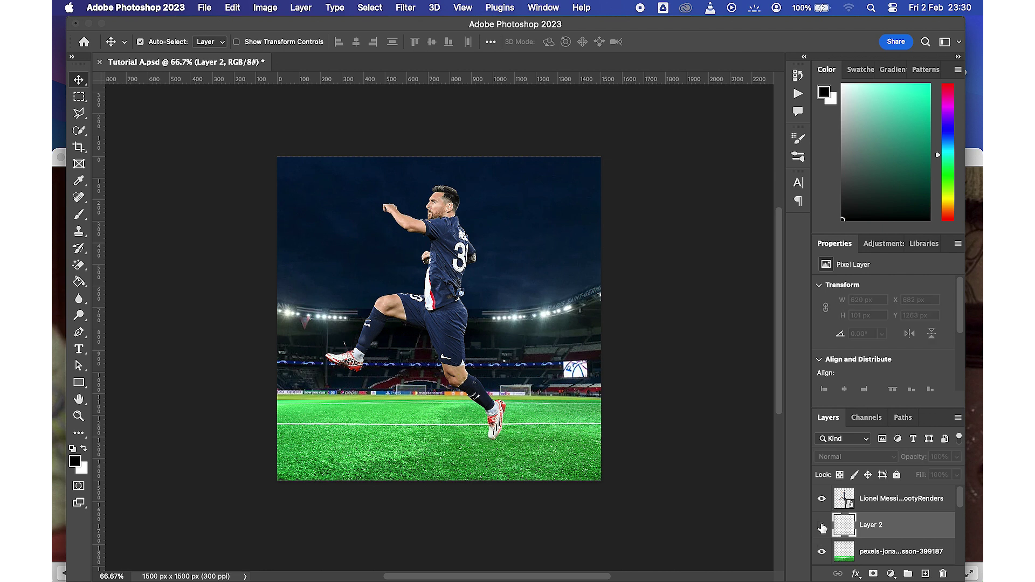
click(821, 526)
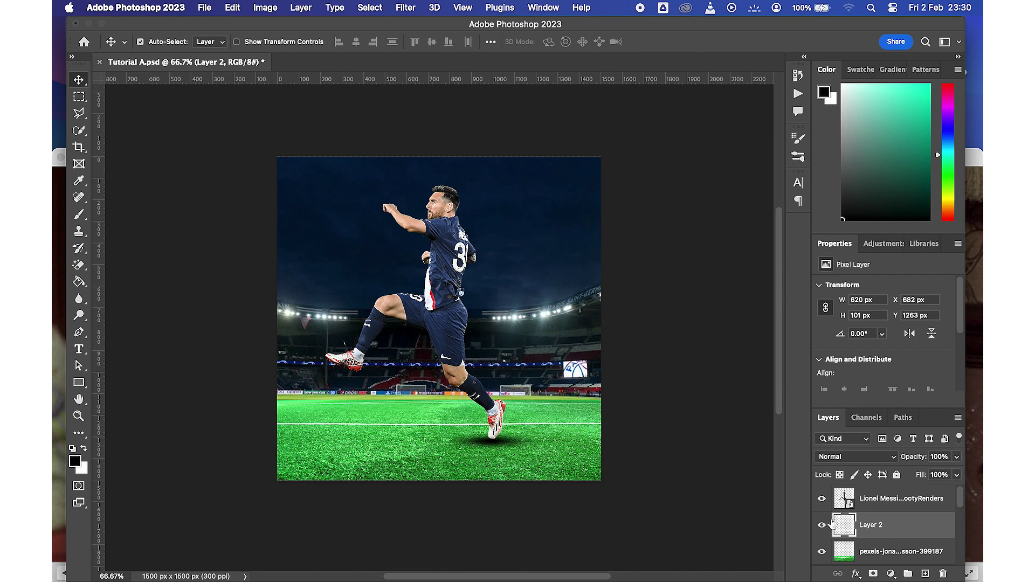
click(490, 444)
drag(490, 444, 348, 426)
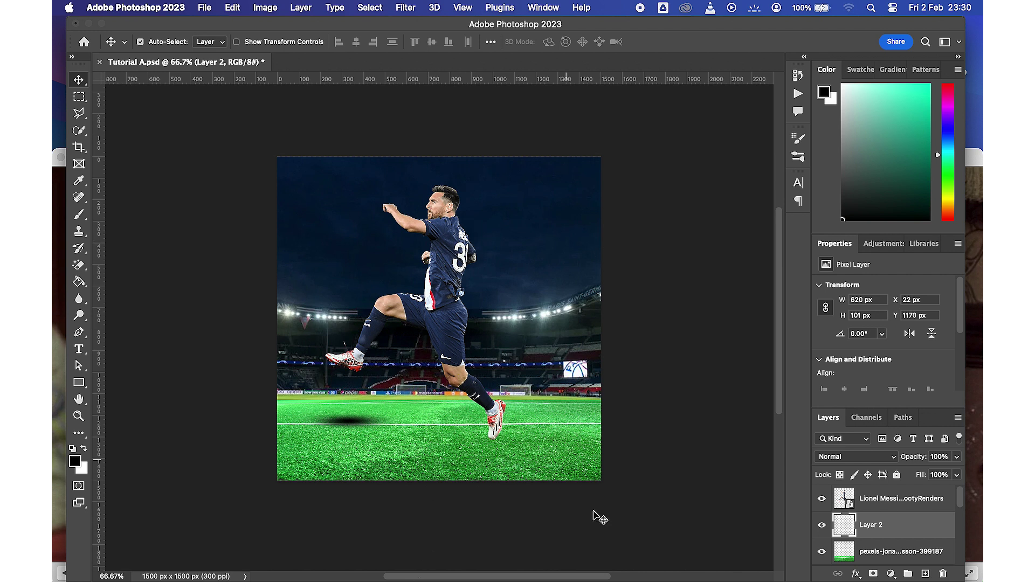
Compare the poster with and without the shadow, and leave the shadow layer hidden
click(821, 525)
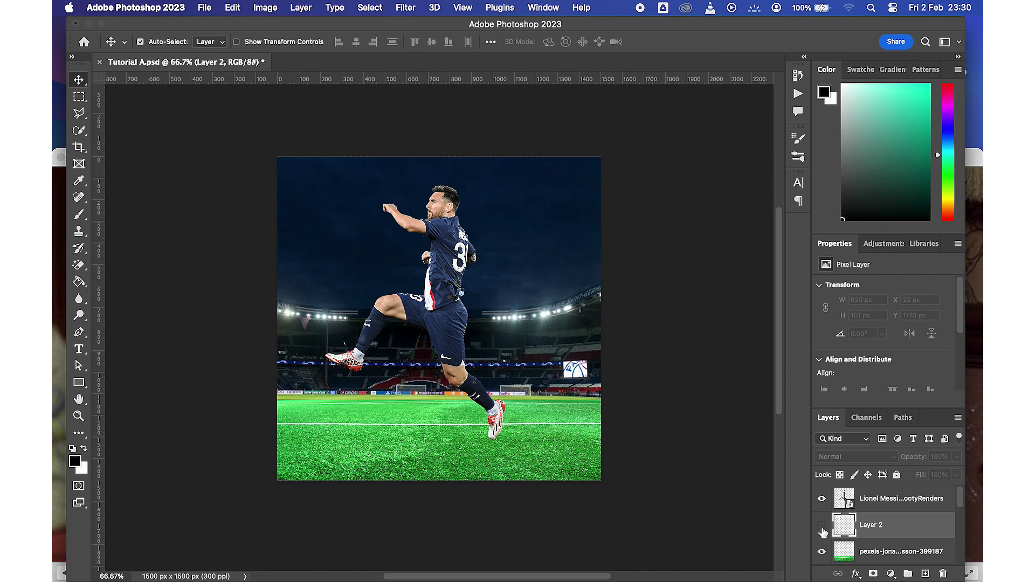
click(821, 525)
scroll(862, 522, down, 2)
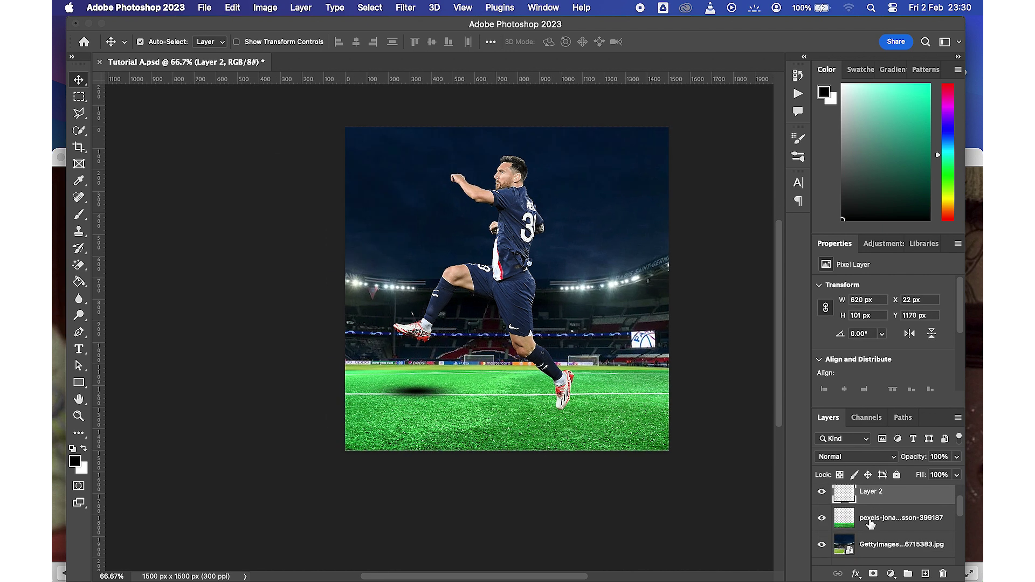
scroll(887, 530, up, 2)
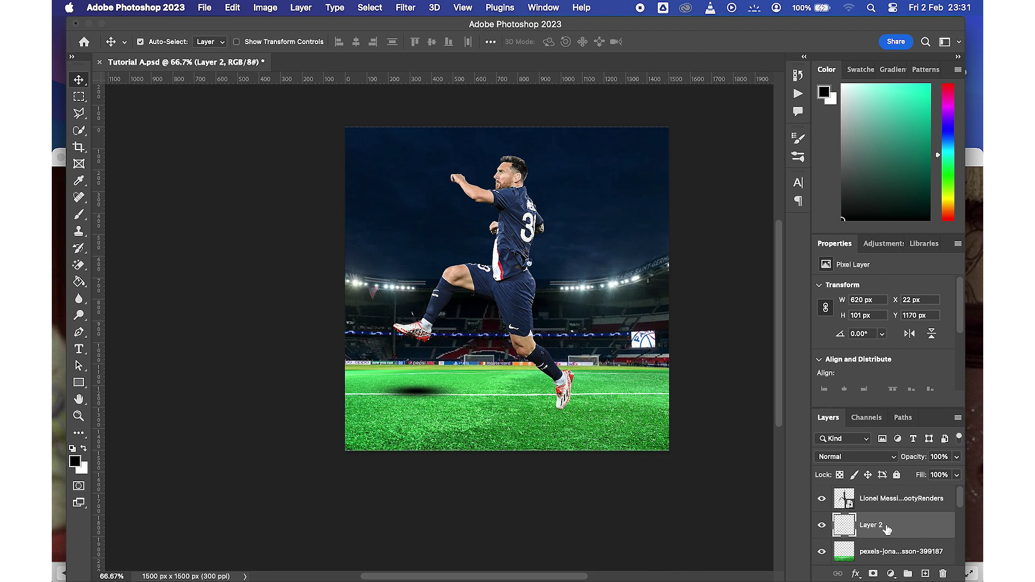
click(820, 526)
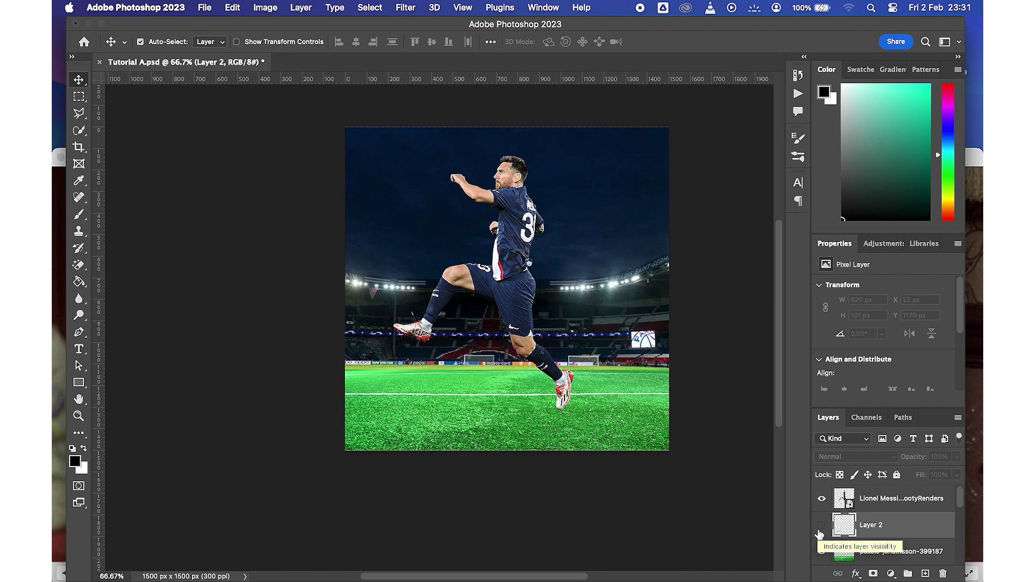
Switch to Safari and search Google Images for "psg png logo"
mouse_move(54, 480)
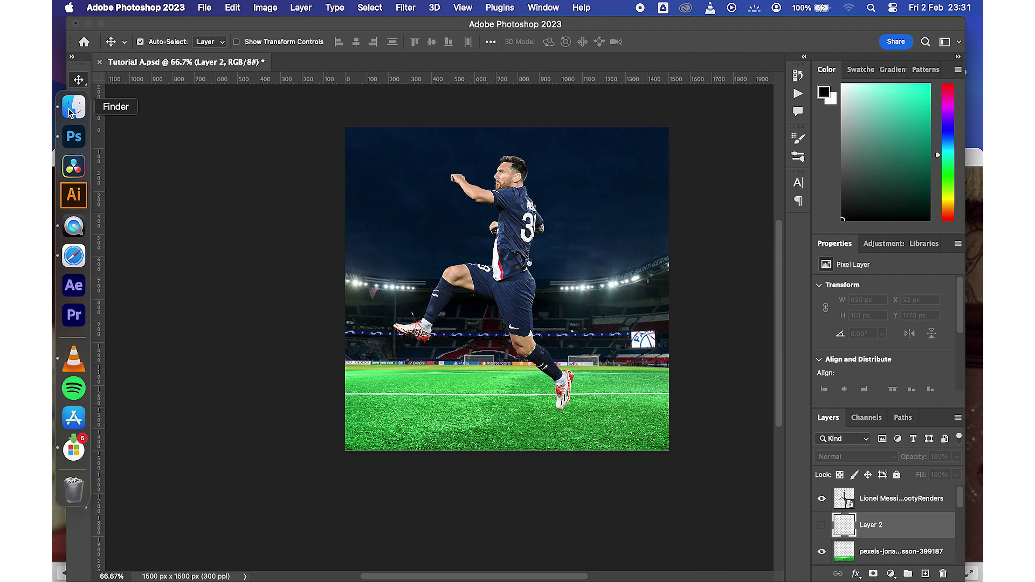
click(71, 109)
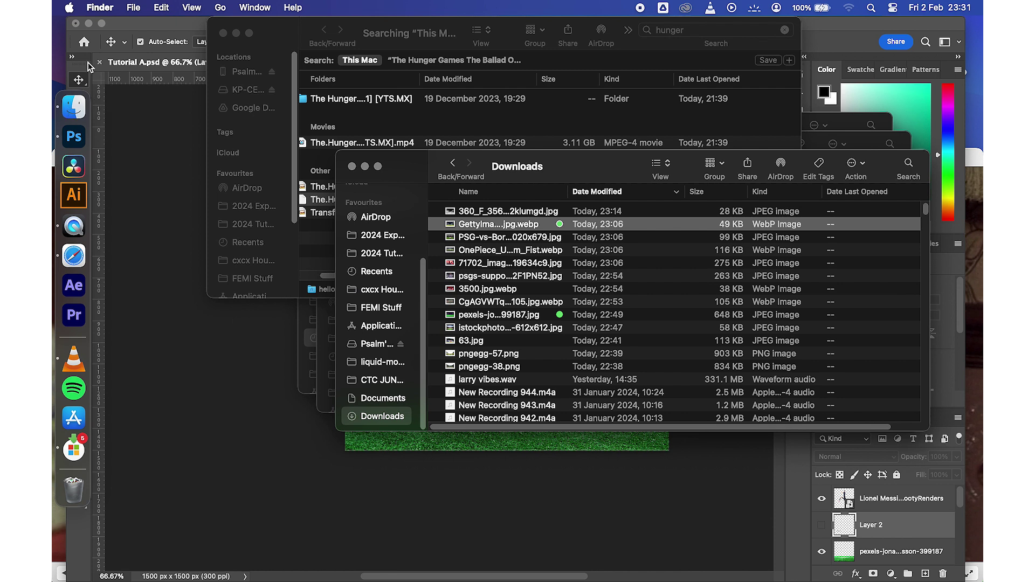
click(72, 256)
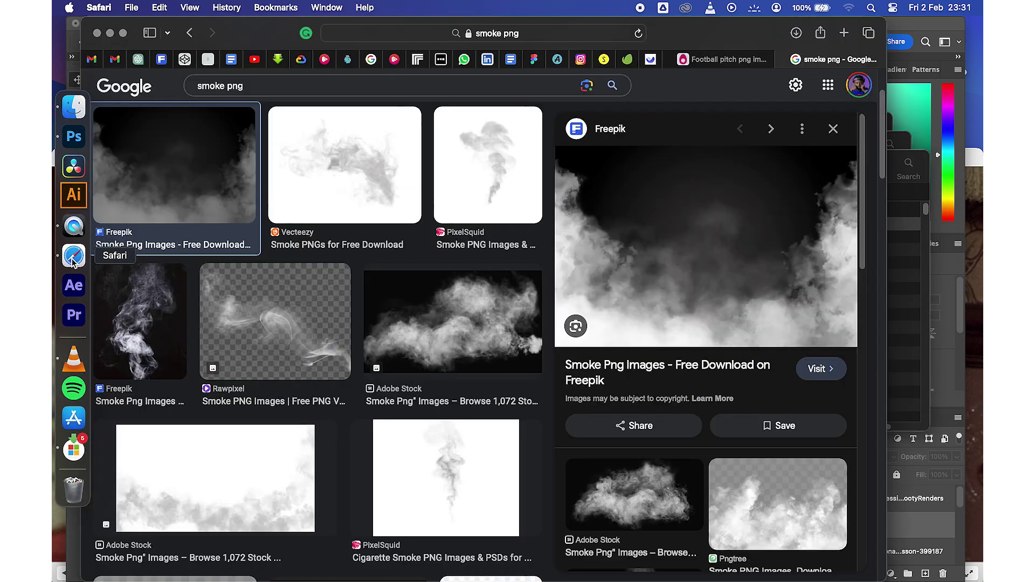
click(247, 87)
drag(224, 87, 169, 85)
text(psg)
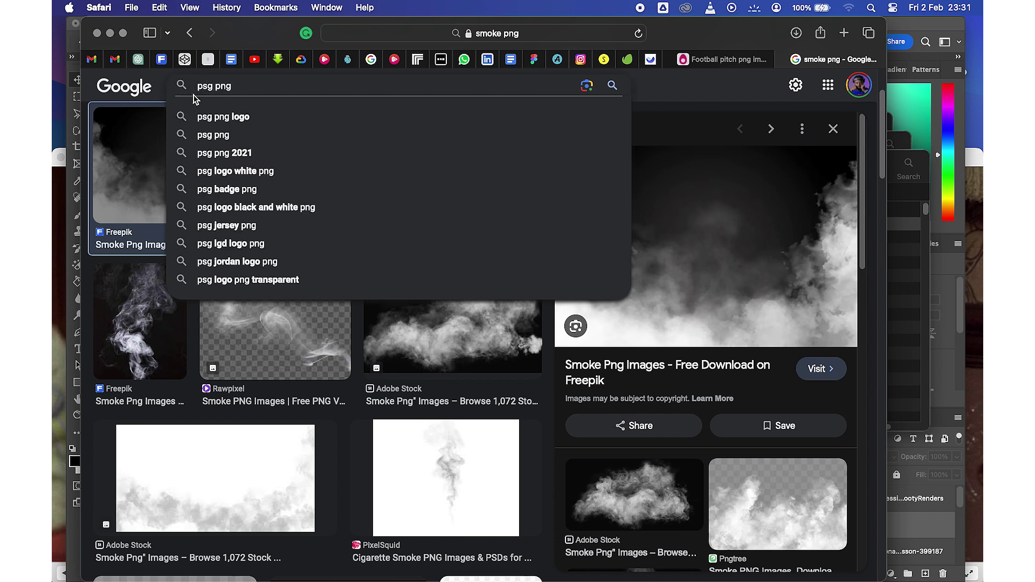
click(201, 114)
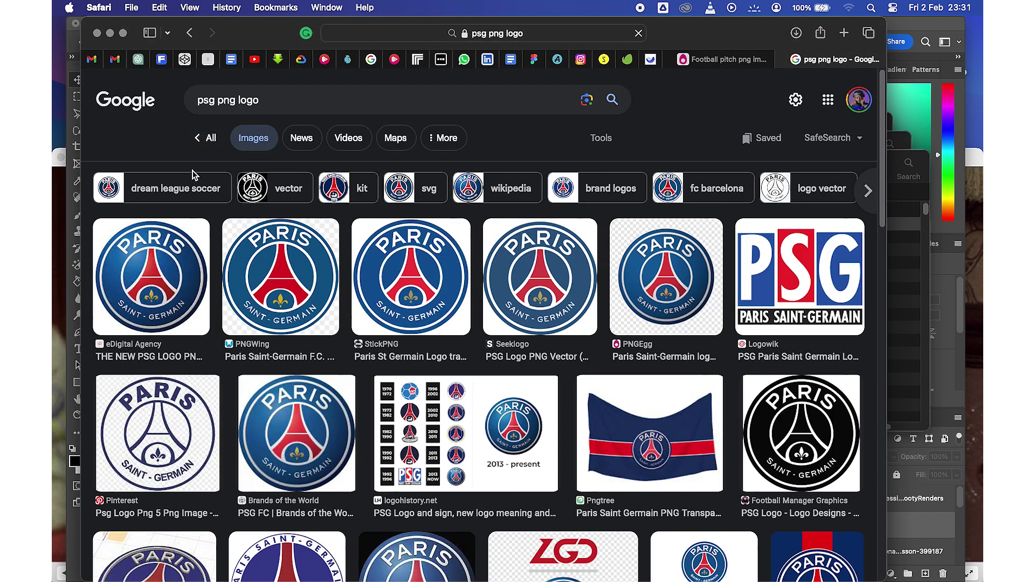
Preview the PSG logo results and save the 1,000 × 1,000 eDigital Agency logo to Downloads
click(146, 262)
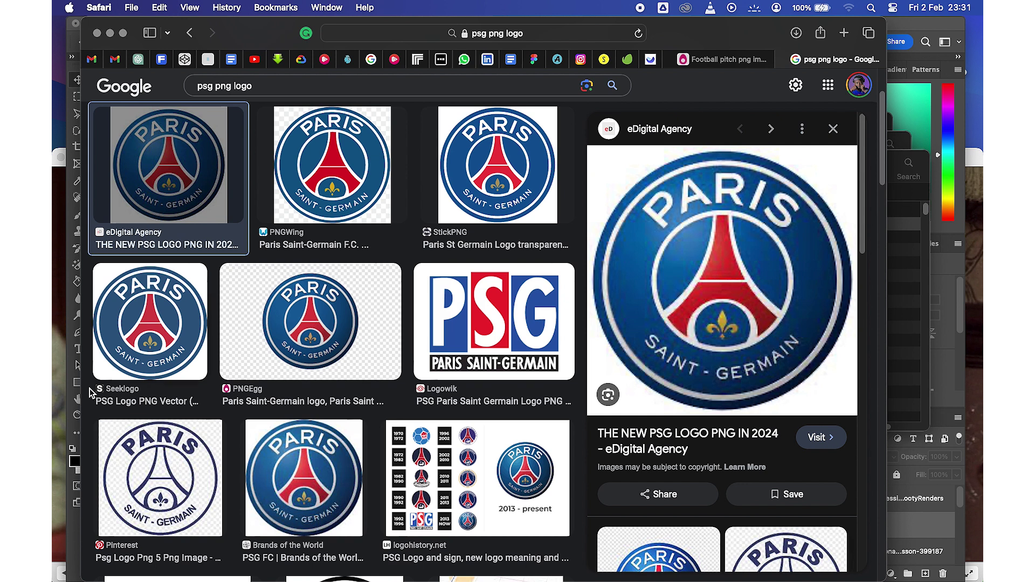
click(142, 489)
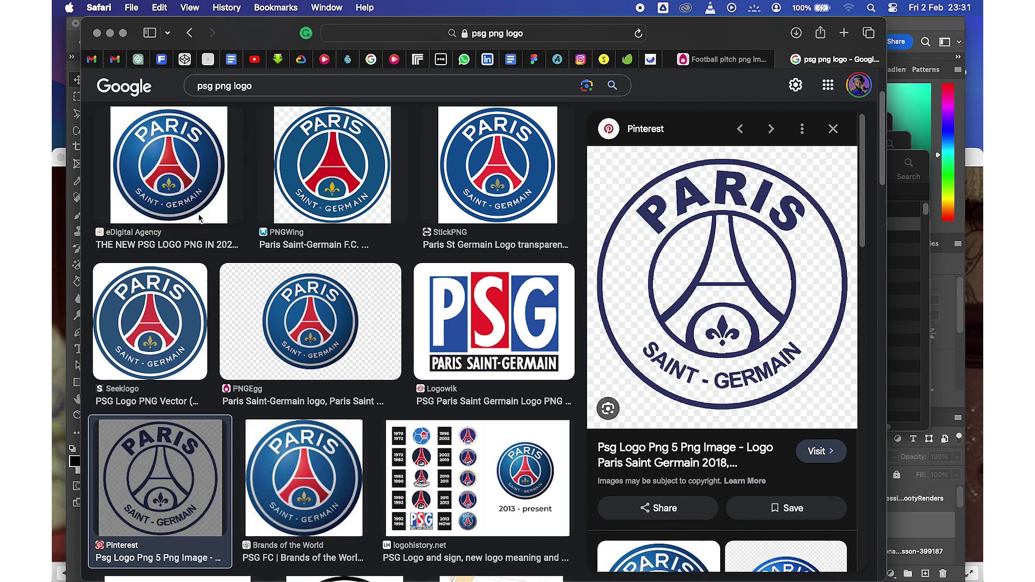
click(169, 179)
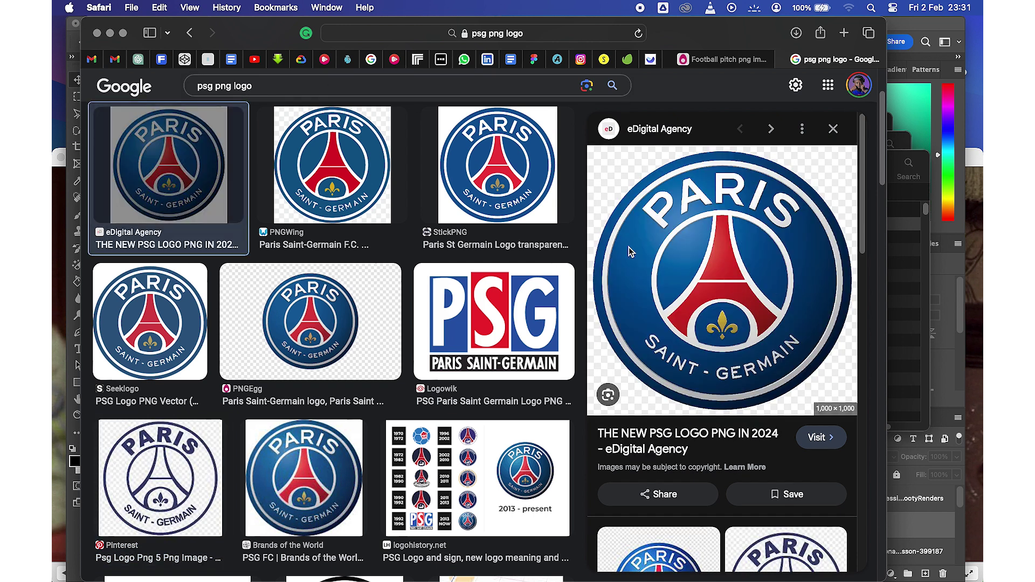
right_click(669, 235)
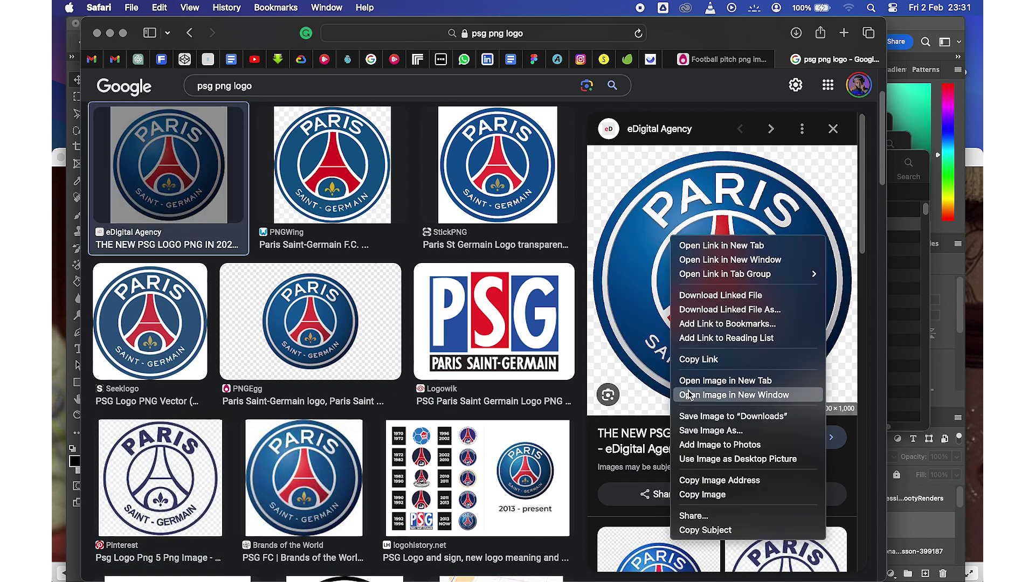
click(694, 416)
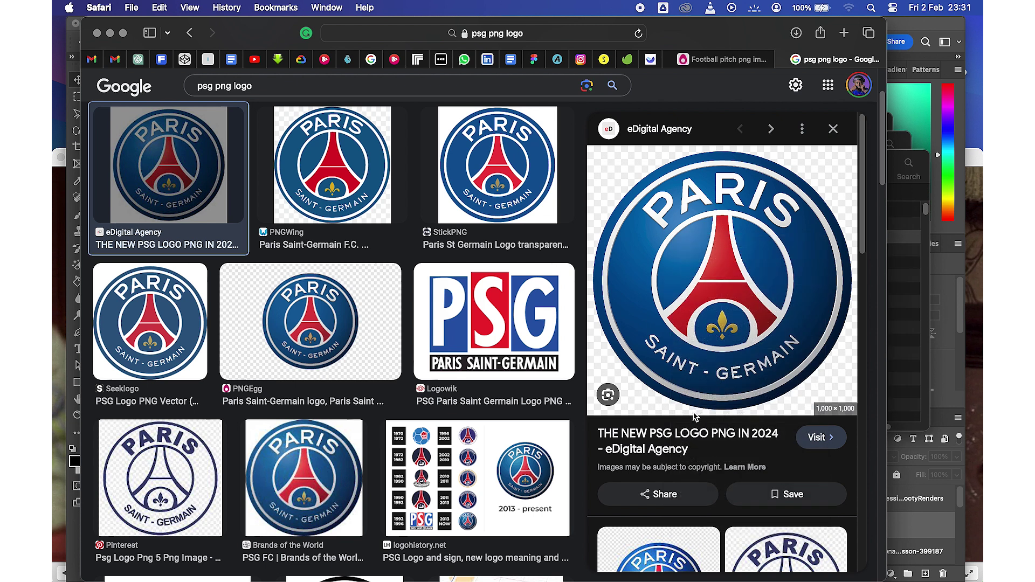
Place the downloaded PSG logo from Finder's Downloads folder into the Photoshop poster, beneath the Messi layer
click(67, 110)
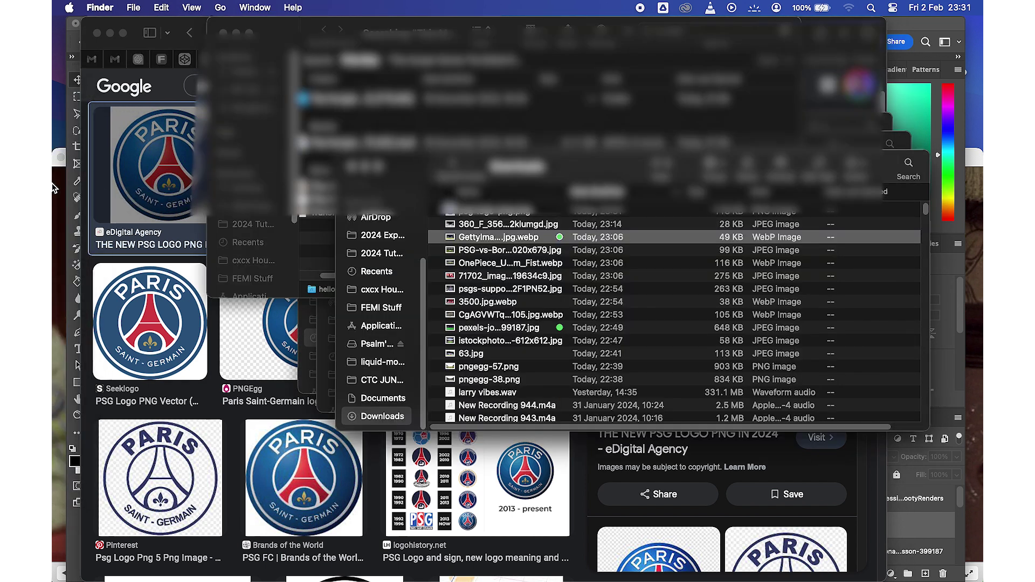
click(71, 146)
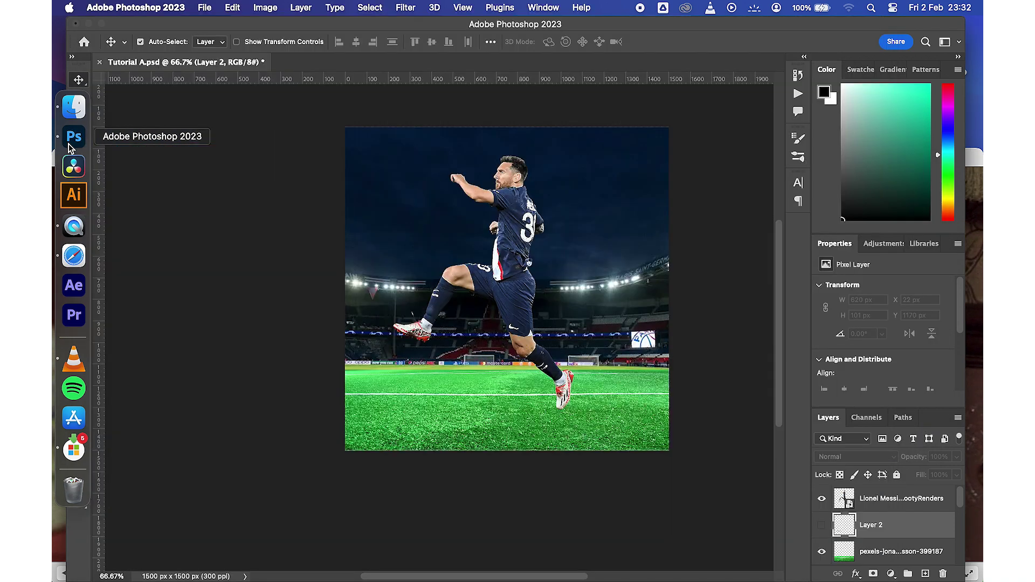
click(70, 105)
drag(475, 222, 243, 386)
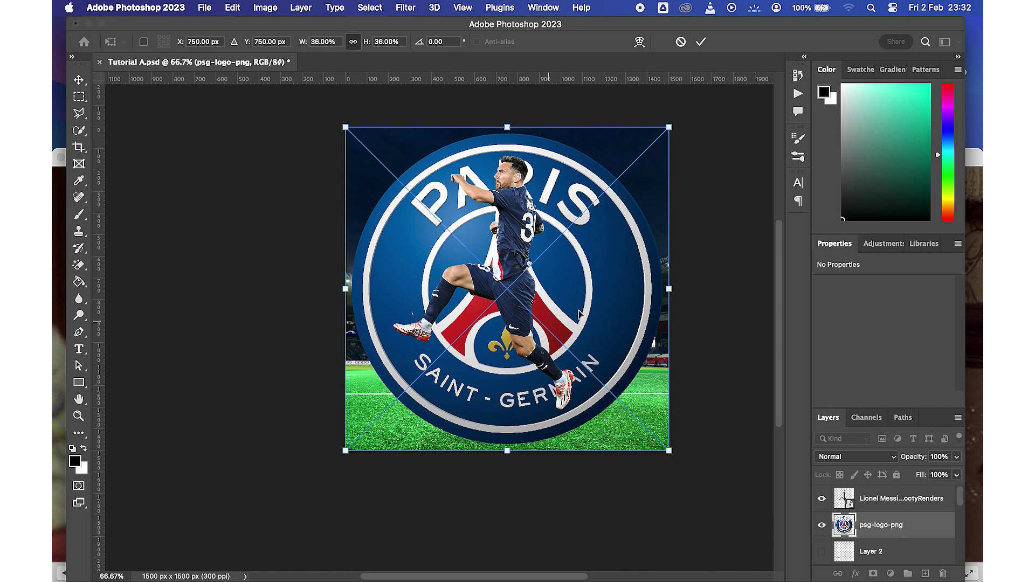
Scale the PSG logo to 160 × 160 px at X 1287 px, Y 53 px, and hide its layer
drag(668, 286, 391, 479)
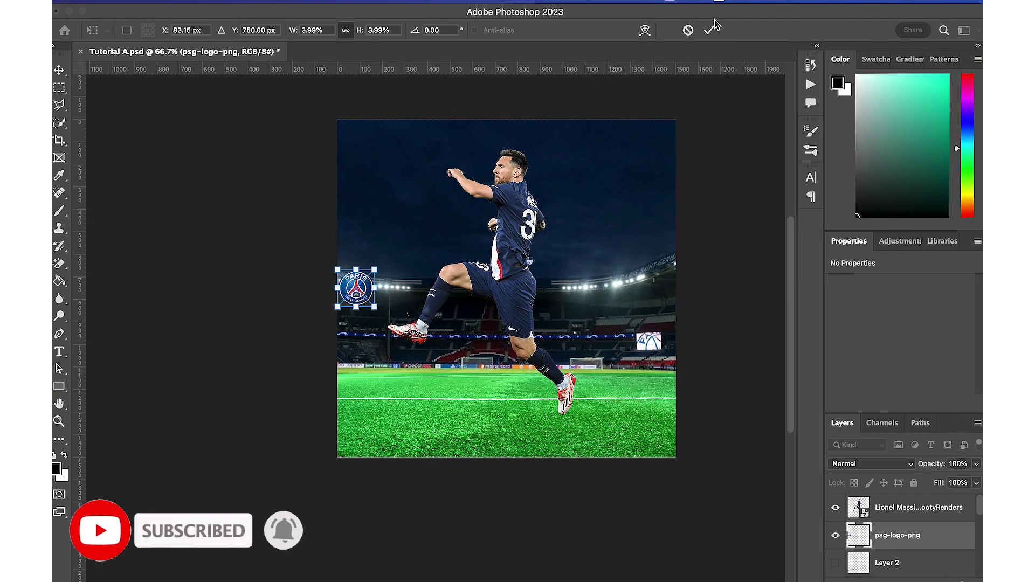
click(709, 31)
drag(345, 546, 713, 79)
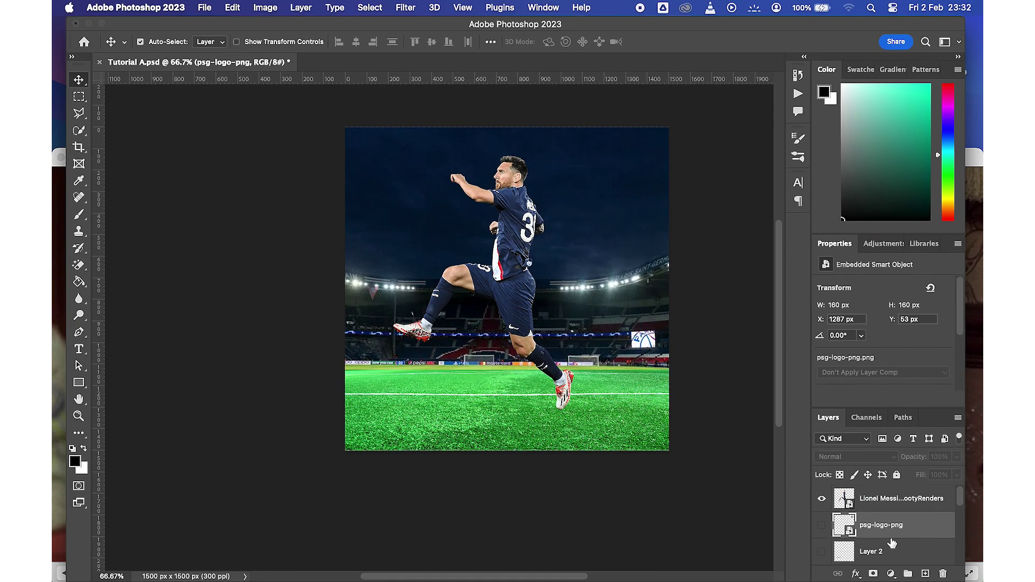
Show the three "1,500 Assists" text layers, including the one named copy 2
scroll(892, 542, down, 6)
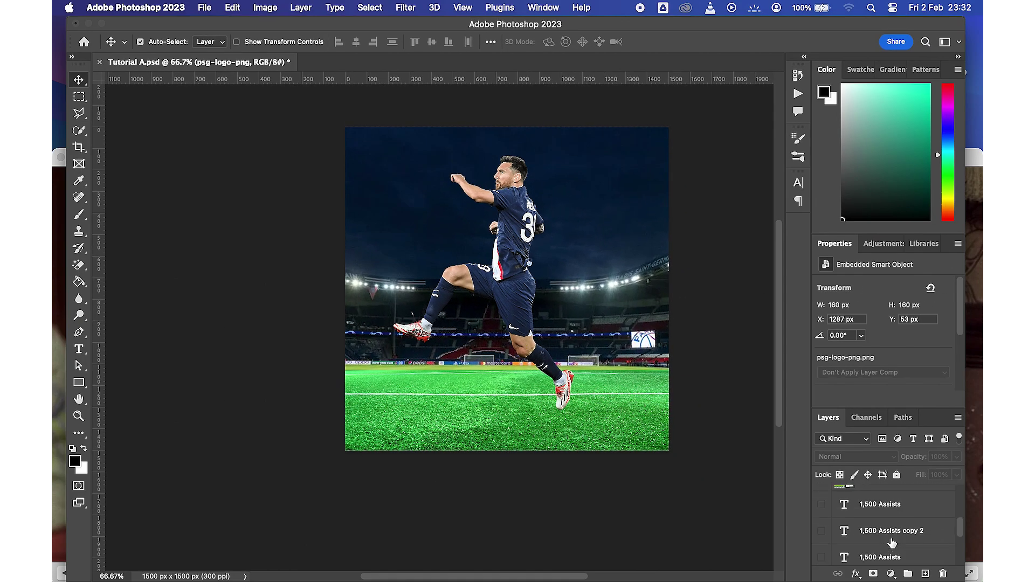
click(821, 504)
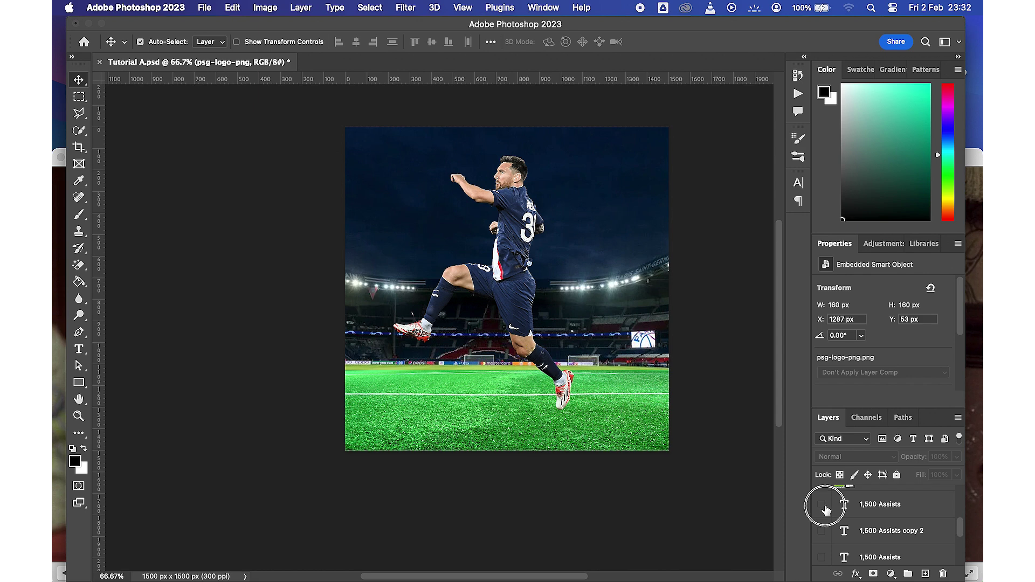
click(821, 531)
click(821, 557)
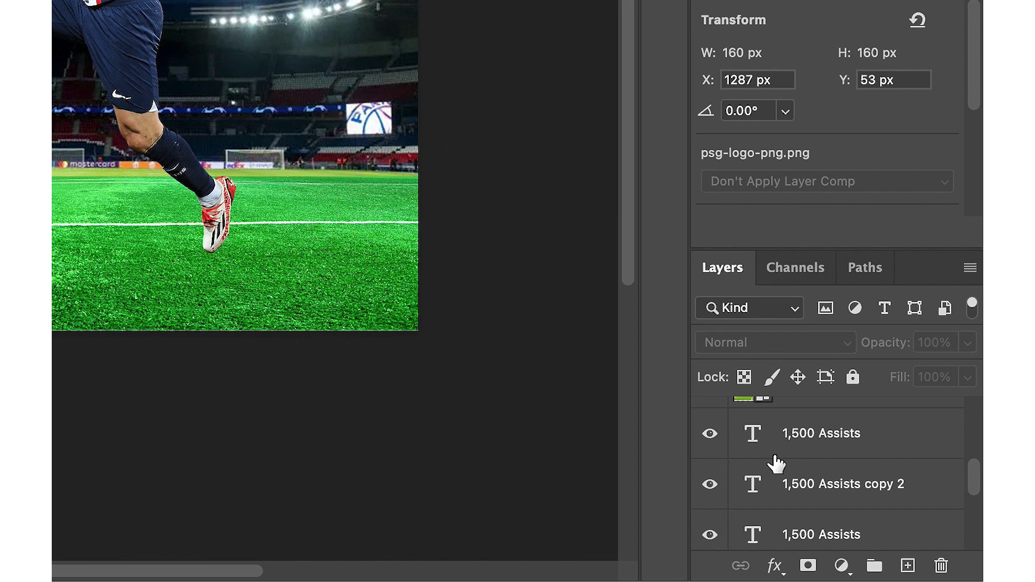
Reorder the GettyImages stadium layer below the three "1,500 Assists" text layers, directly above Rectangle 1
scroll(796, 478, up, 1)
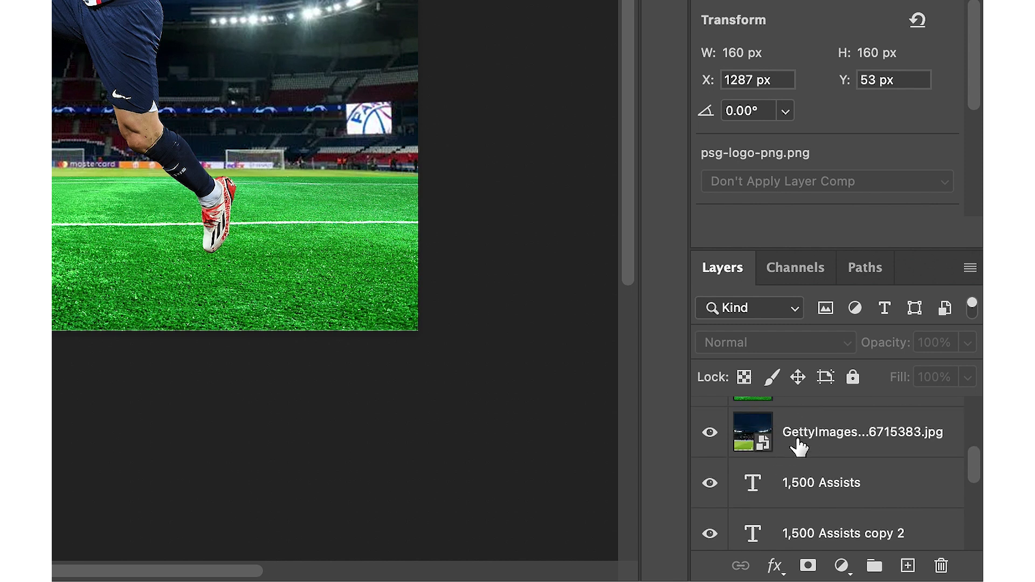
drag(797, 445, 799, 530)
scroll(798, 531, down, 1)
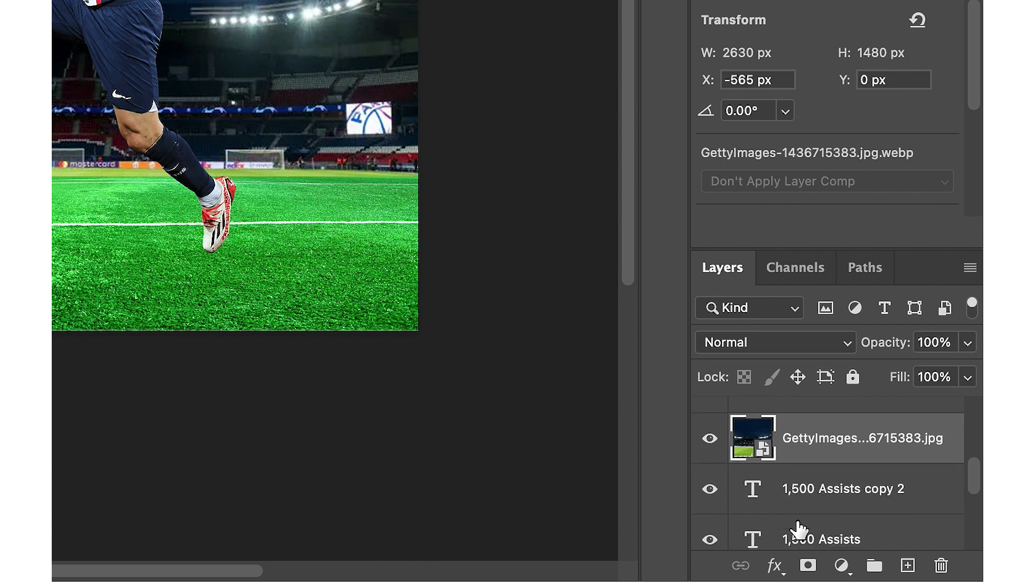
drag(797, 428, 798, 490)
scroll(801, 491, down, 3)
scroll(815, 482, up, 2)
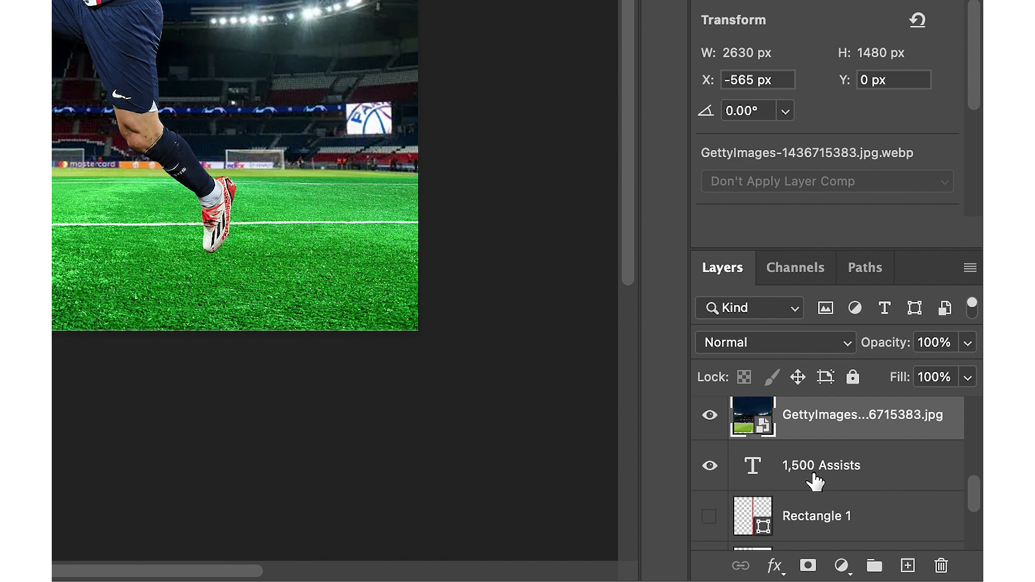
drag(818, 422, 787, 476)
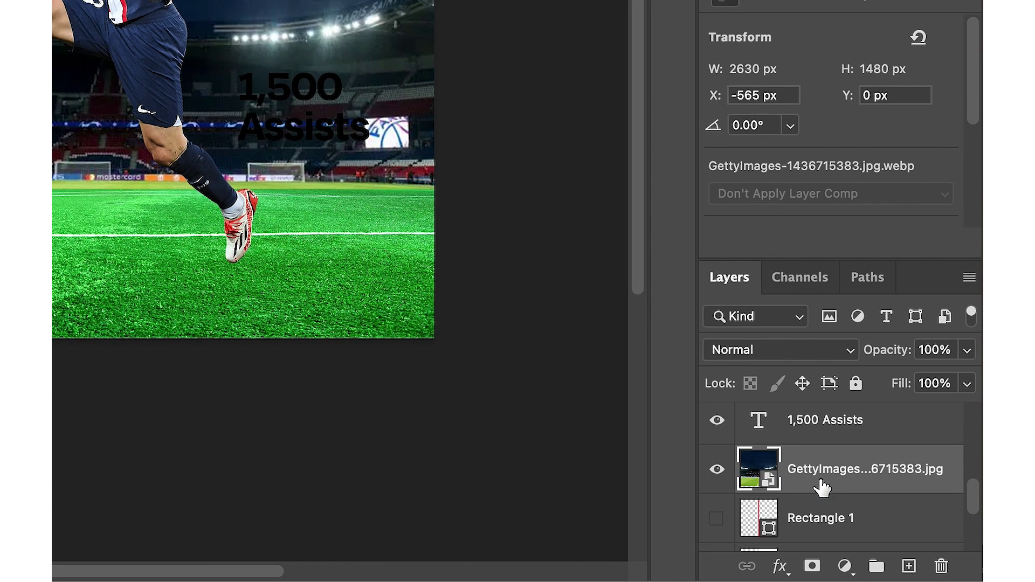
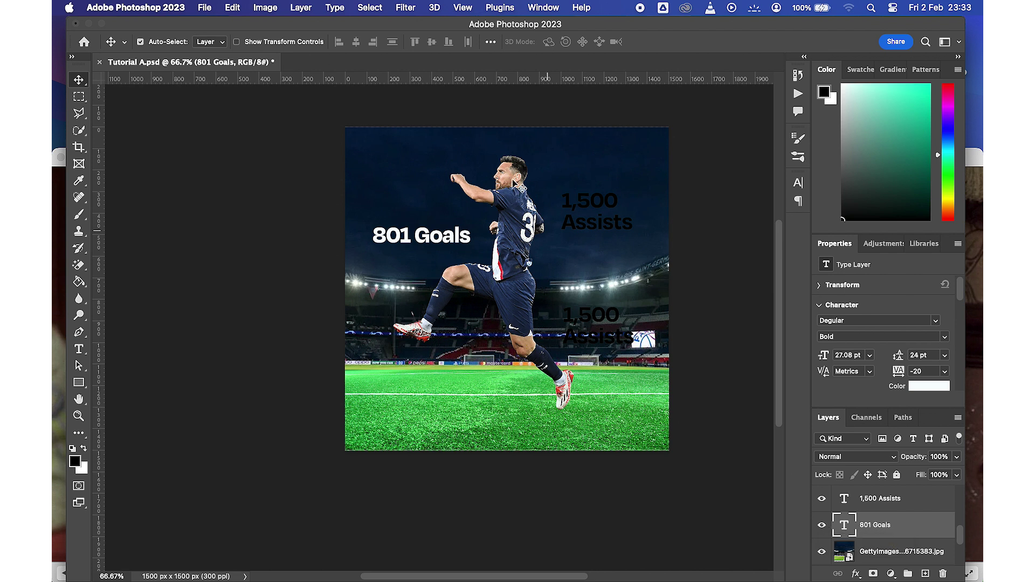
Change the upper "1,500 Assists" text beside the player to "300+ Assists"
alt+click(593, 206)
double_click(593, 206)
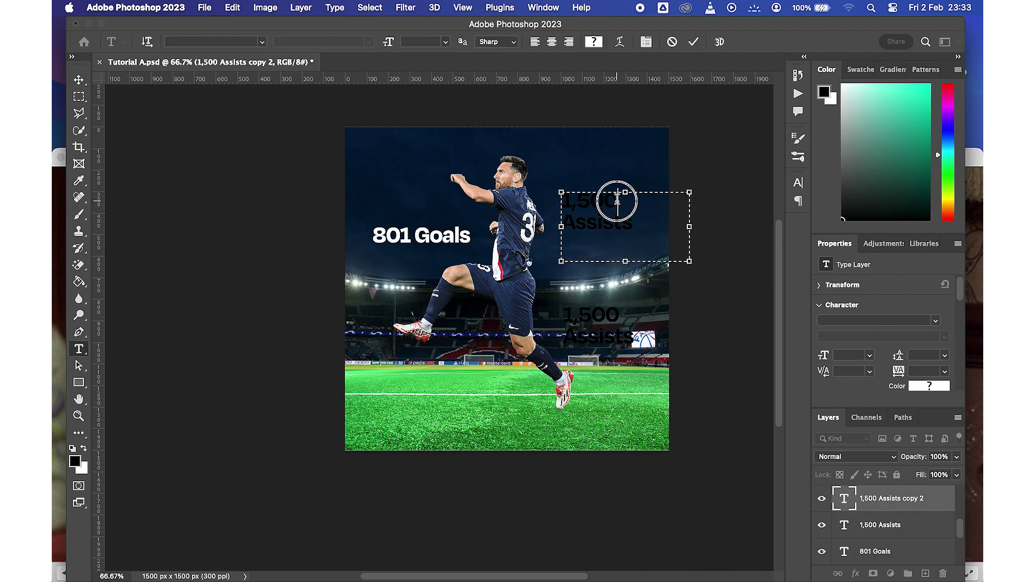
drag(614, 198, 569, 200)
key(BackSpace)
key(BackSpace)
key(Delete)
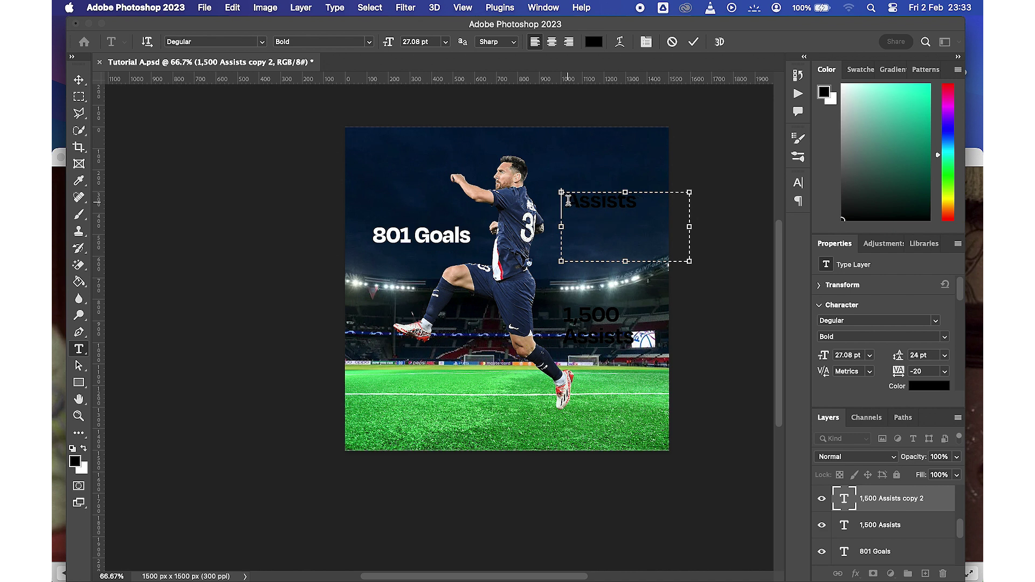
text(300)
key(BackSpace)
text(+)
key(Return)
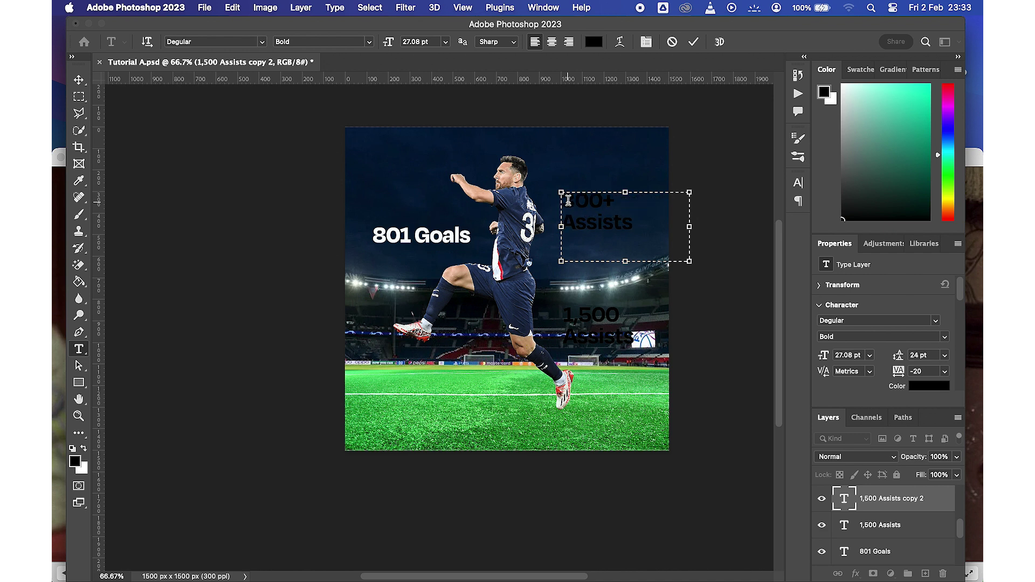
click(693, 42)
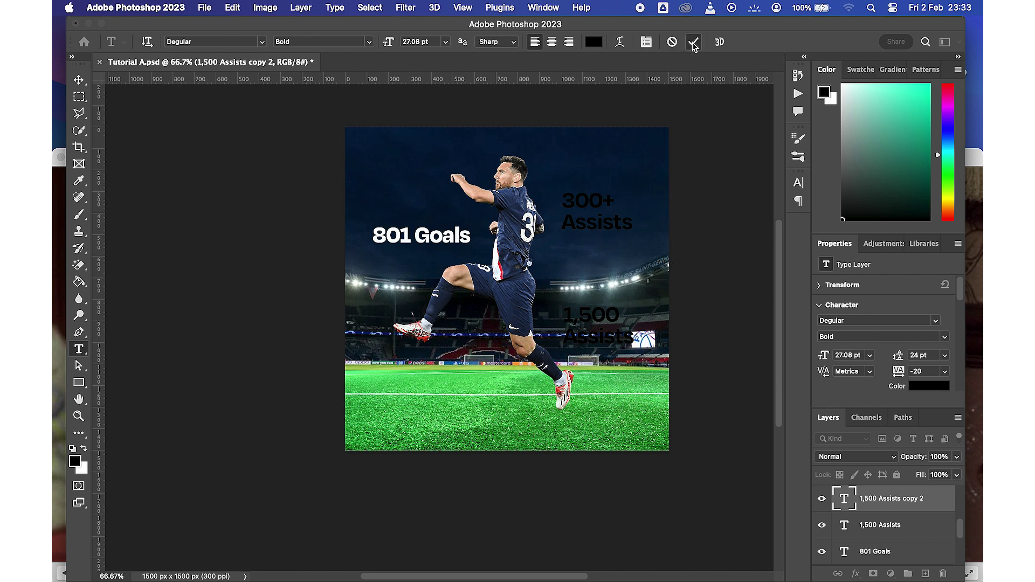
Change the "801 Goals" text beside the player to "800+ Goals"
click(406, 236)
double_click(406, 236)
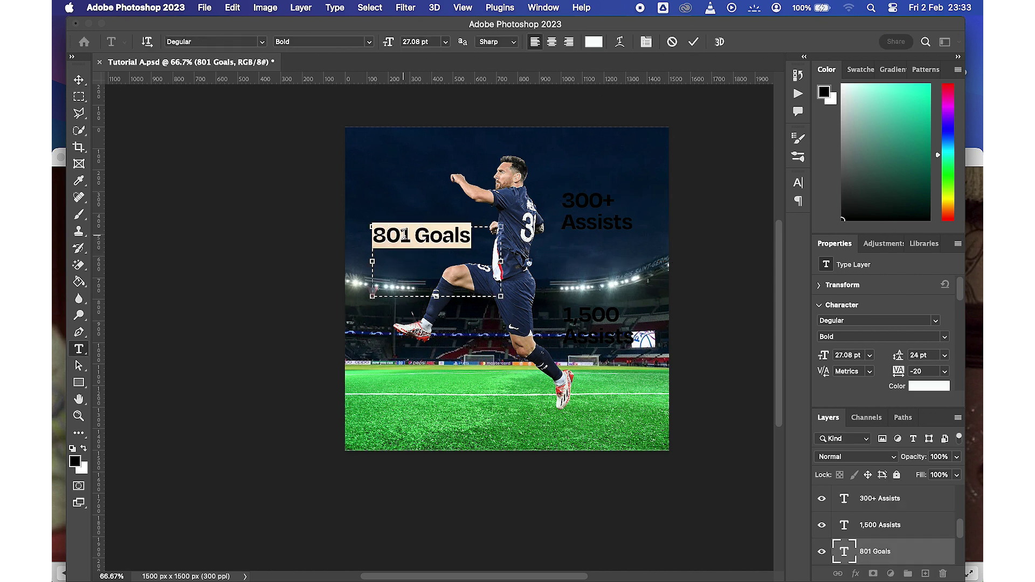
click(403, 234)
mouse_move(411, 234)
mouse_down()
mouse_move(379, 235)
mouse_move(403, 234)
mouse_up()
text(0)
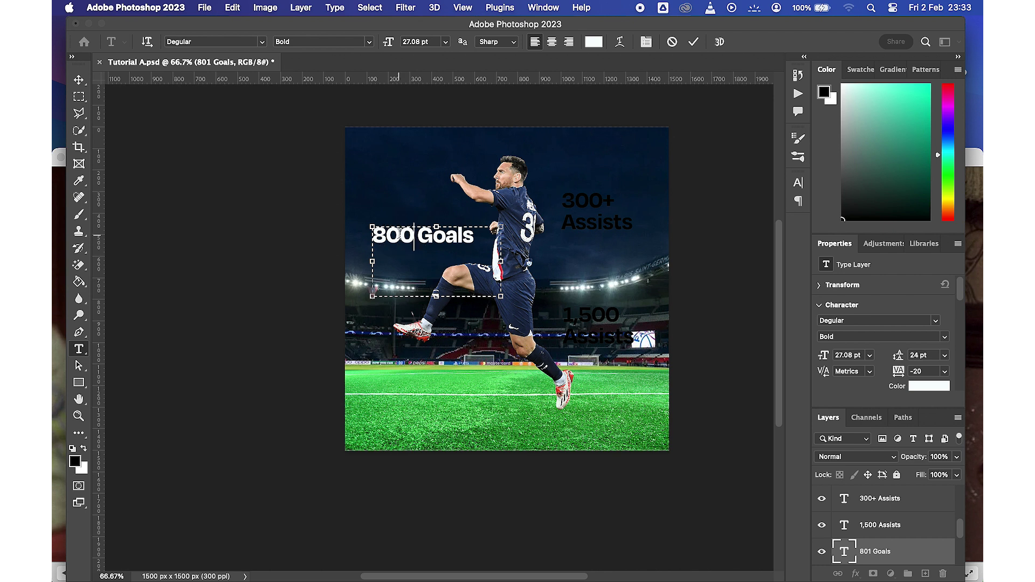
text(+)
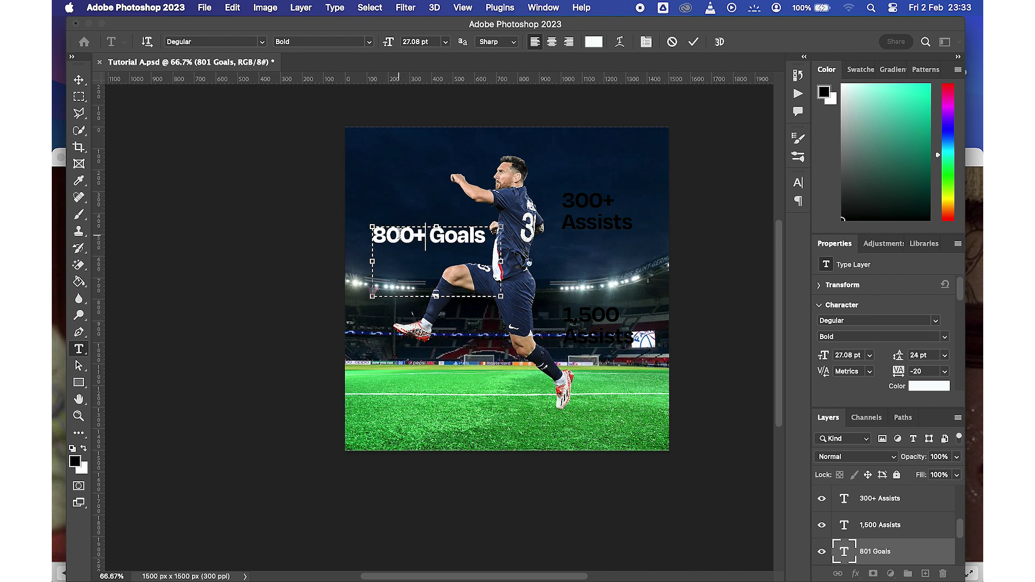
click(693, 42)
Hide the lower "1,500 Assists" text layer and shift the "800+ Goals" text slightly left, away from the player
key(v)
click(587, 325)
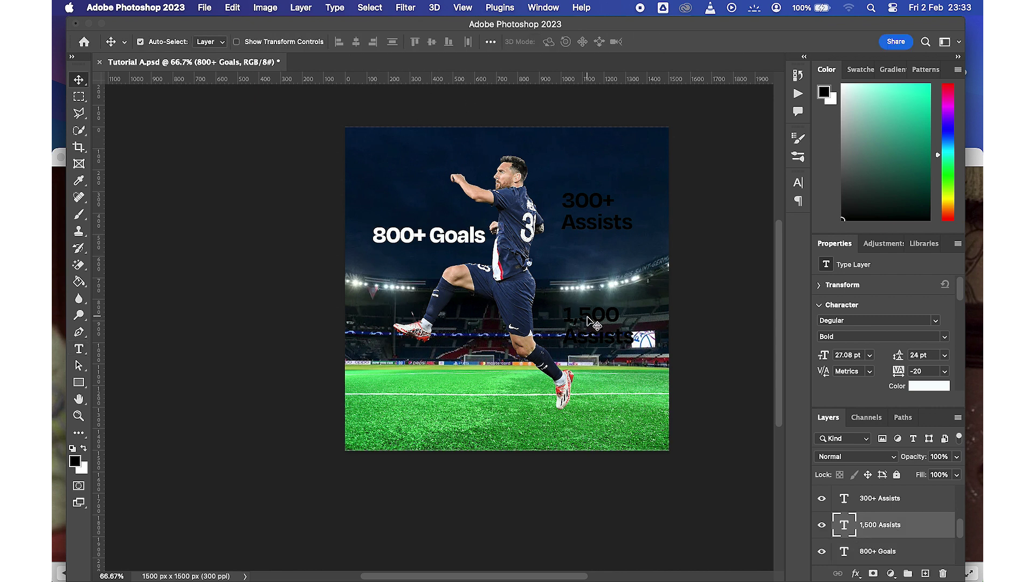
click(822, 526)
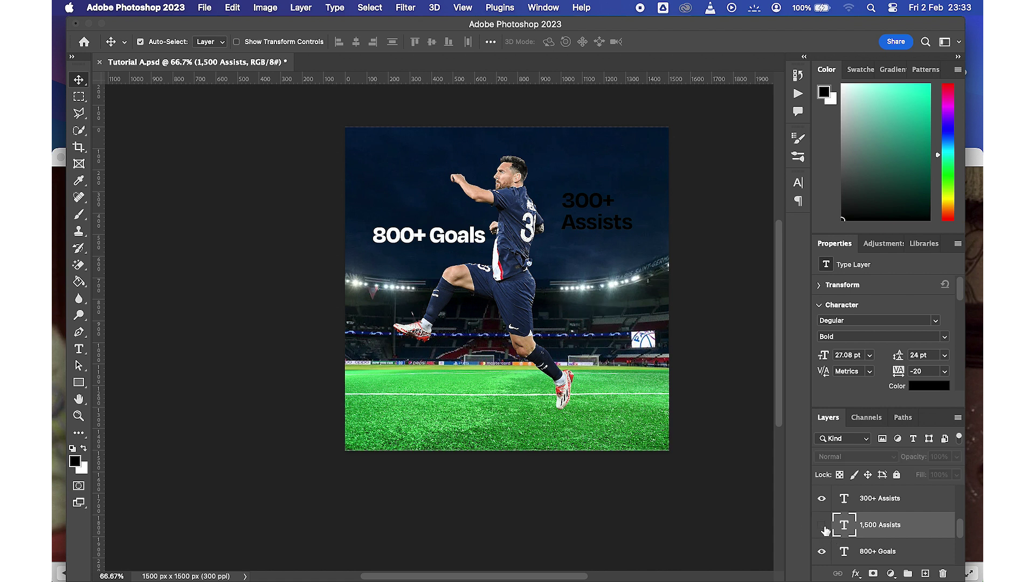
drag(471, 237, 456, 240)
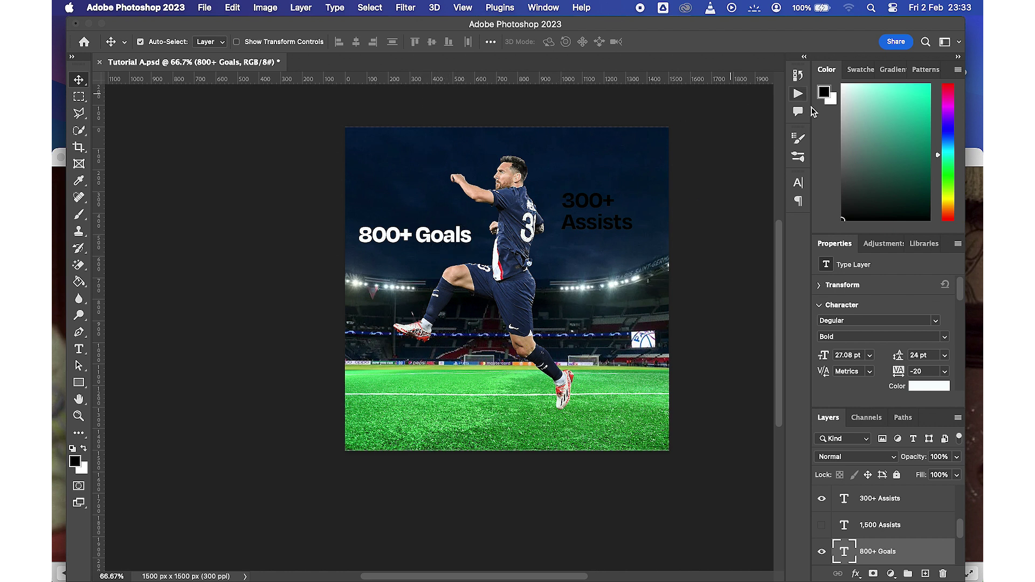
Try other fonts on the "800+ Goals" text, stopping at Didot Bold
click(798, 186)
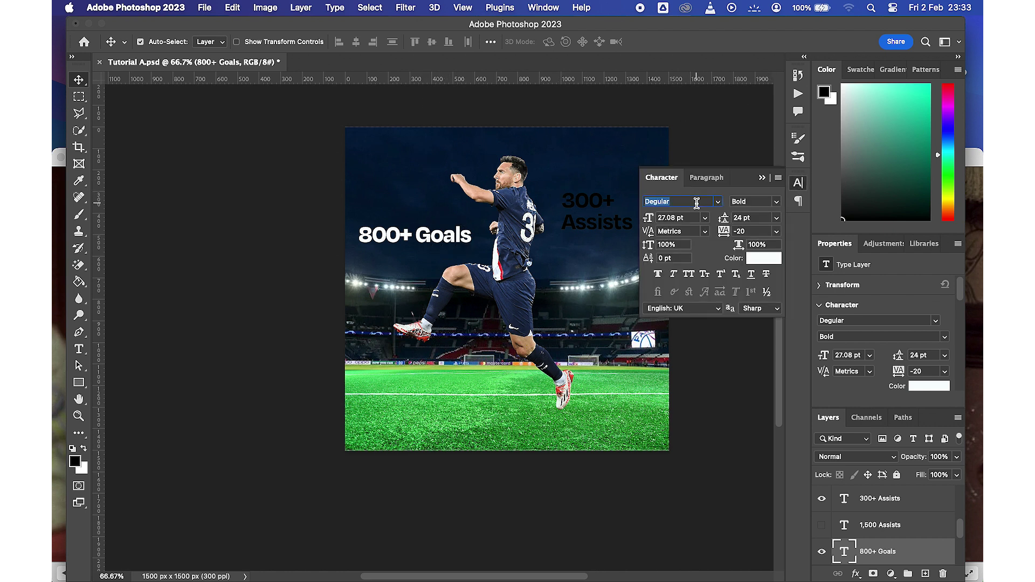
key(Down)
key(Down)
key(Up)
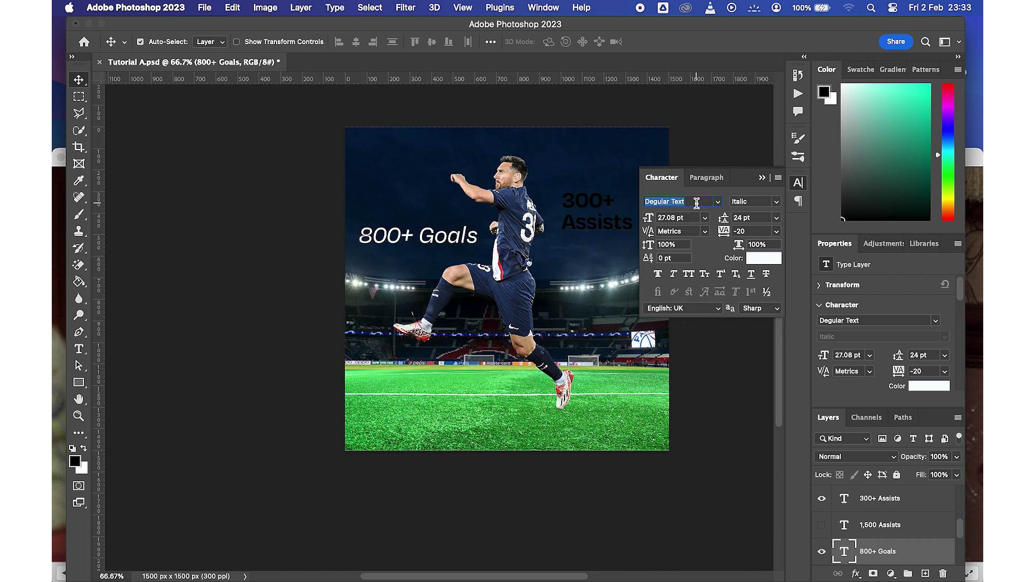
key(Down)
key(Down)
key(Down)
key(Down)
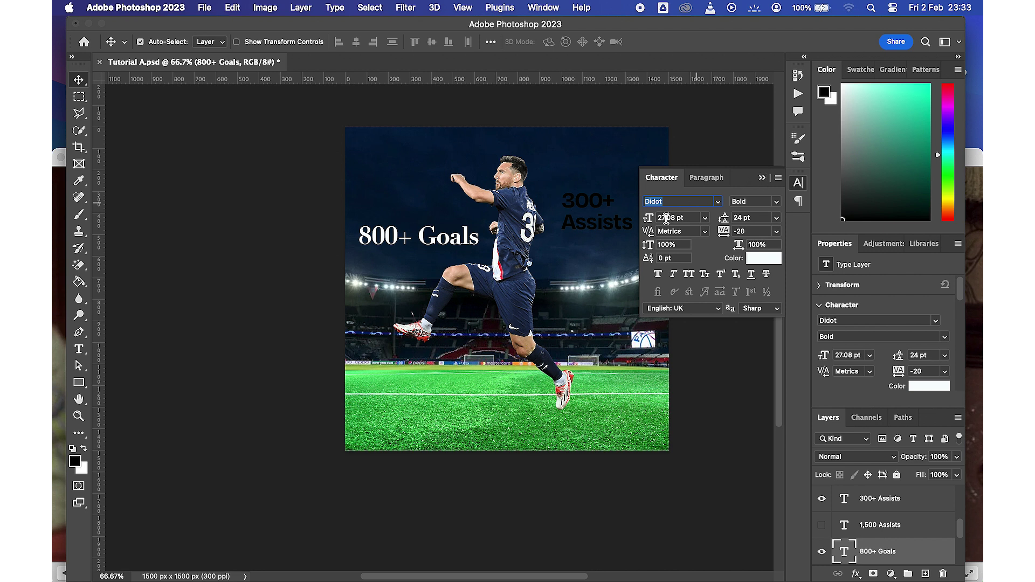
click(762, 177)
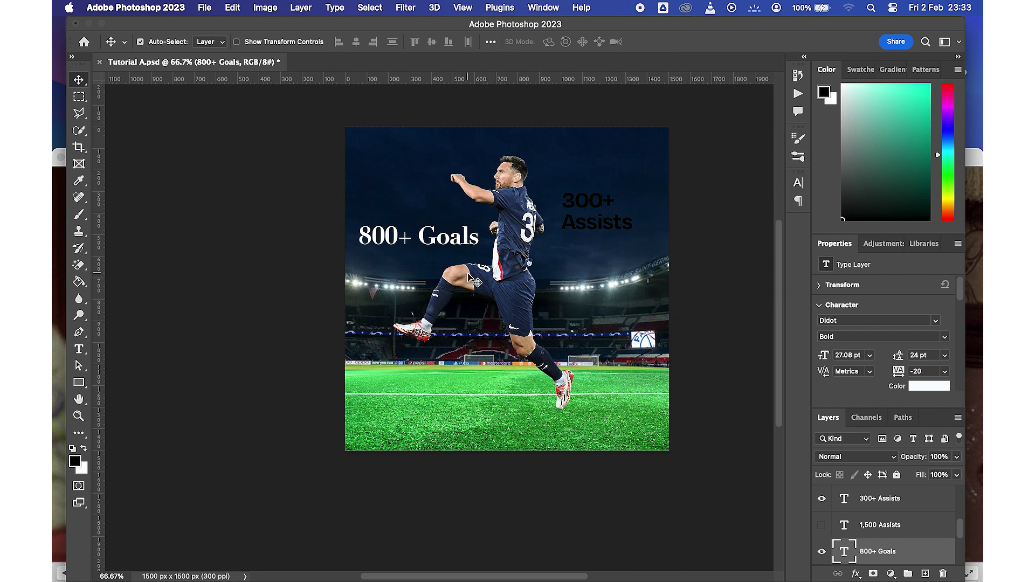
Scale the "800+ Goals" text down to about 15.46 pt and place it left of the player's torso
key(super+t)
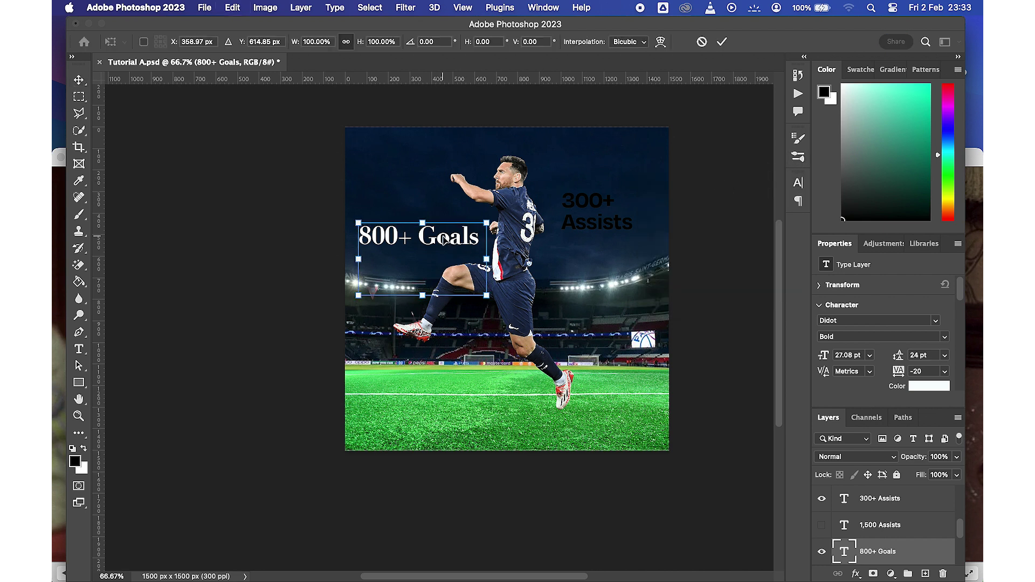
drag(486, 259, 410, 226)
click(723, 43)
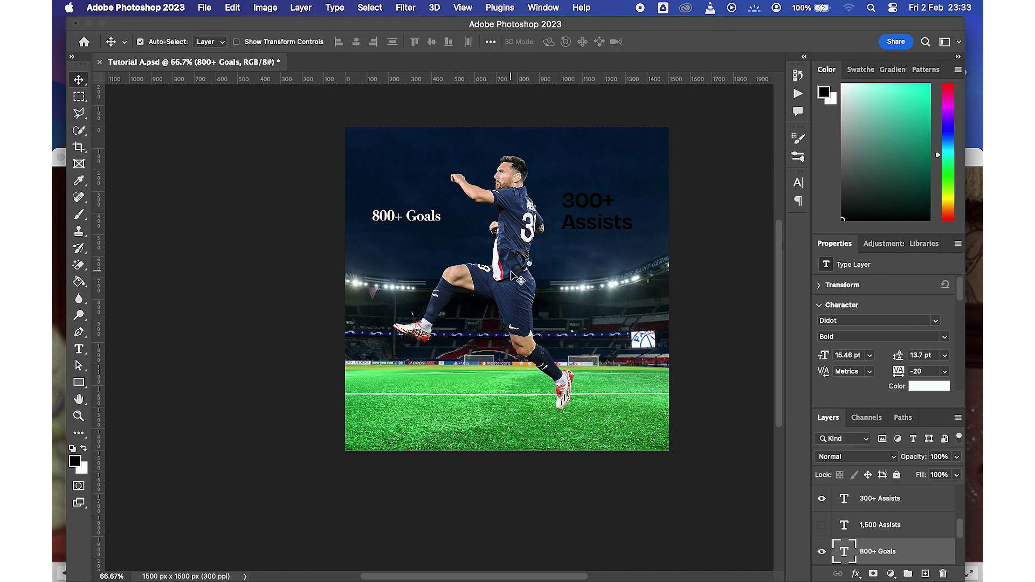
click(584, 226)
double_click(584, 226)
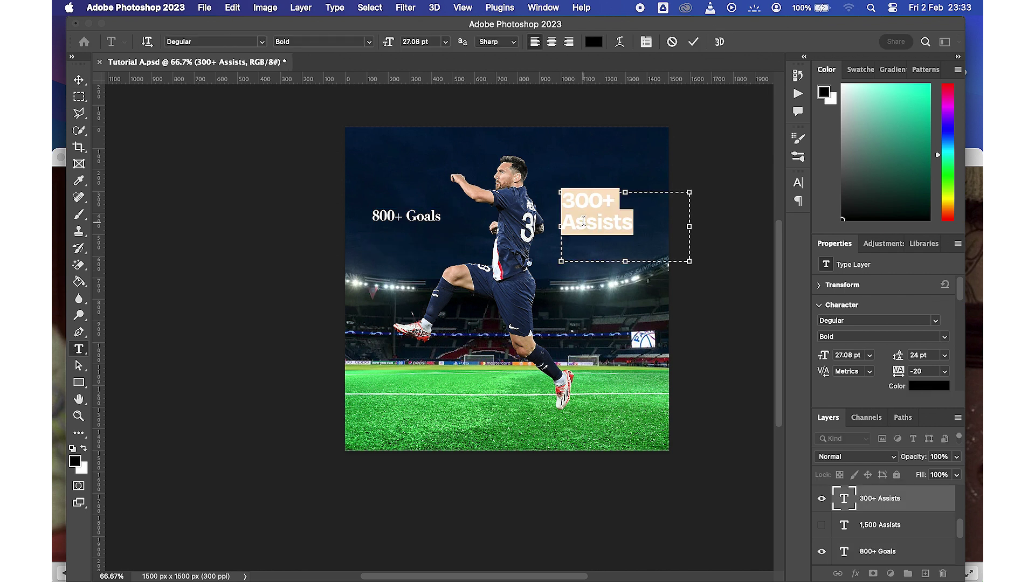
click(694, 42)
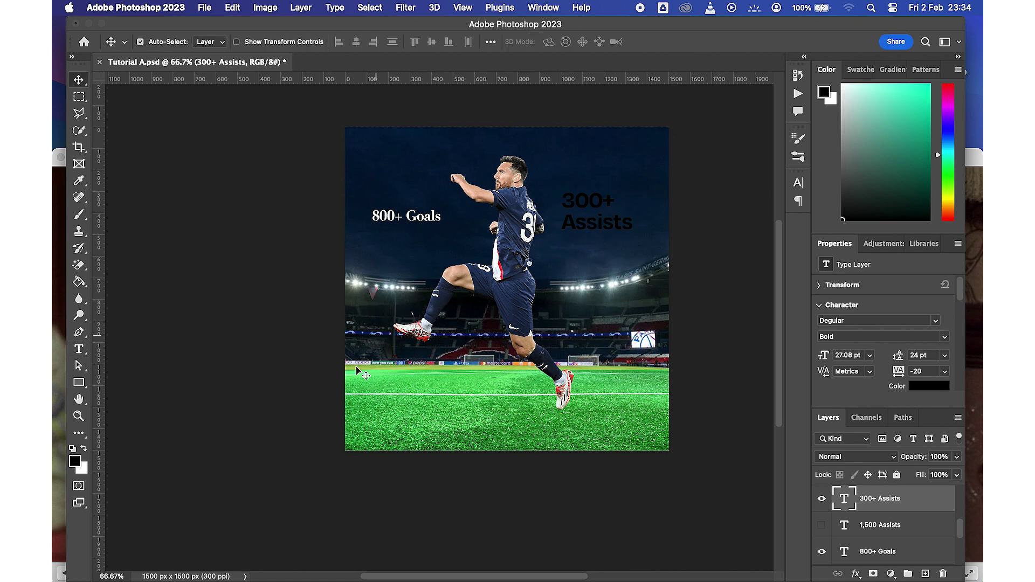
Set the font of the "800+ Goals" text to Druk Wide Bold
double_click(418, 217)
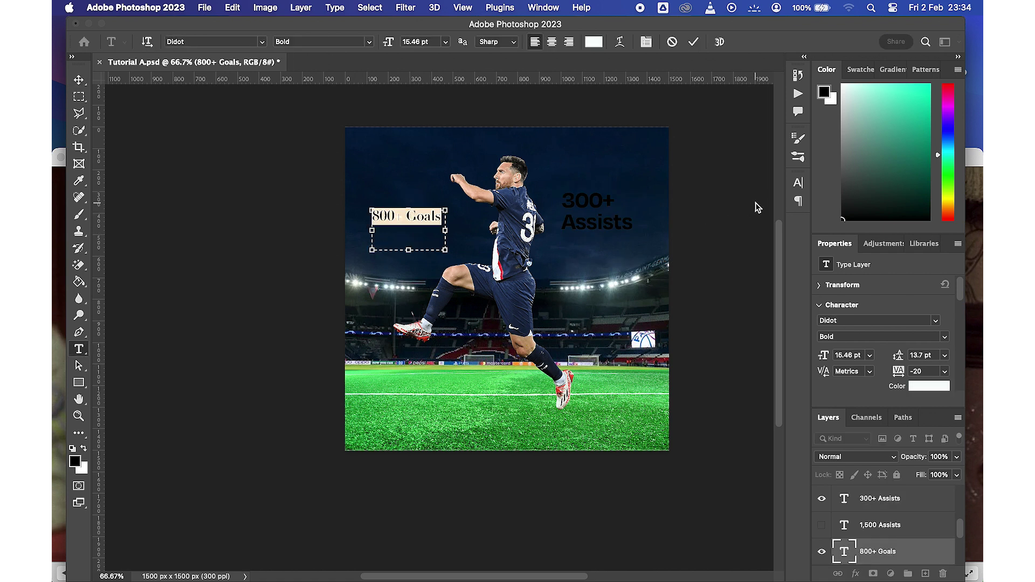
click(796, 186)
click(688, 201)
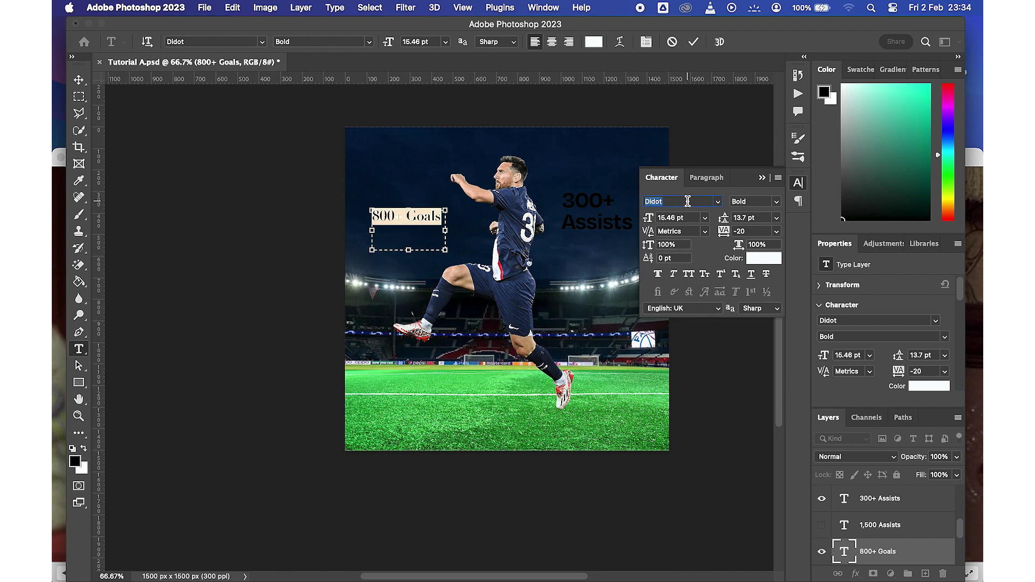
text(dru)
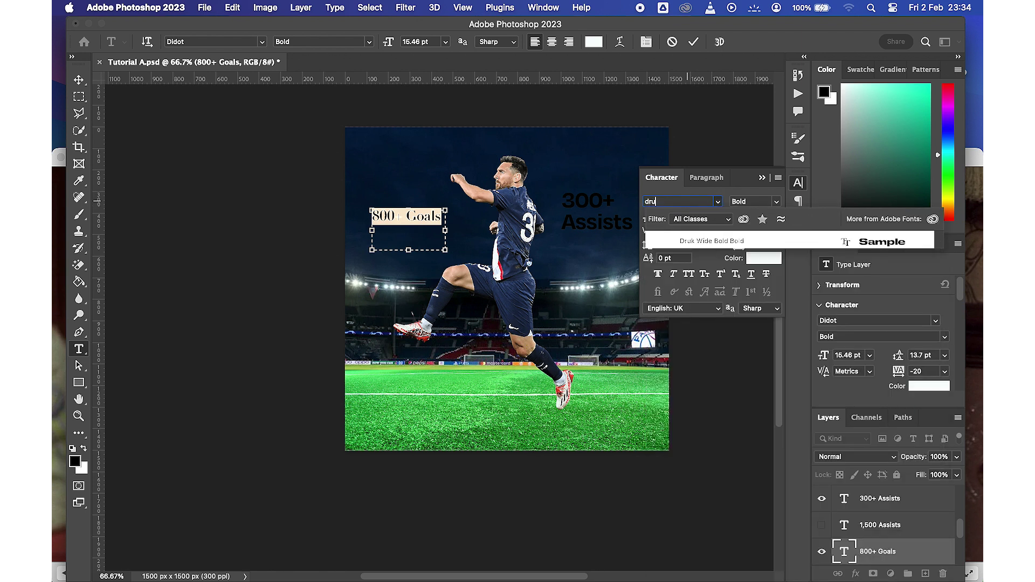
text(k Wide Bold)
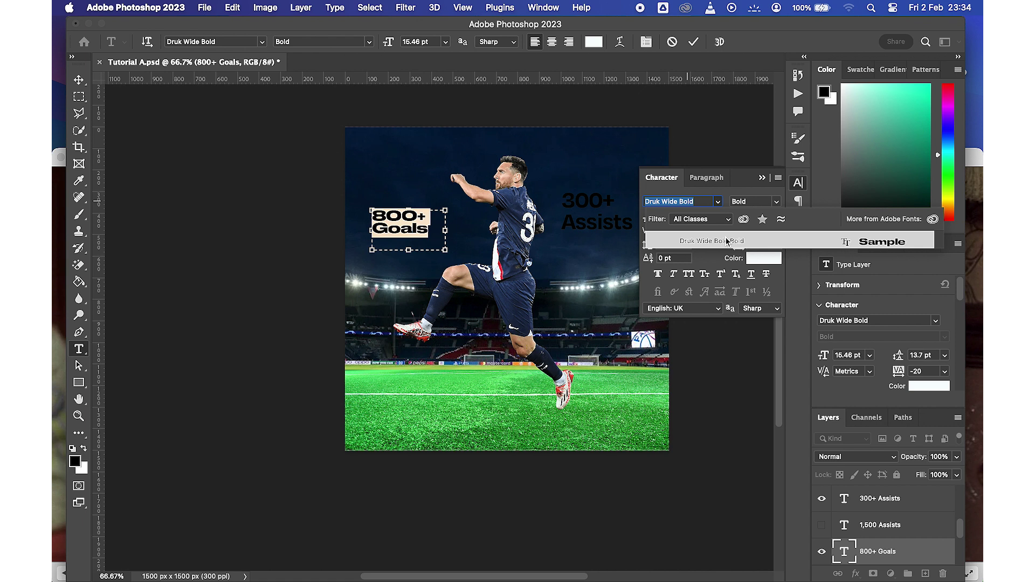
click(727, 240)
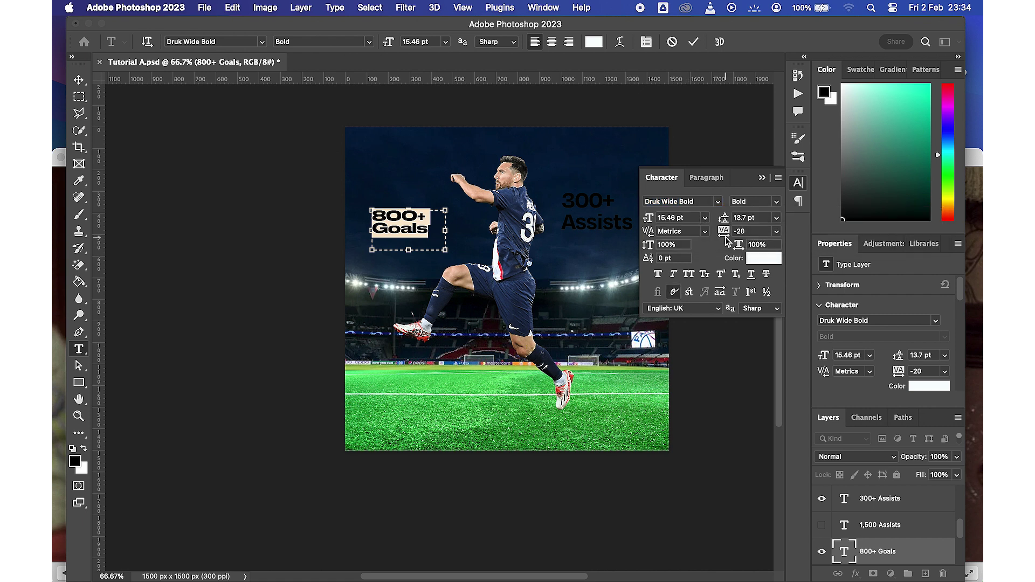
click(693, 42)
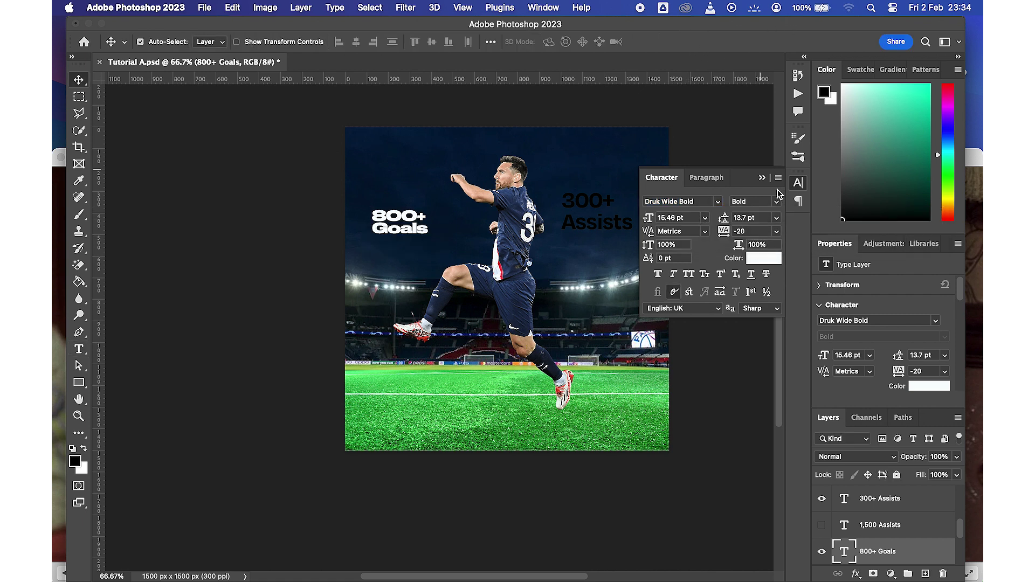
click(761, 177)
Set the font of the "300+ Assists" text to Druk Wide Bold
double_click(600, 221)
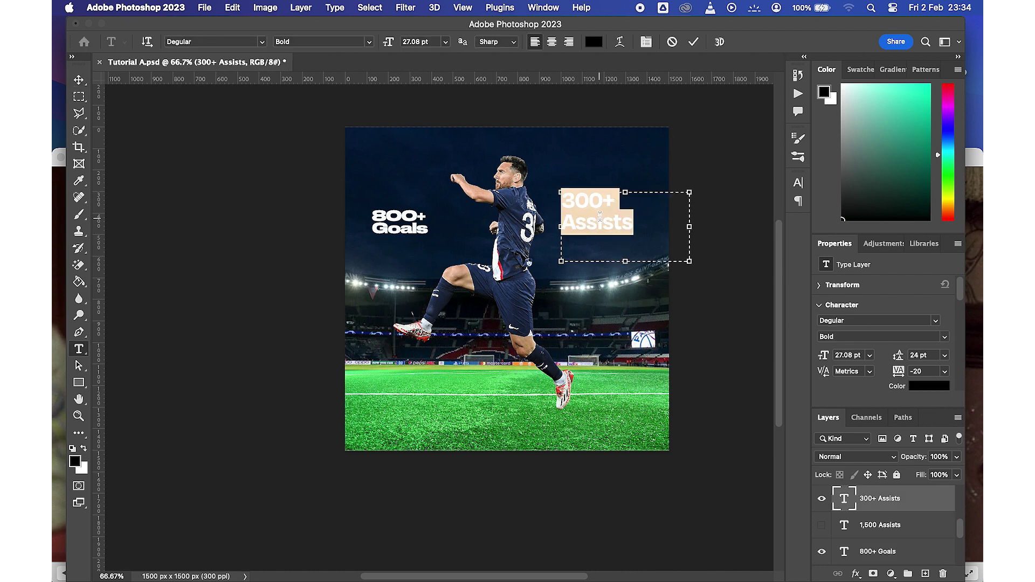
click(798, 183)
click(683, 201)
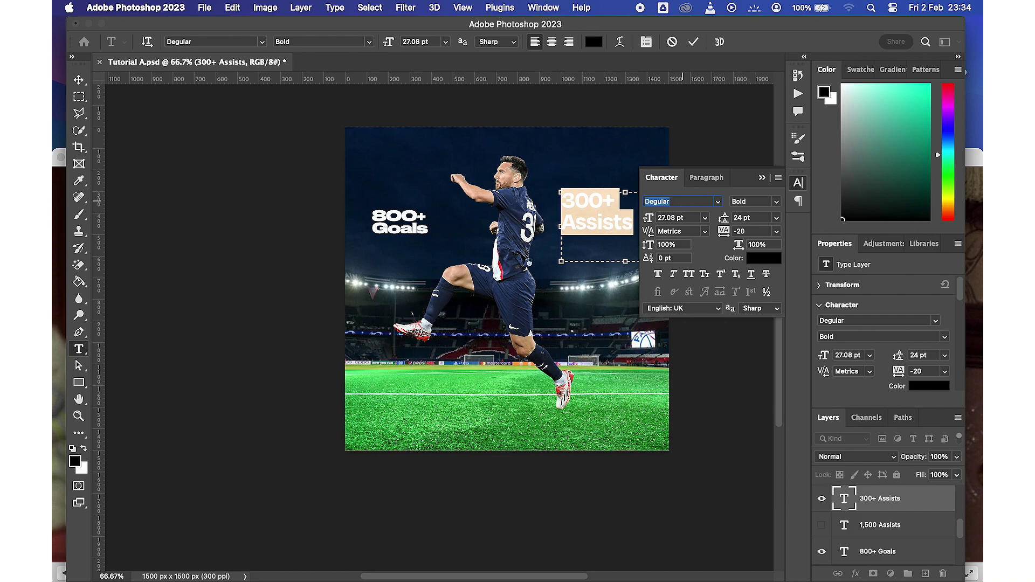
text(dr)
key(Return)
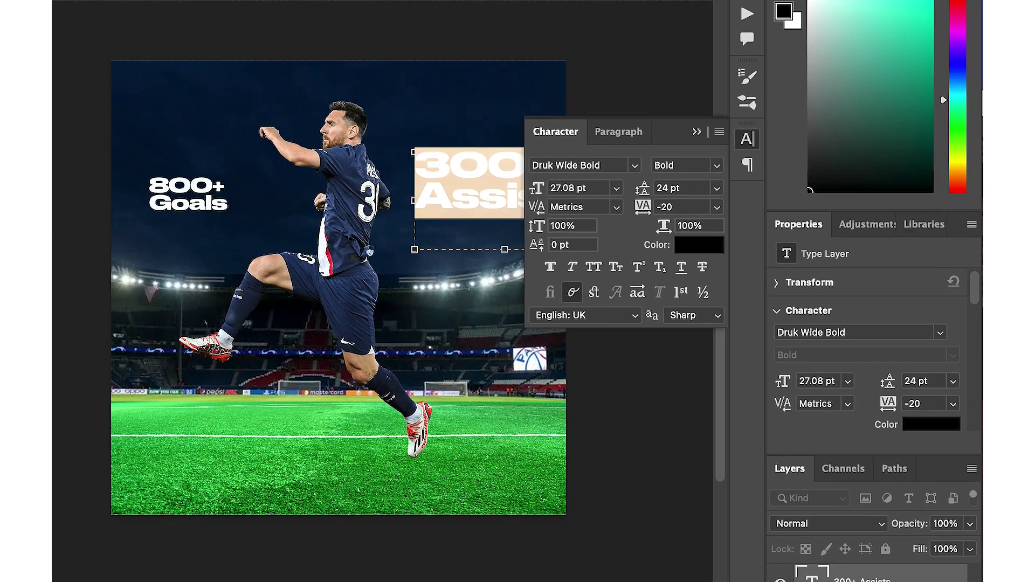
key(Escape)
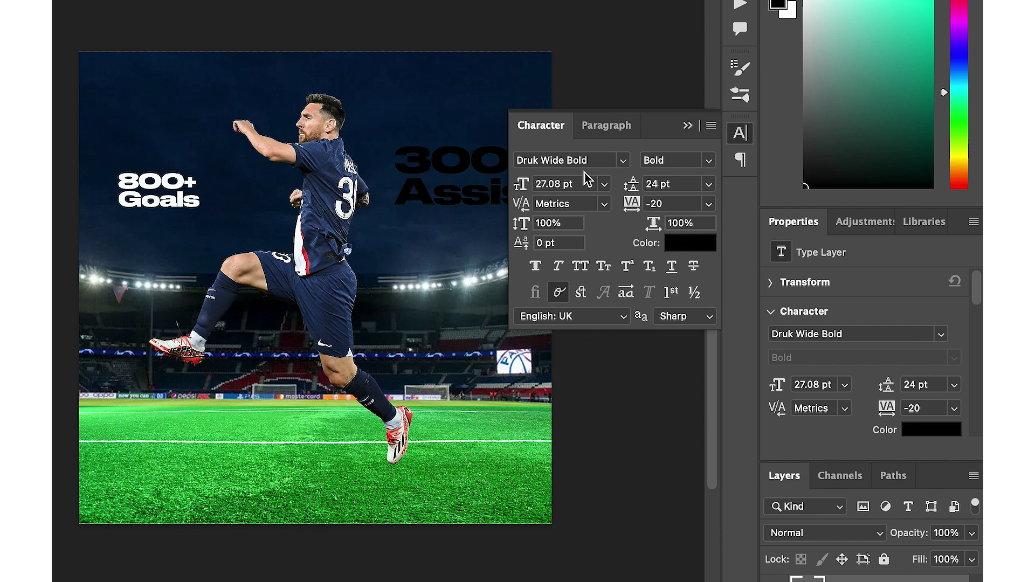
Change the "300+ Assists" text colour to white
click(687, 243)
click(494, 309)
click(467, 272)
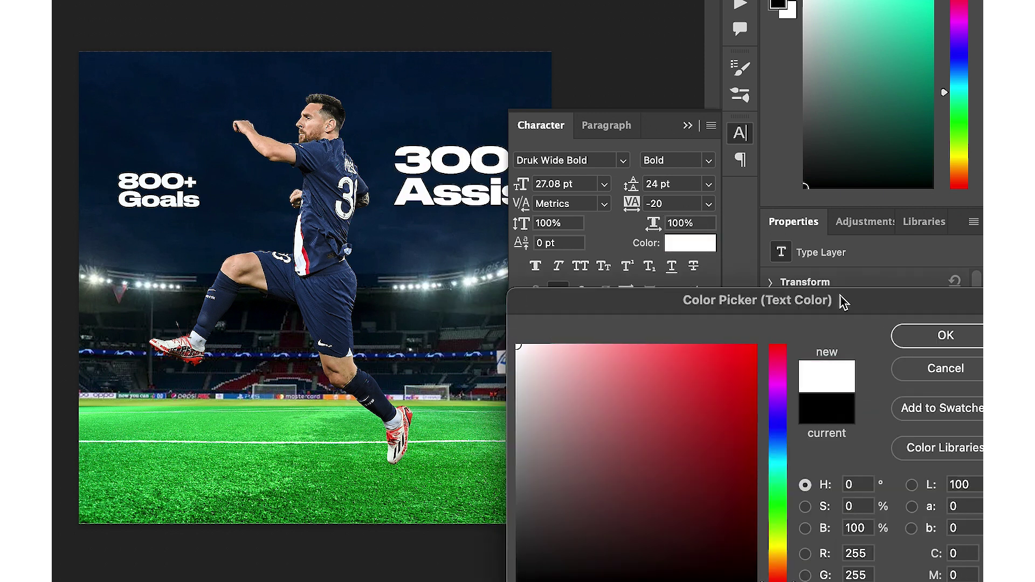
click(945, 335)
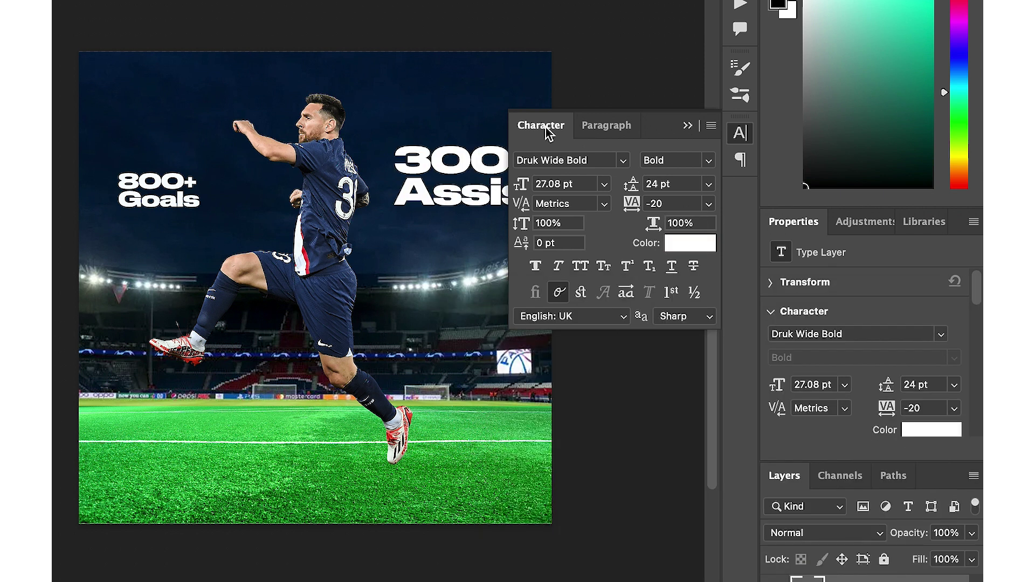
click(687, 126)
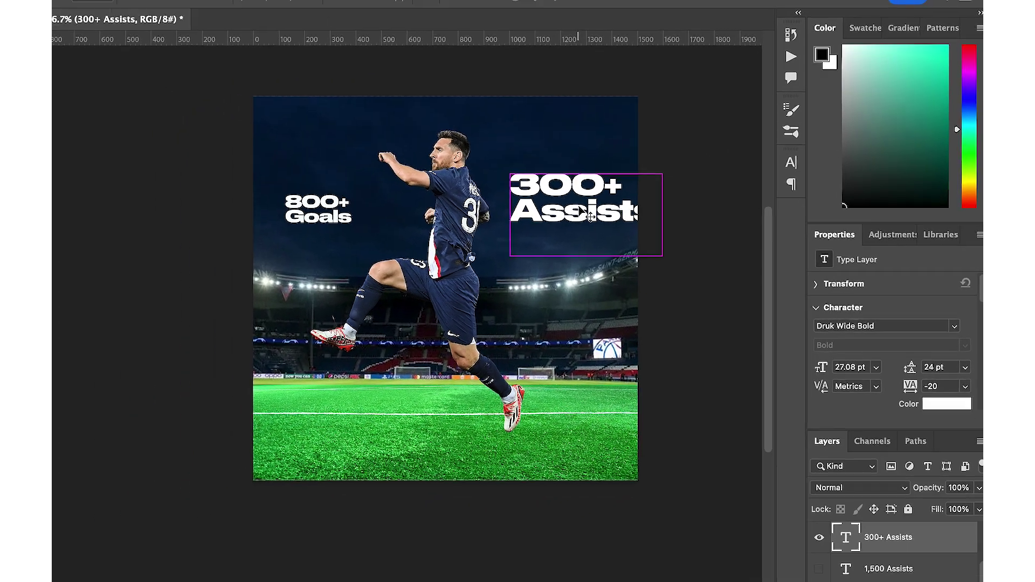
Scale the "300+ Assists" text to about 49% and position it right of the player, slightly lower than "800+ Goals"
key(ctrl+t)
drag(700, 223, 634, 219)
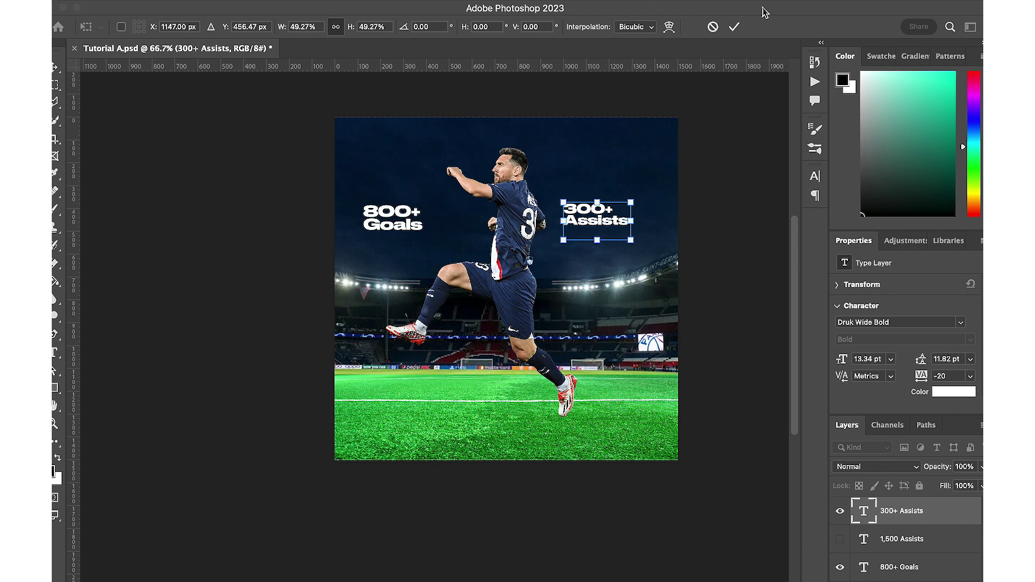
click(734, 26)
drag(609, 223, 609, 235)
Try stacking the "800+ Goals" text directly above "300+ Assists", and undo the move
drag(405, 232, 596, 218)
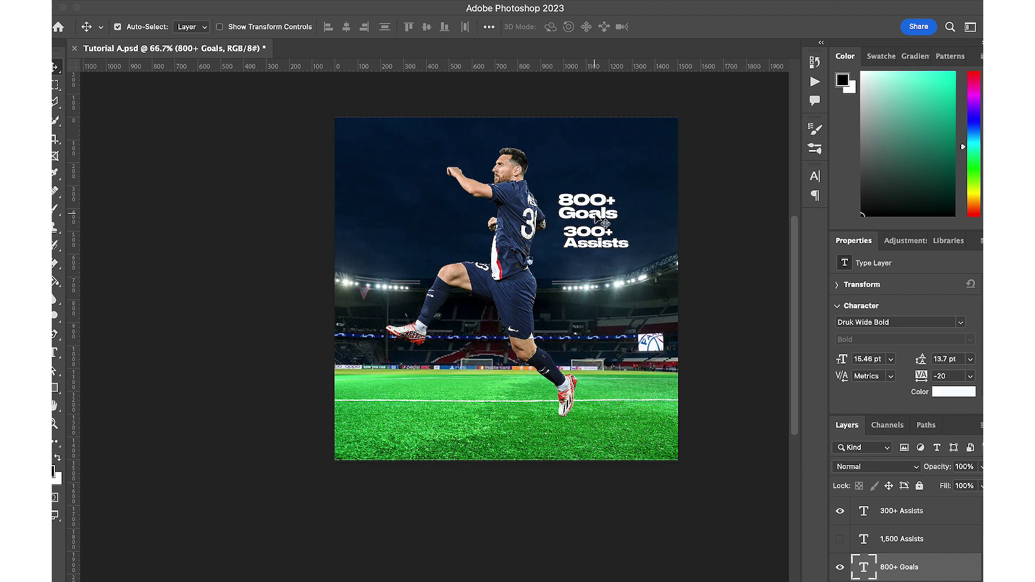
key(super+z)
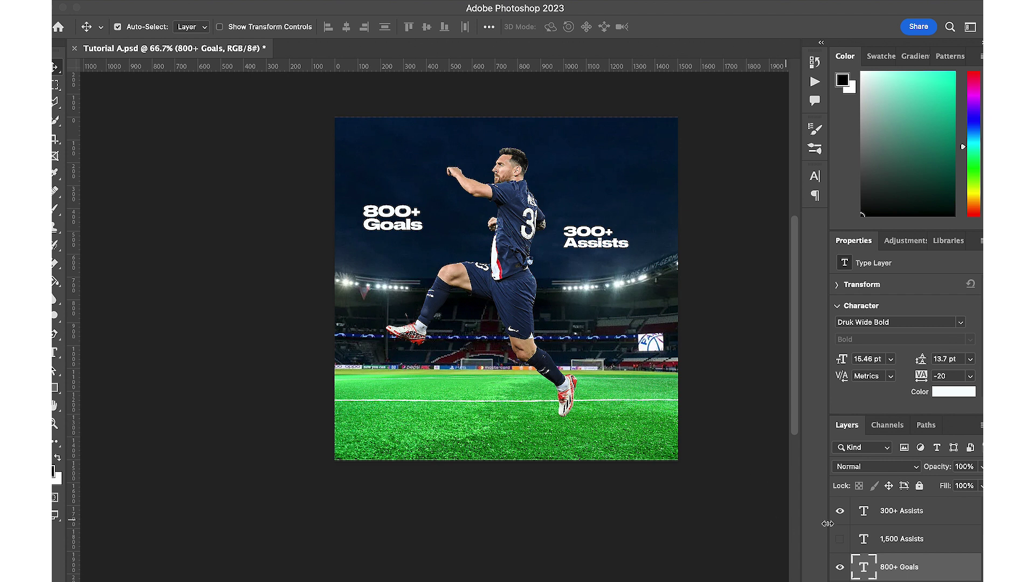
Show the psg-logo-png layer and move the logo to the poster's lower-left corner at X 63 px, Y 1300 px
scroll(888, 534, down, 3)
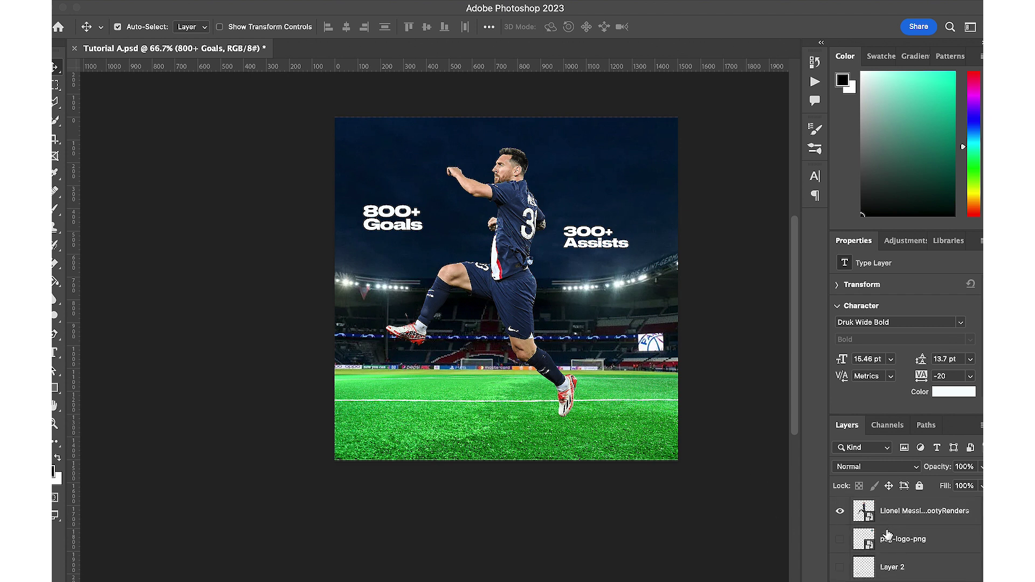
click(840, 540)
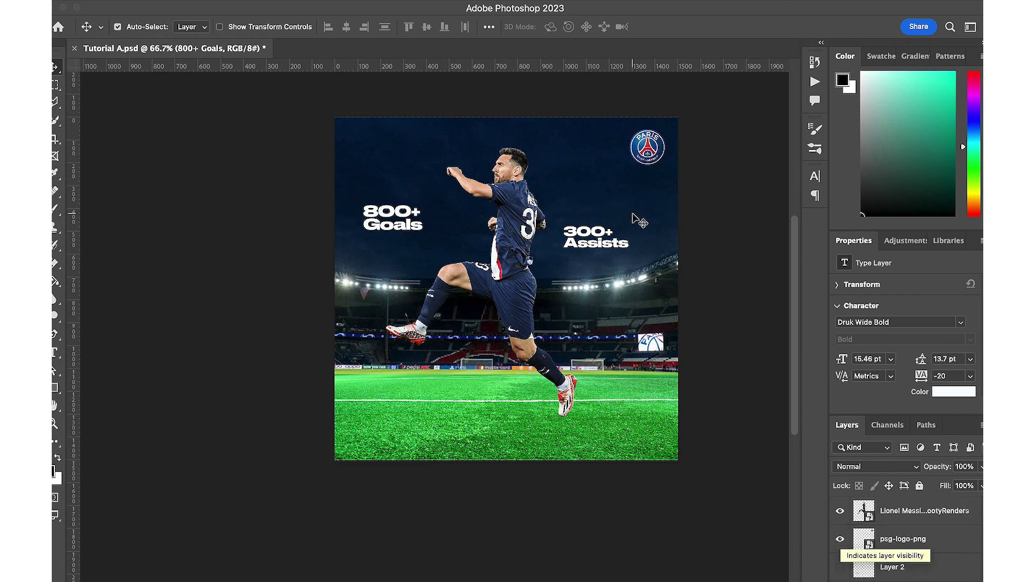
drag(647, 149, 378, 442)
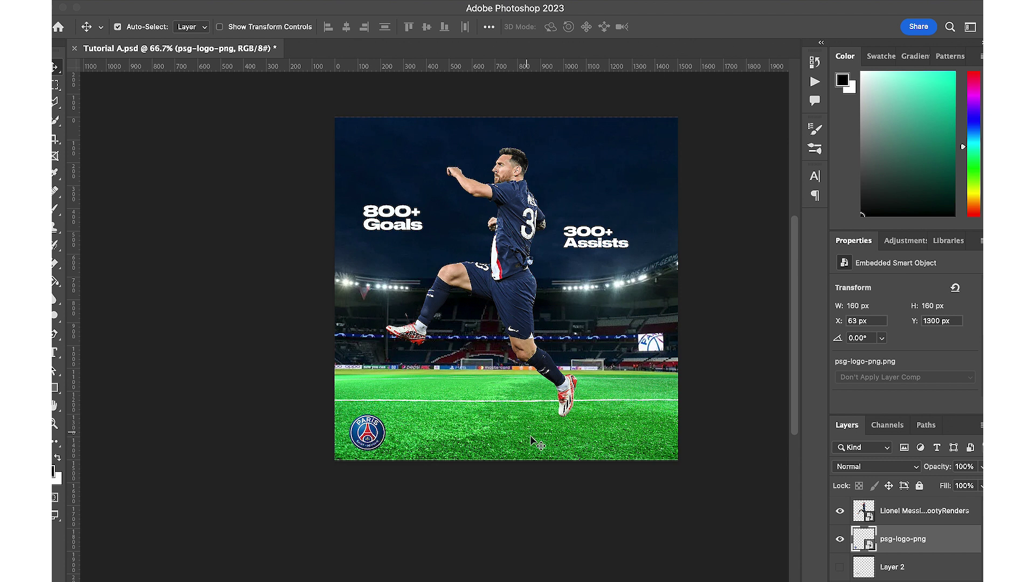
Group all layers, from the Lionel Messi render down to the BG layer, into a single group
scroll(547, 481, down, 5)
scroll(548, 481, left, 10)
scroll(620, 322, up, 5)
scroll(621, 322, right, 10)
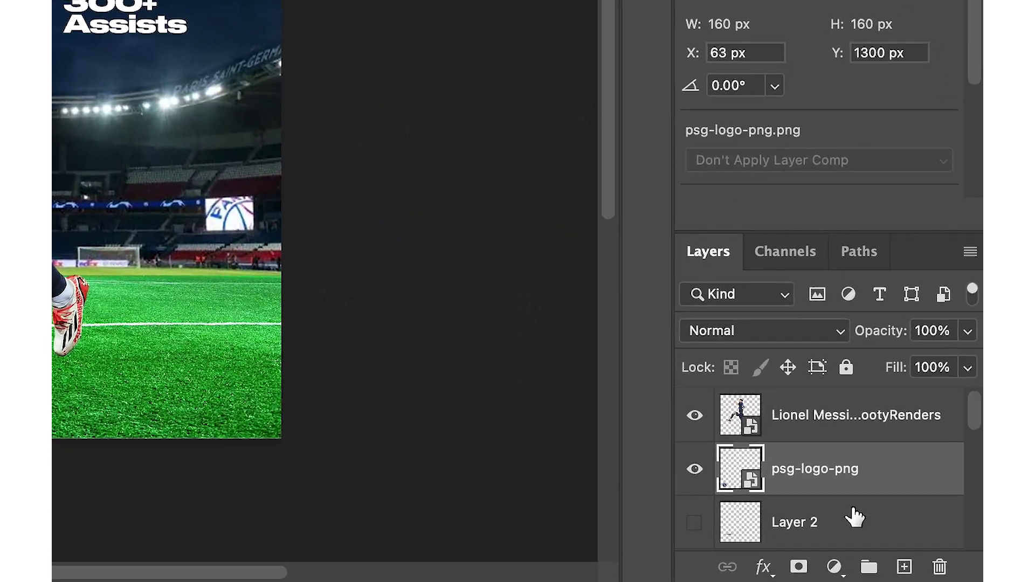
click(808, 399)
scroll(835, 515, down, 5)
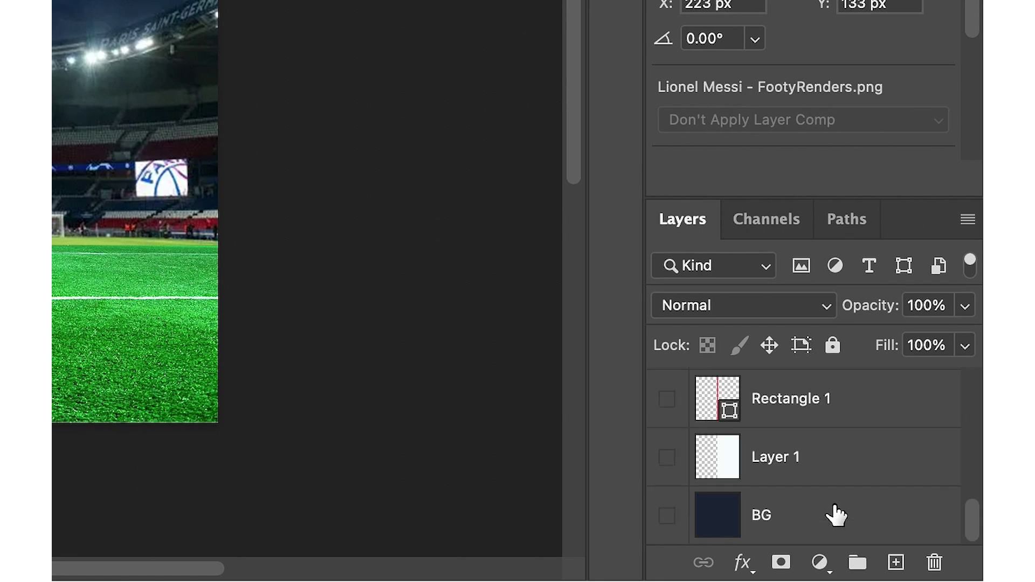
shift+click(806, 523)
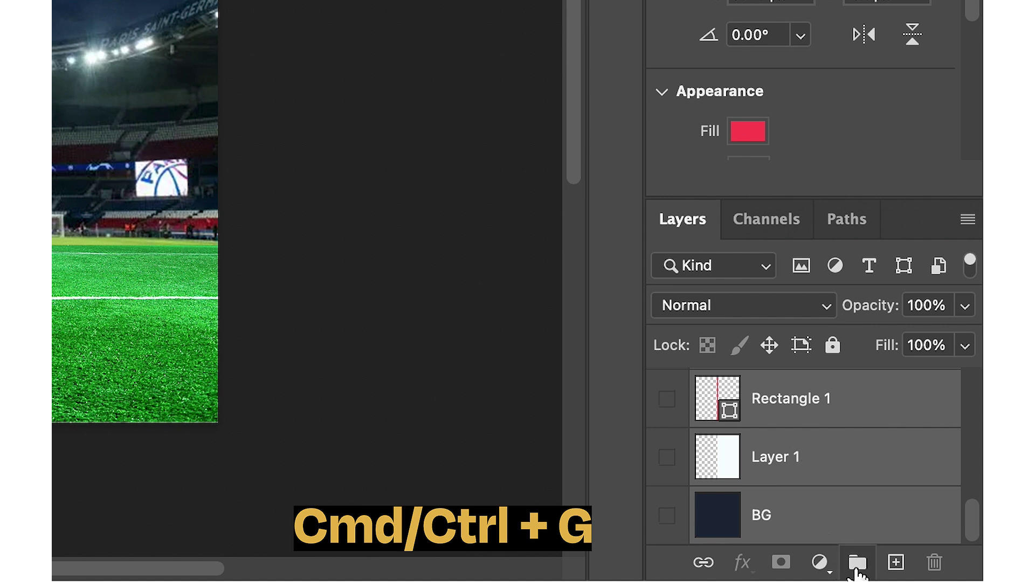
click(855, 567)
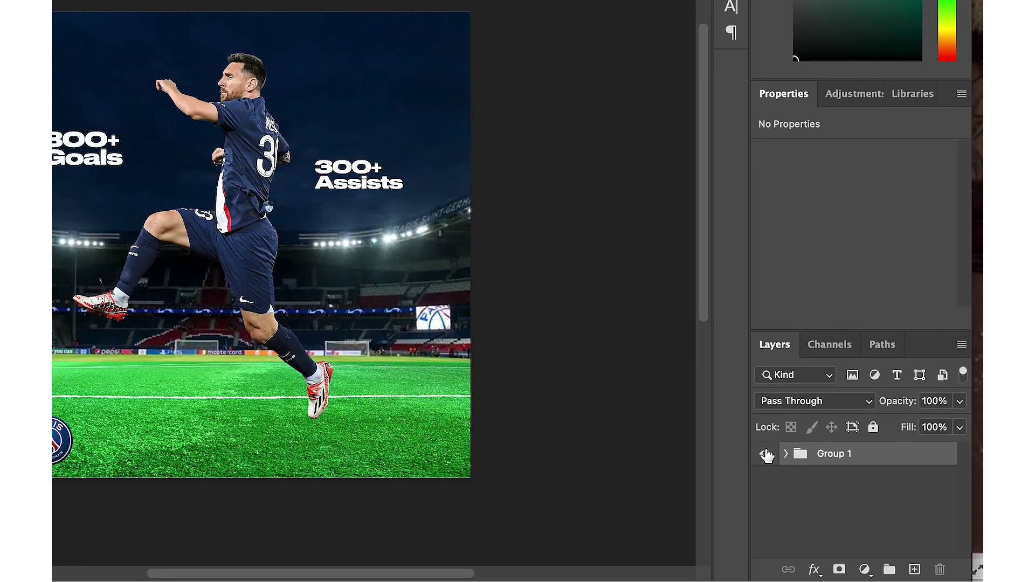
Check the new group's contents by toggling its visibility, then duplicate the group and hide the original
click(667, 386)
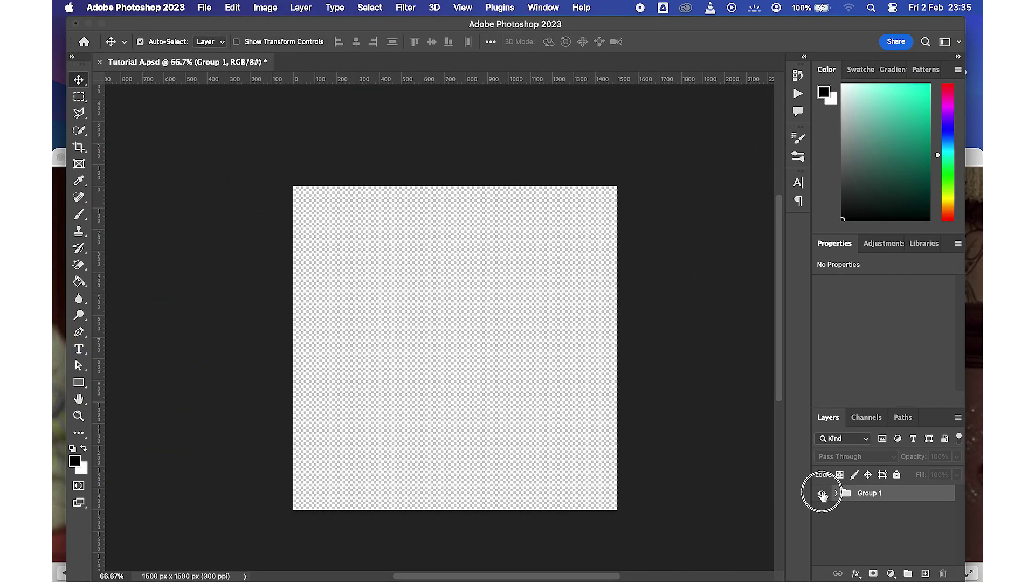
click(822, 494)
click(822, 494)
click(821, 494)
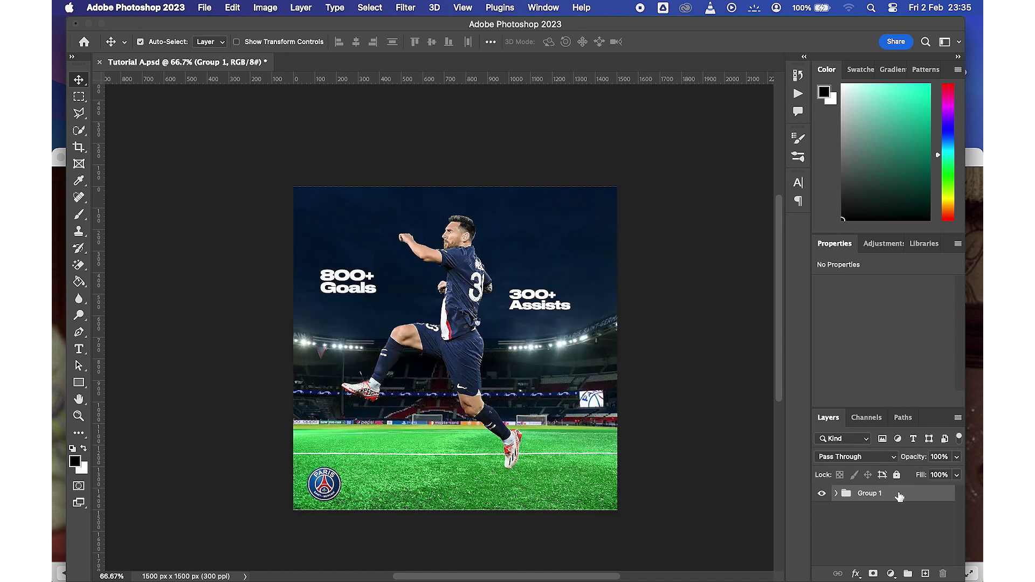
drag(899, 496, 932, 576)
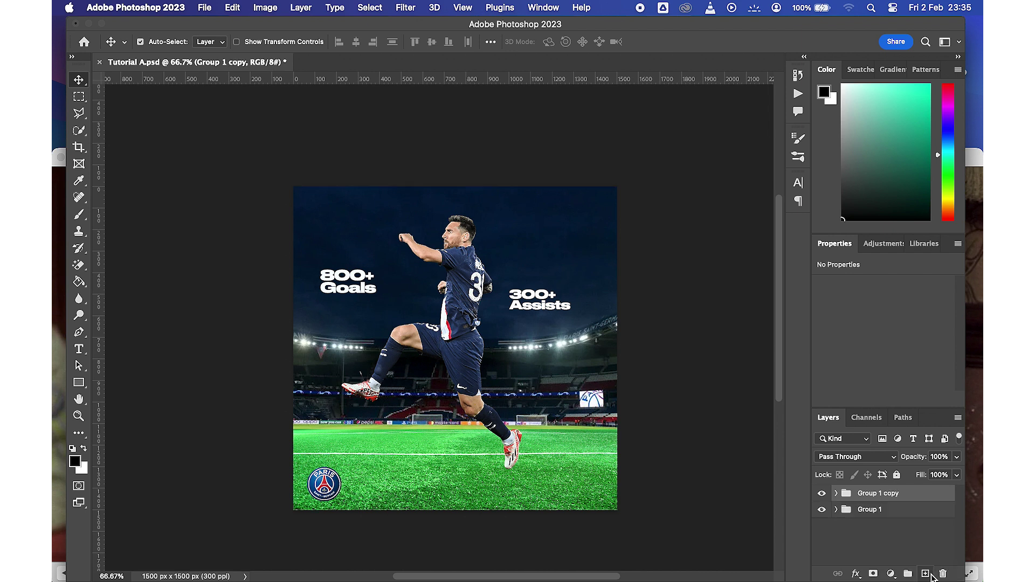
click(822, 509)
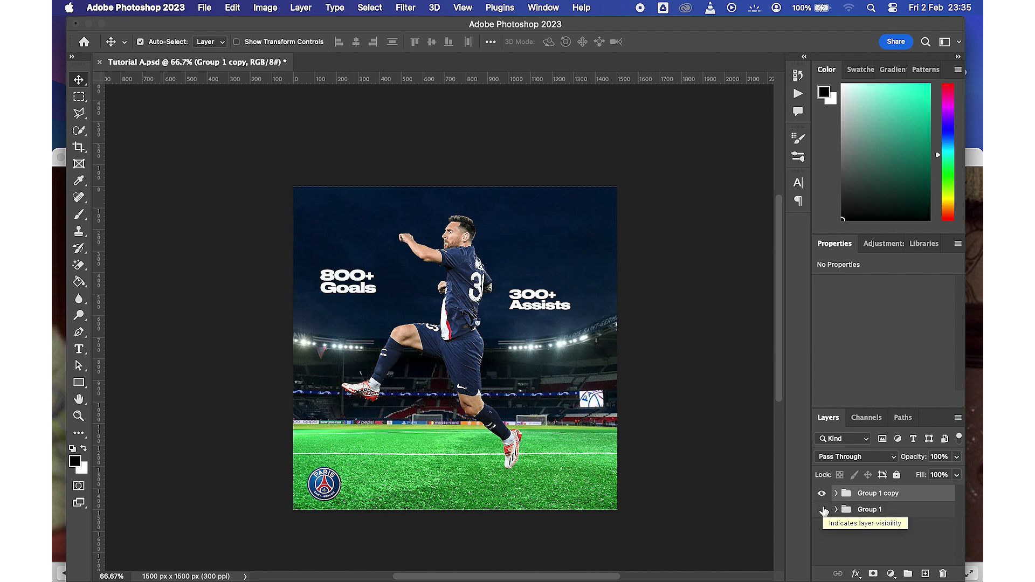
Move the psg-logo-png layer out of the Group 1 copy group to the top of the layer stack, and collapse the group
click(341, 492)
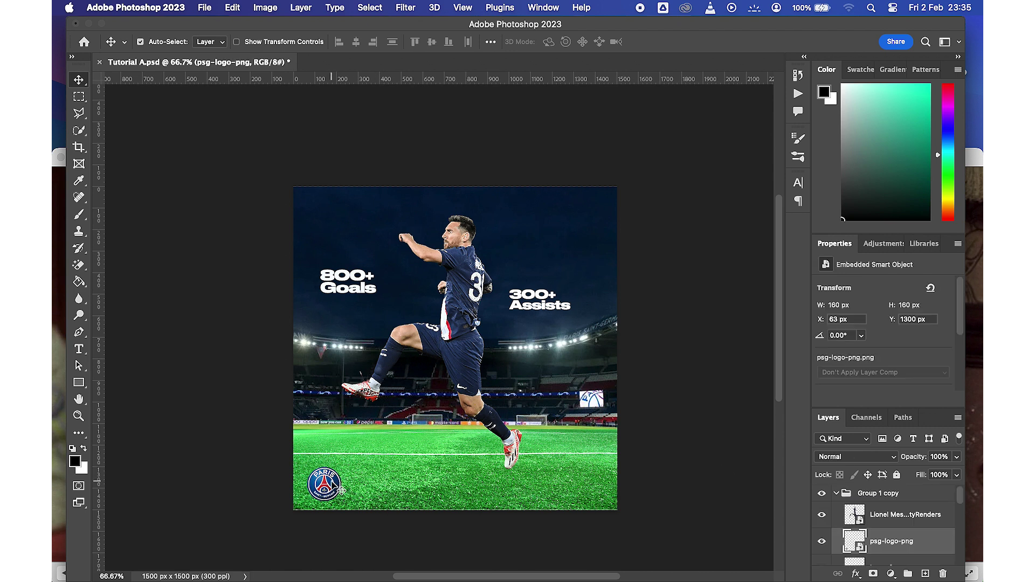
drag(888, 537, 874, 492)
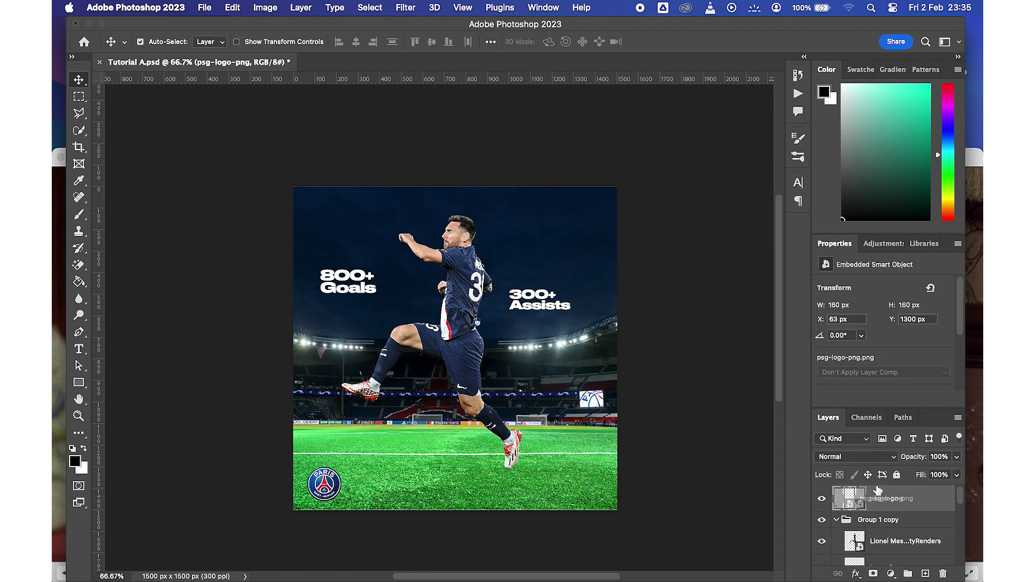
click(837, 520)
Merge the Group 1 copy group into a single pixel layer
click(865, 520)
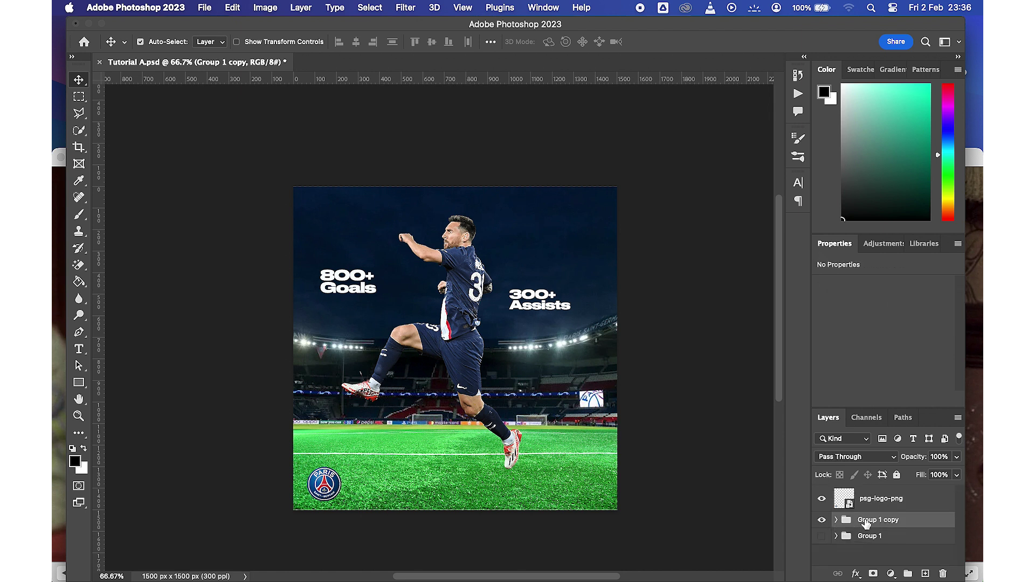
right_click(866, 523)
scroll(806, 555, down, 10)
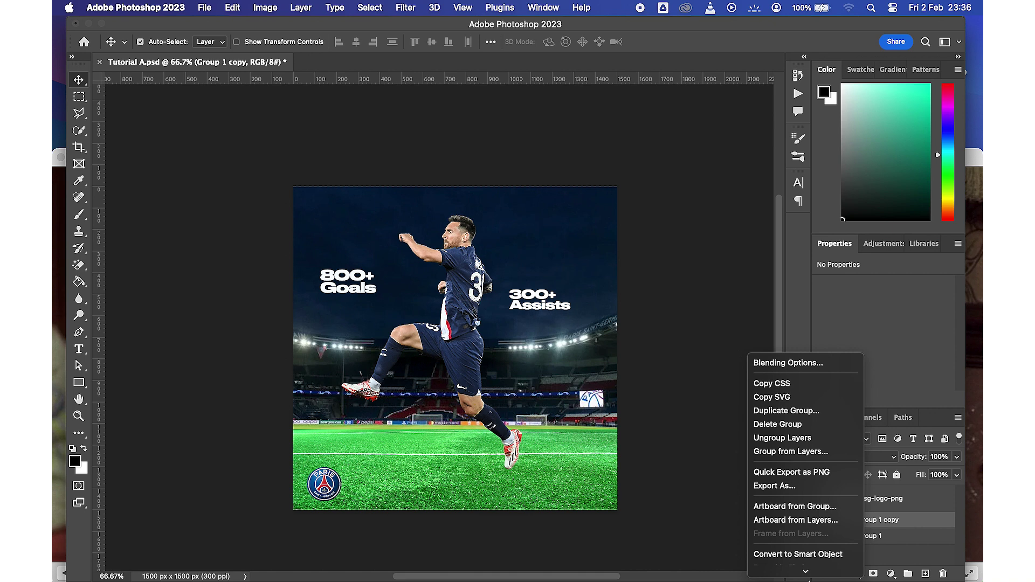
scroll(799, 400, down, 5)
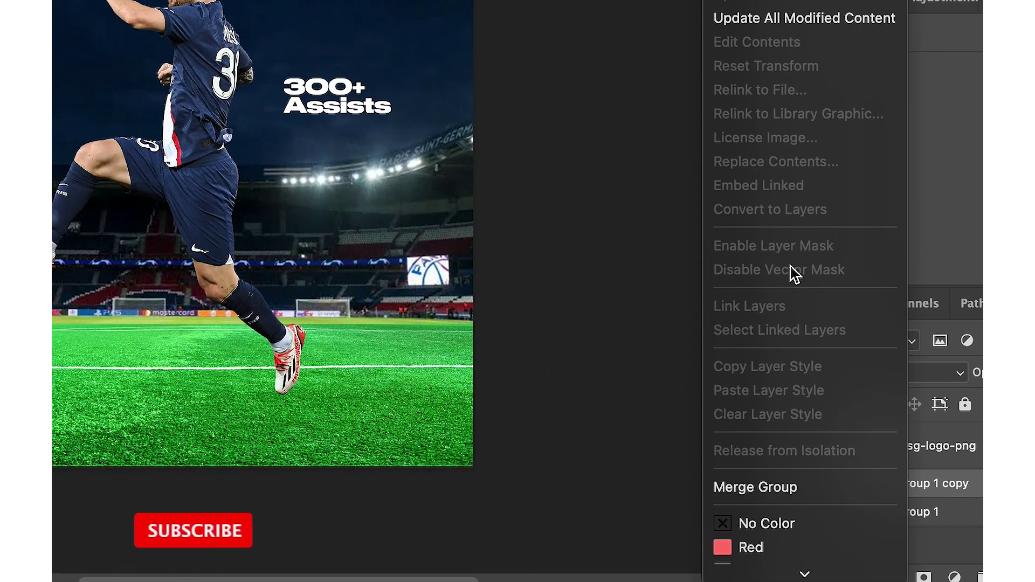
scroll(794, 273, down, 3)
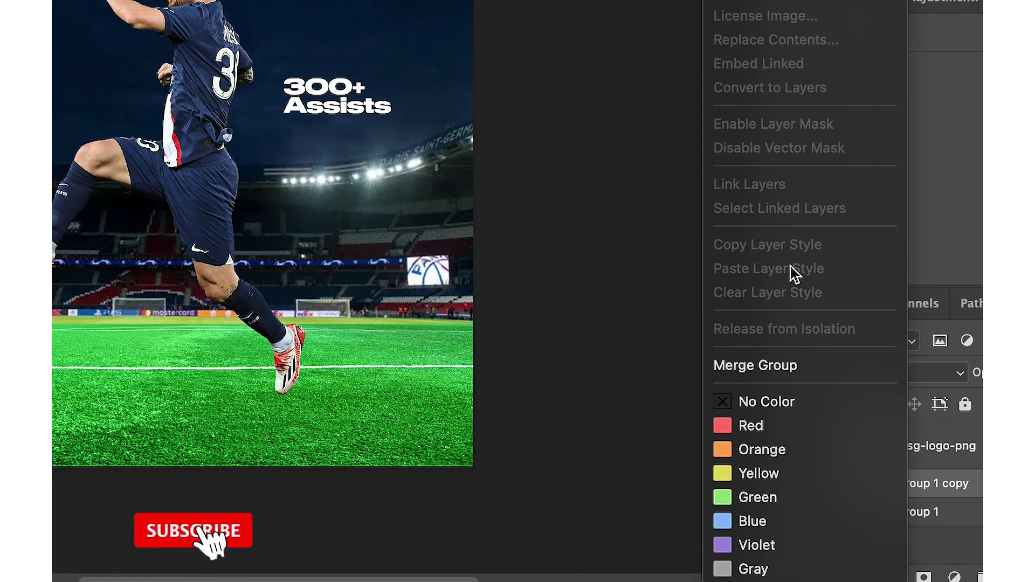
click(801, 372)
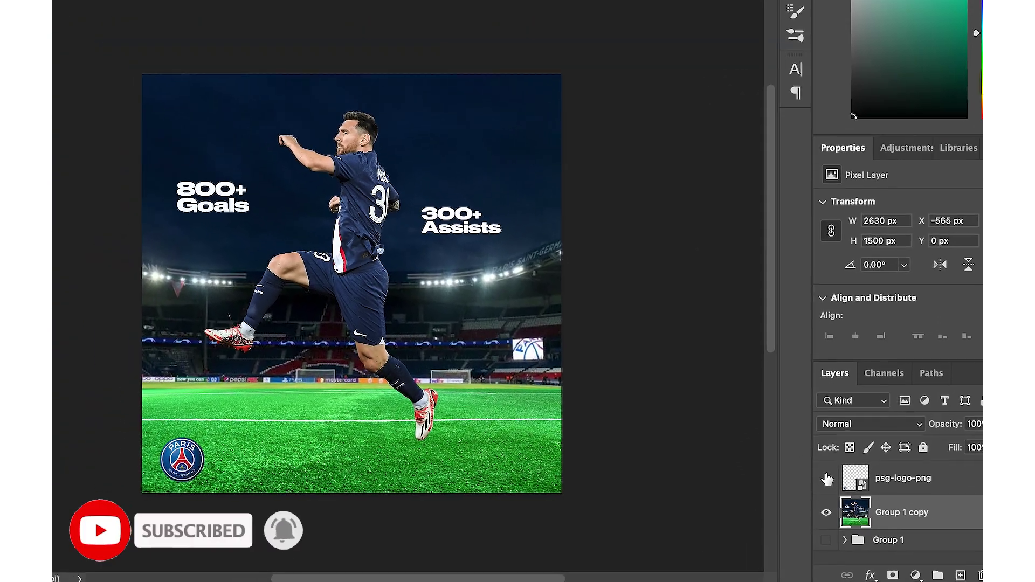
Hide the psg-logo-png layer and toggle the Group 1 copy layer's visibility to check the merged image
click(832, 451)
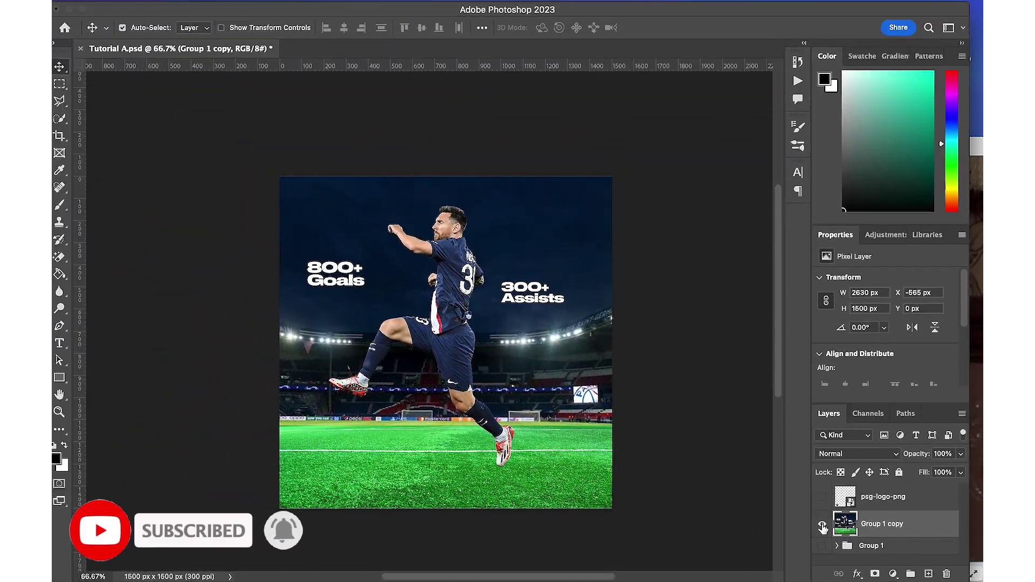
click(824, 520)
click(823, 519)
click(822, 525)
click(822, 526)
click(822, 526)
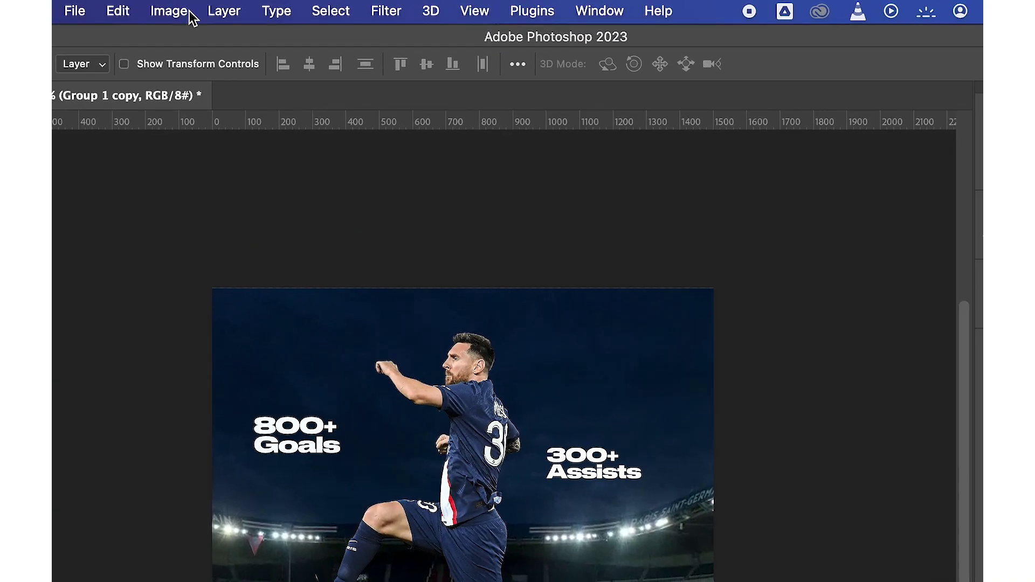
Start the Add Noise filter on the Group 1 copy layer and examine the noise preview across the poster
click(380, 12)
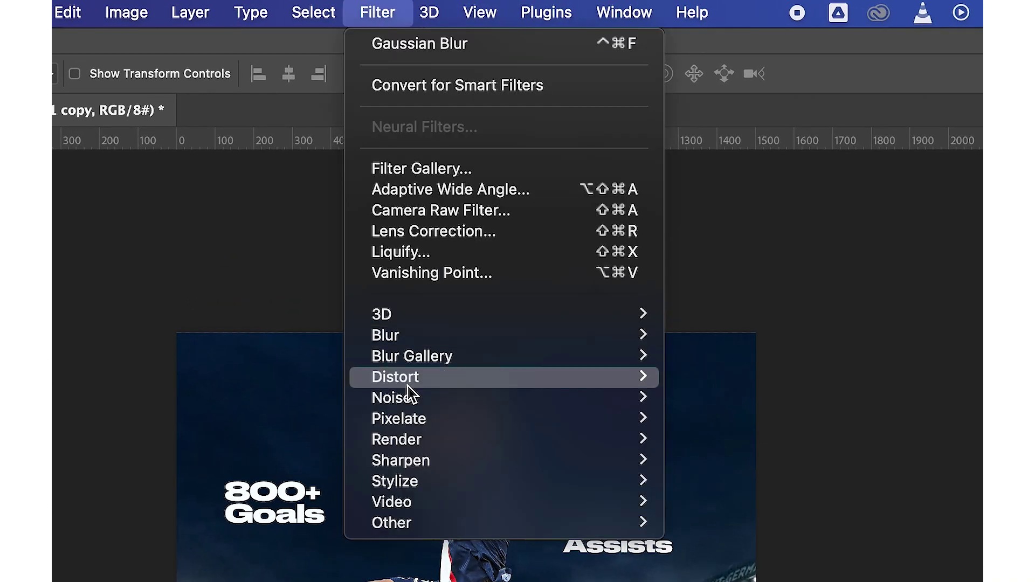
mouse_move(603, 387)
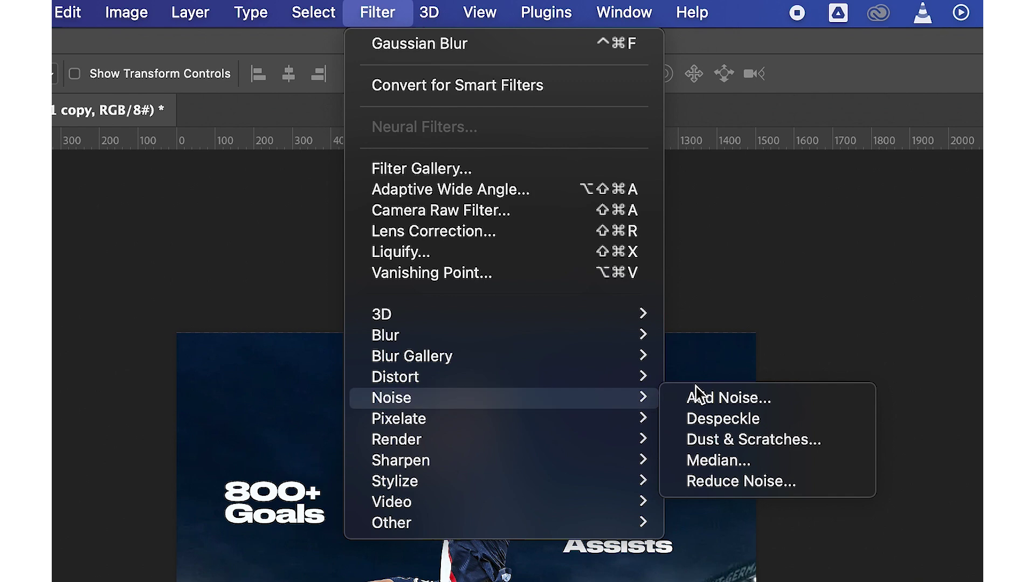
click(704, 399)
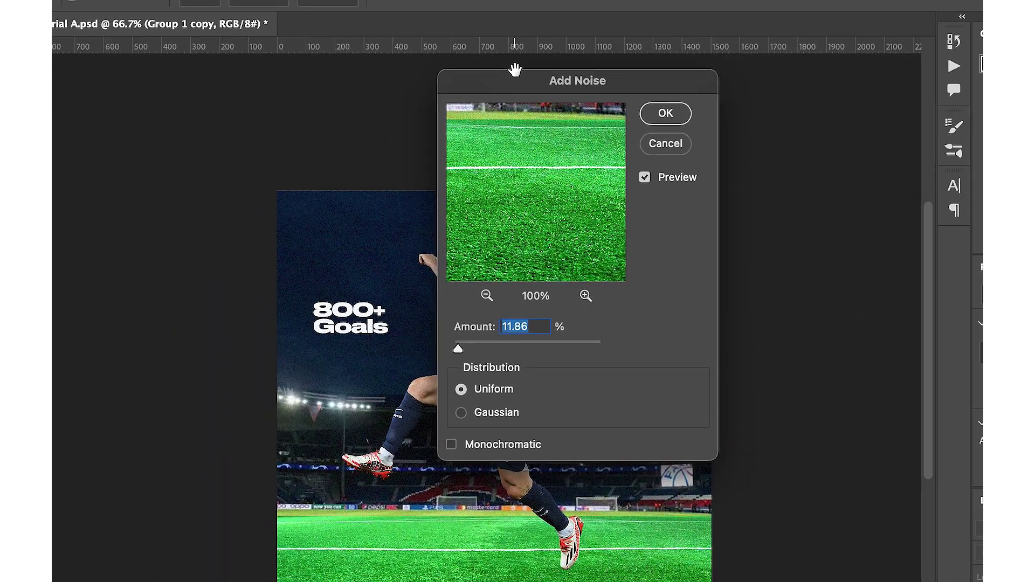
drag(480, 124, 784, 89)
drag(744, 7, 750, 11)
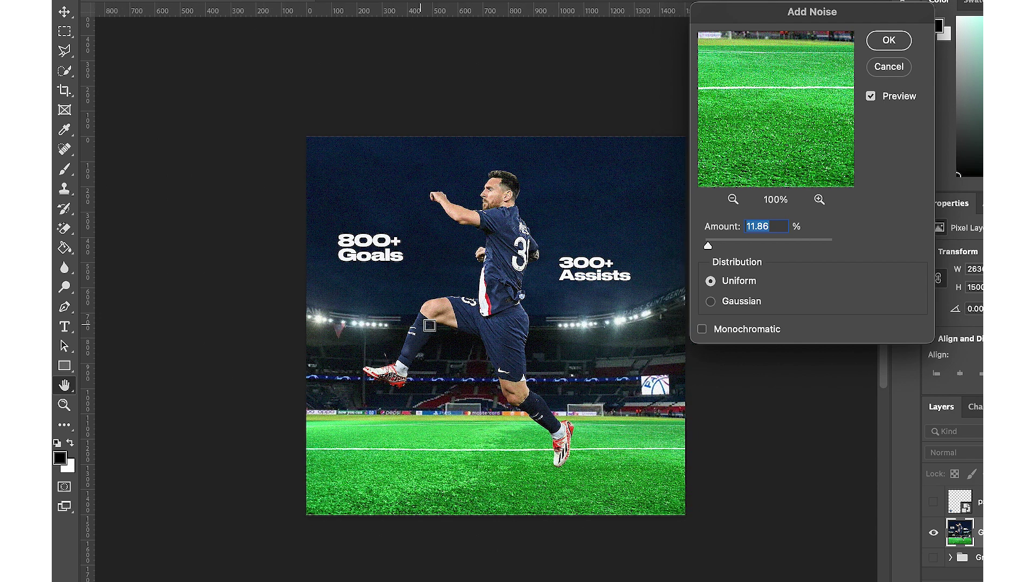
scroll(430, 326, right, 3)
scroll(430, 326, down, 1)
scroll(430, 326, up, 2)
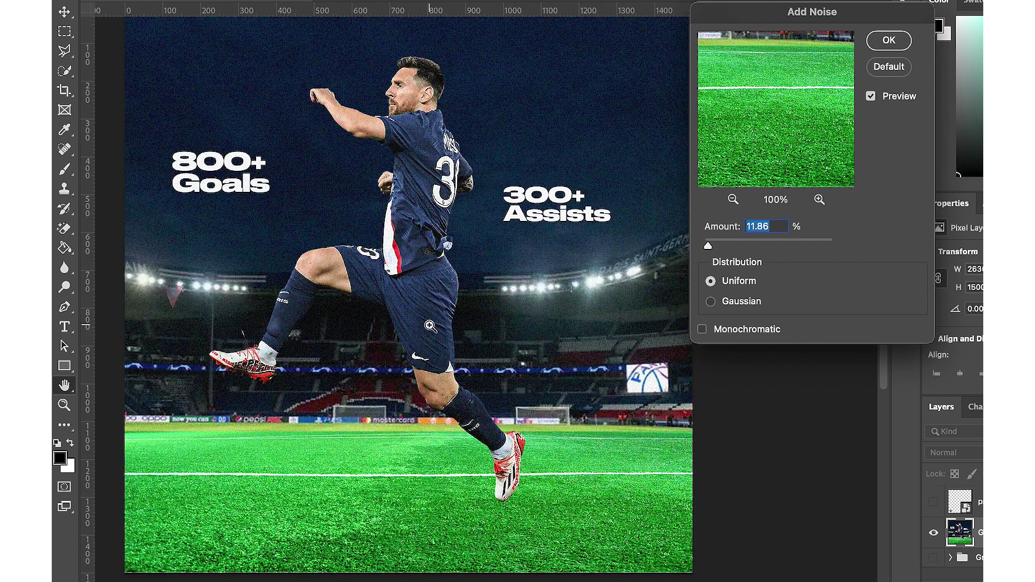
scroll(430, 326, up, 2)
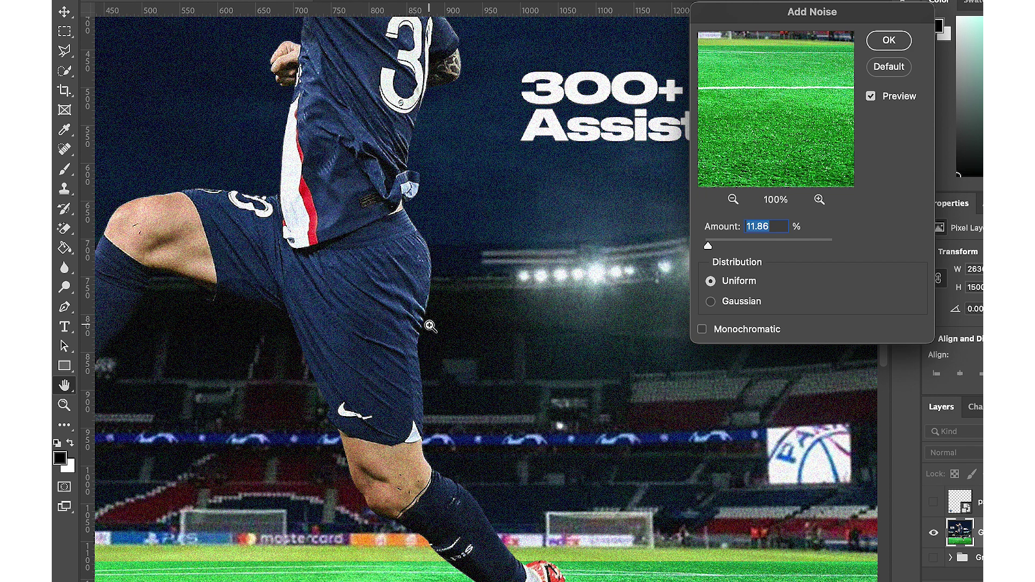
scroll(430, 325, down, 3)
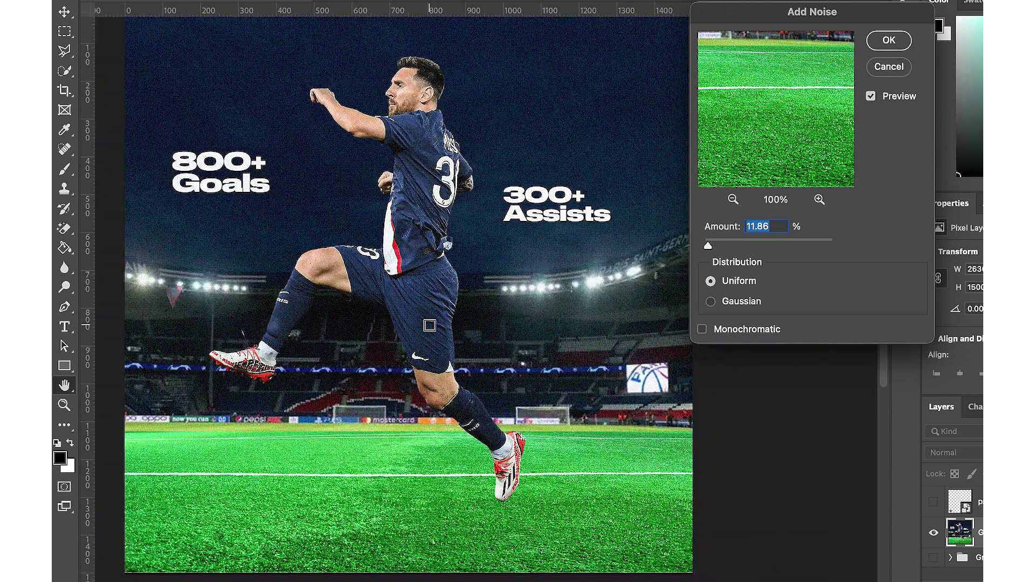
scroll(430, 326, down, 2)
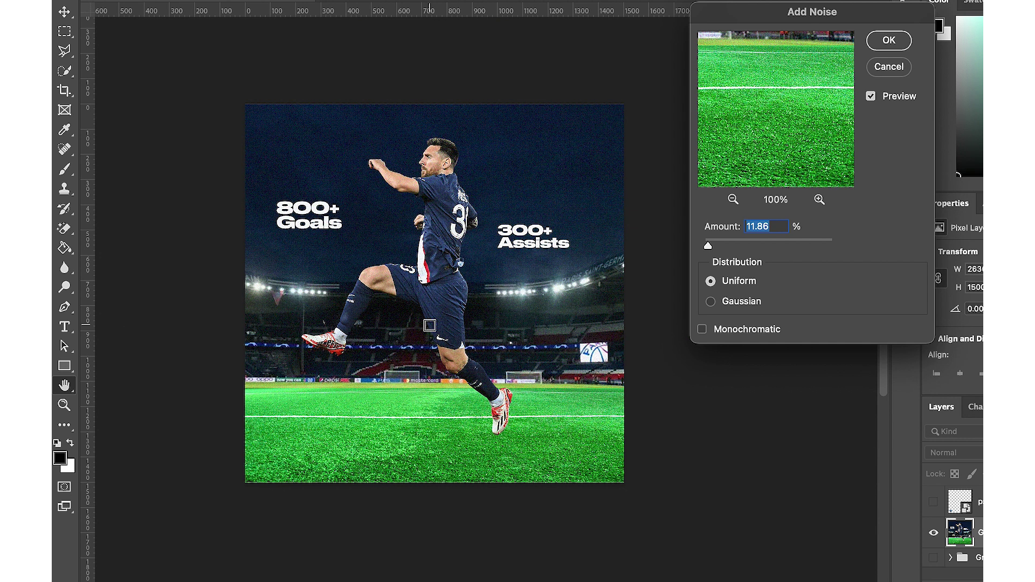
Try a noise amount of 400%, and lower it to 9.51%
click(715, 245)
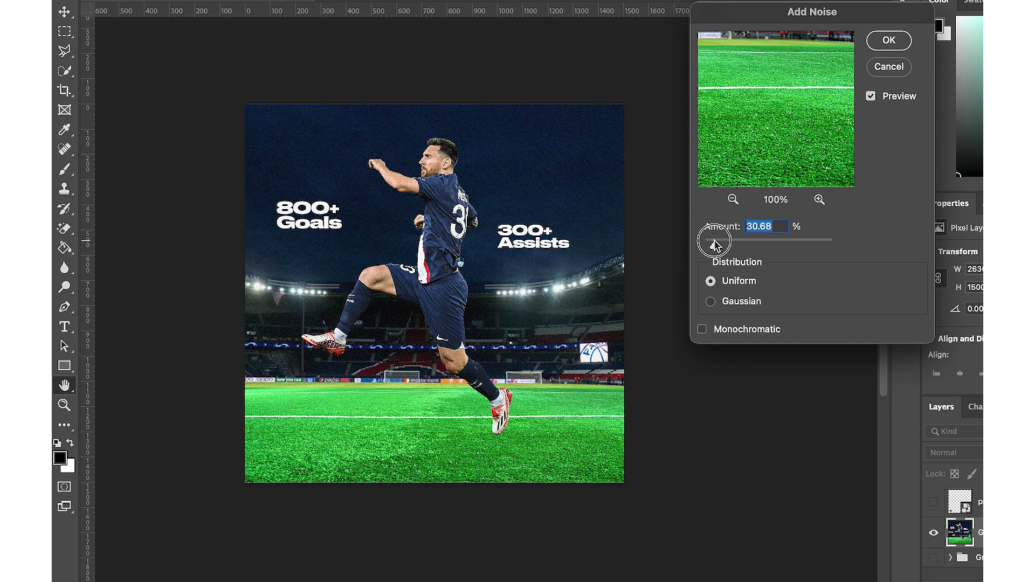
drag(715, 246, 832, 245)
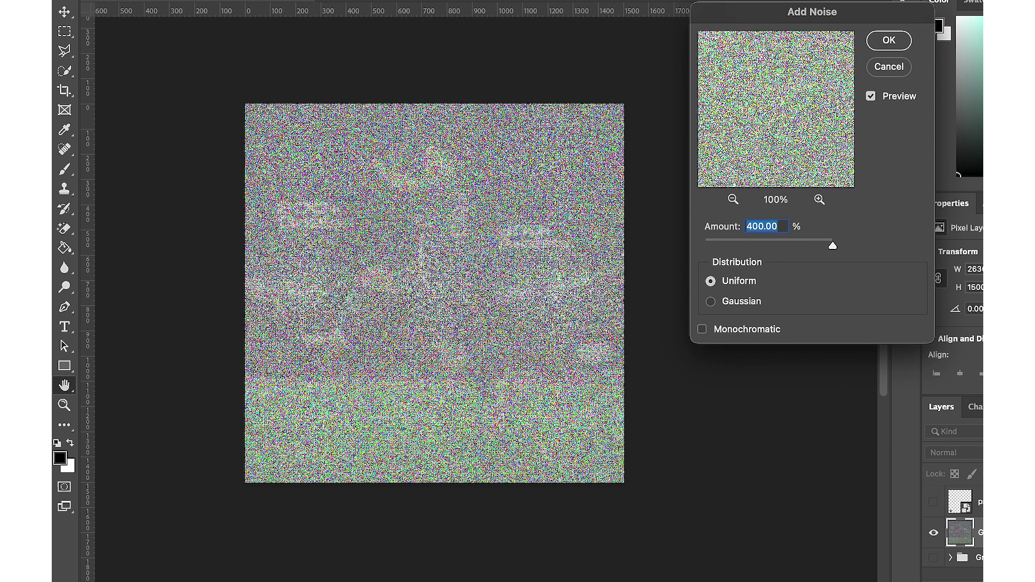
click(711, 241)
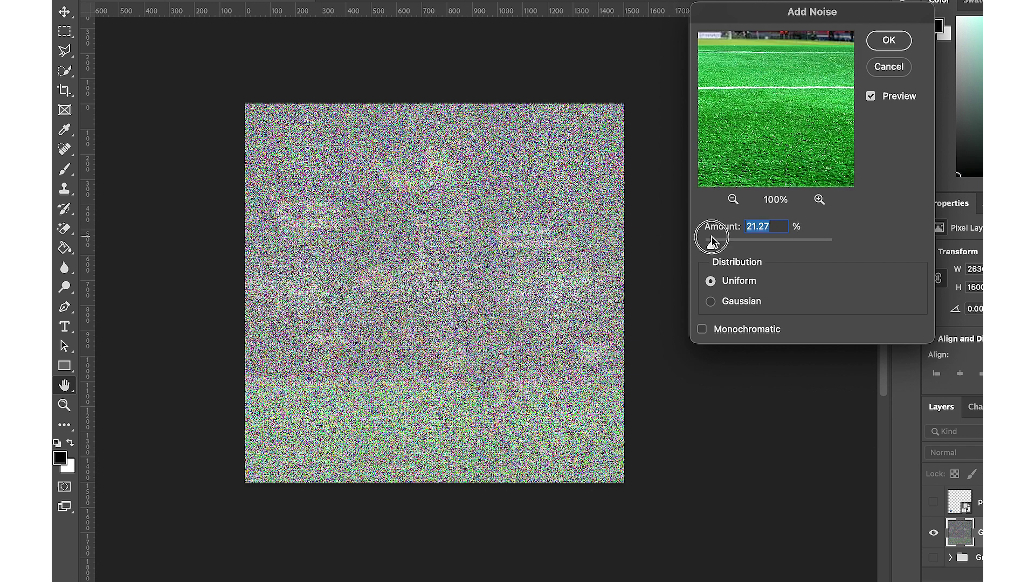
drag(711, 241, 707, 243)
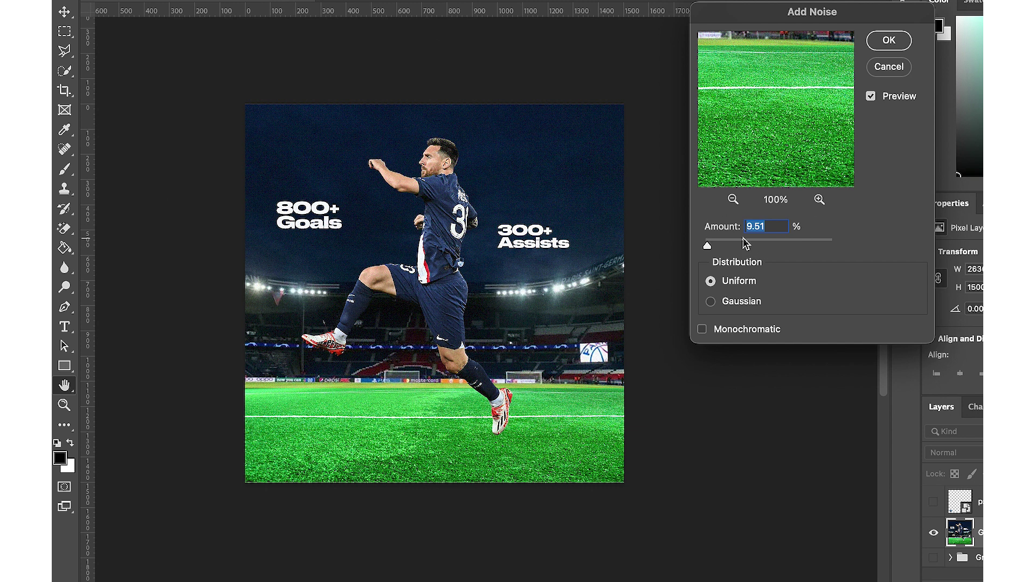
Apply the noise to the Group 1 copy layer with an amount of 10% and Gaussian distribution
text(12)
key(Tab)
text(10)
click(821, 300)
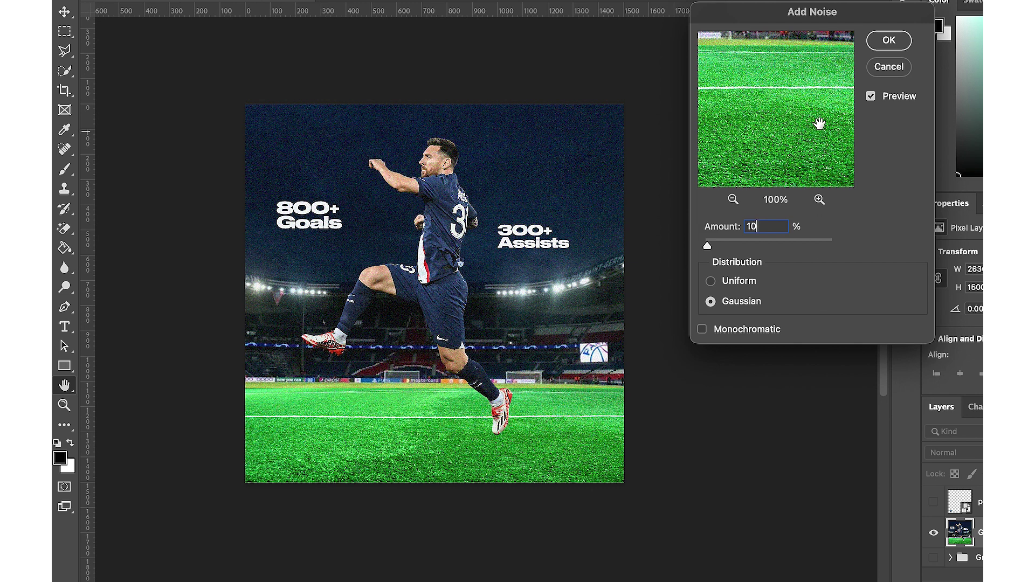
click(889, 40)
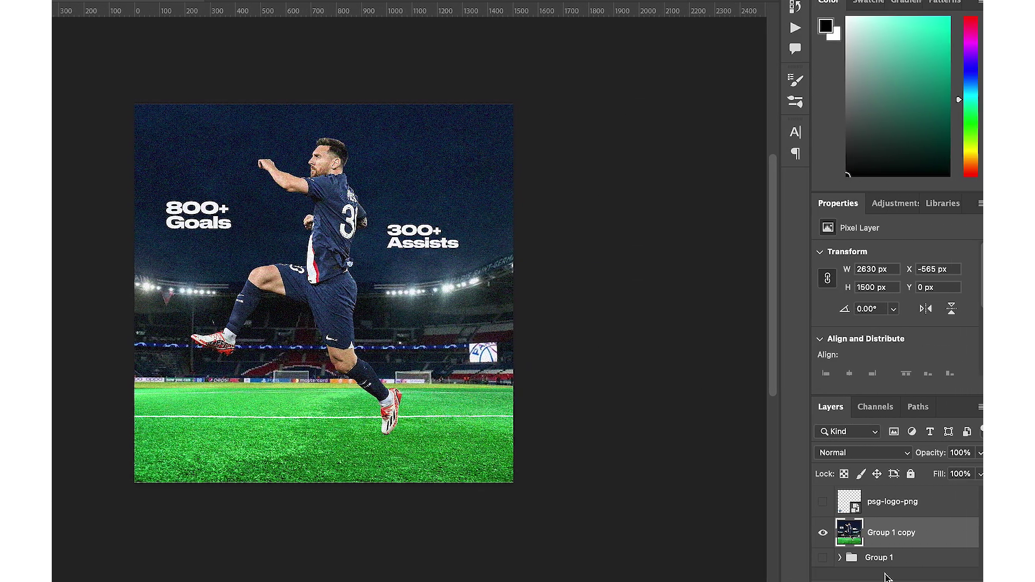
Show the psg-logo-png layer again and save the poster document
click(851, 502)
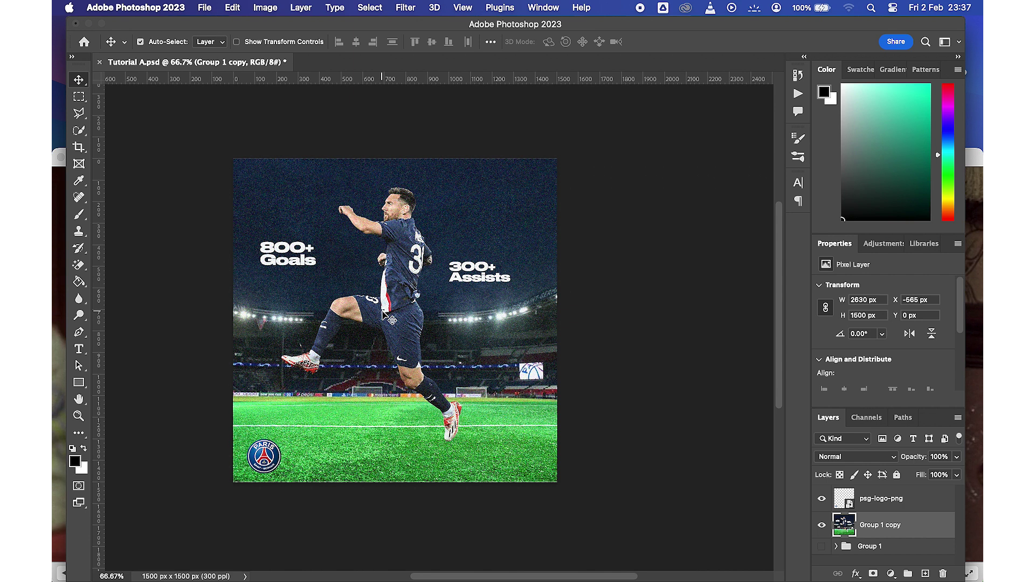
click(204, 8)
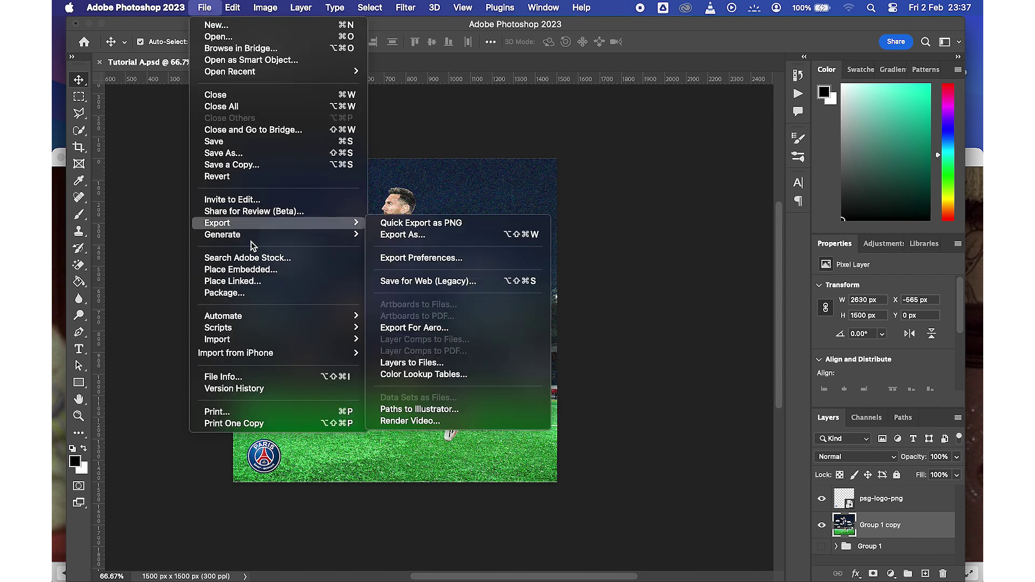
click(225, 142)
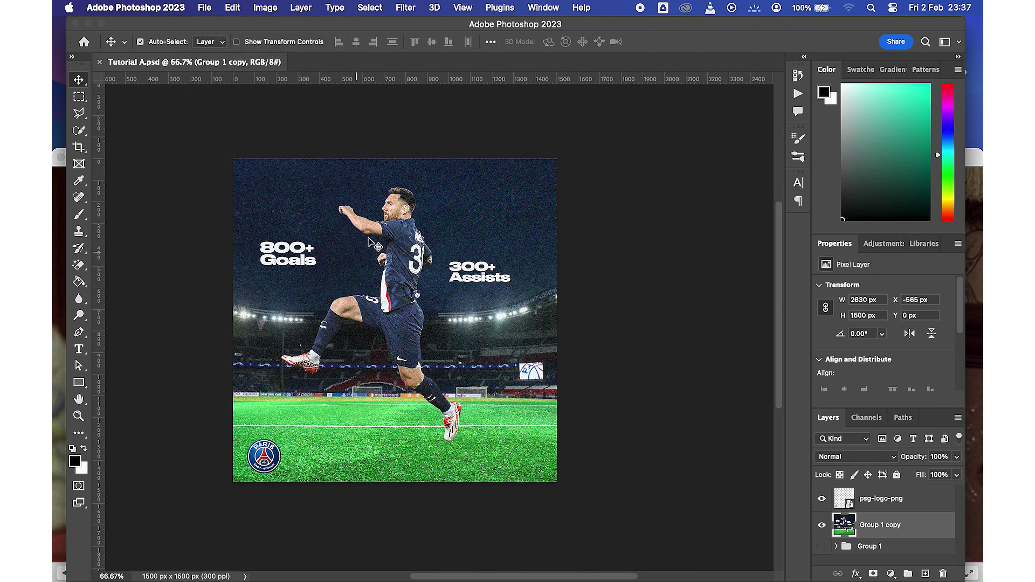
Save a copy of the poster in JPEG format to the Documents folder, with an underscore in the file name
click(205, 7)
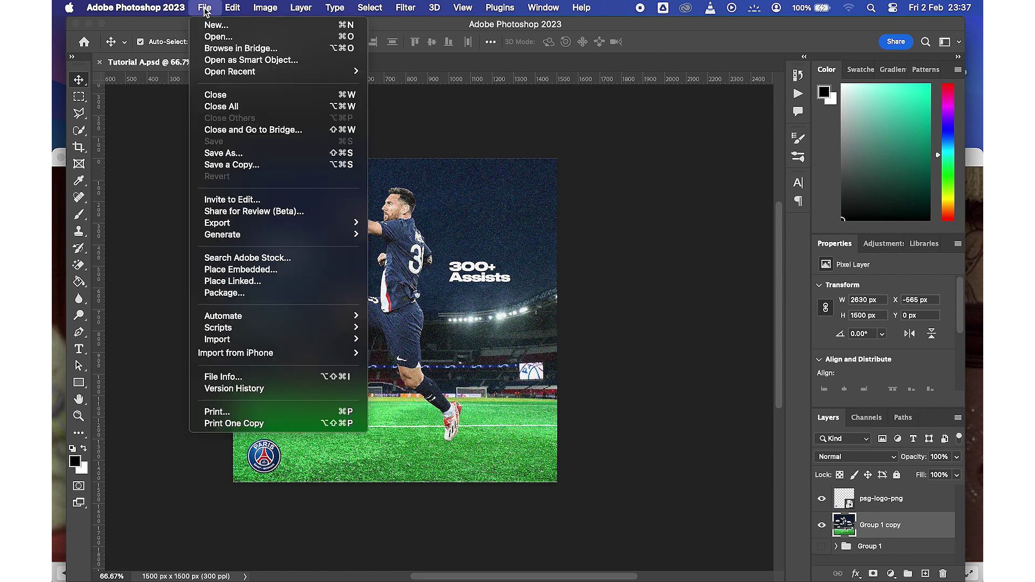
click(234, 166)
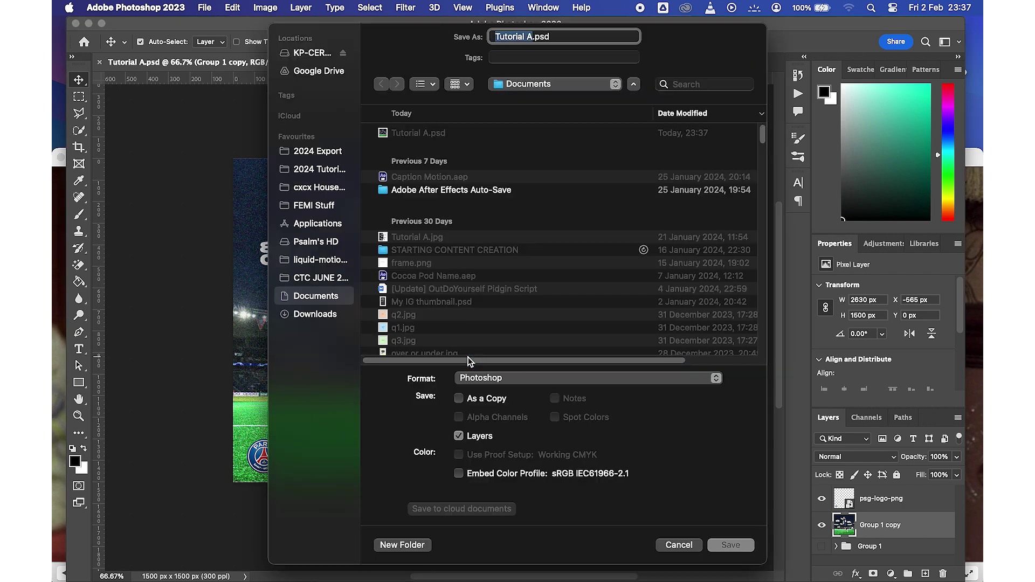
click(493, 378)
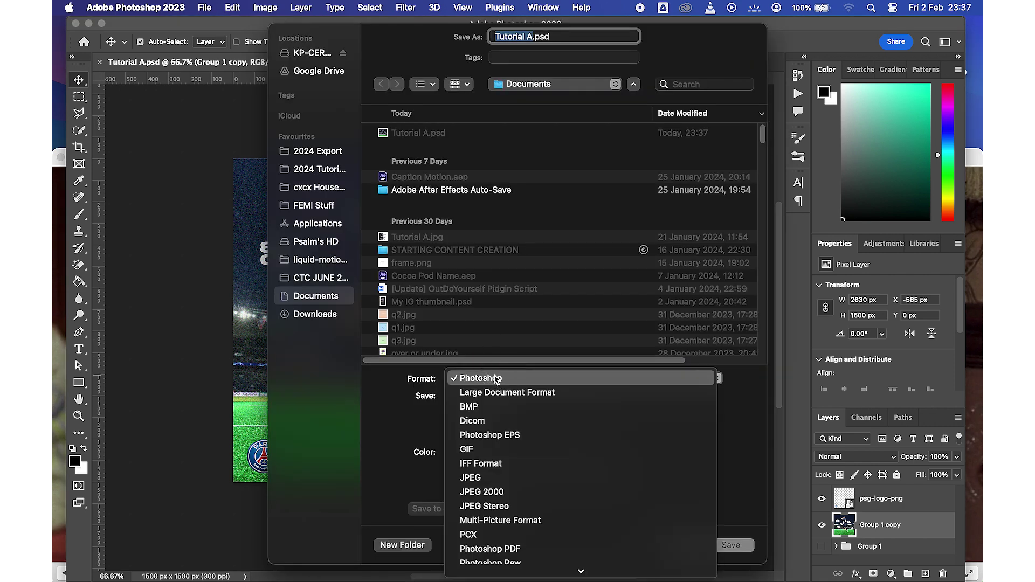
click(484, 477)
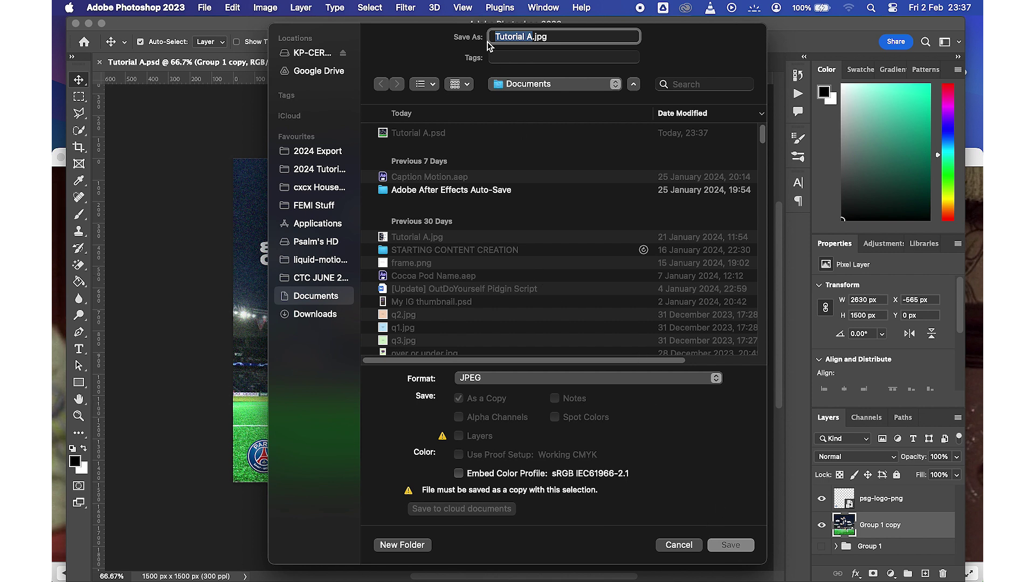
click(527, 37)
key(BackSpace)
text(_)
click(731, 544)
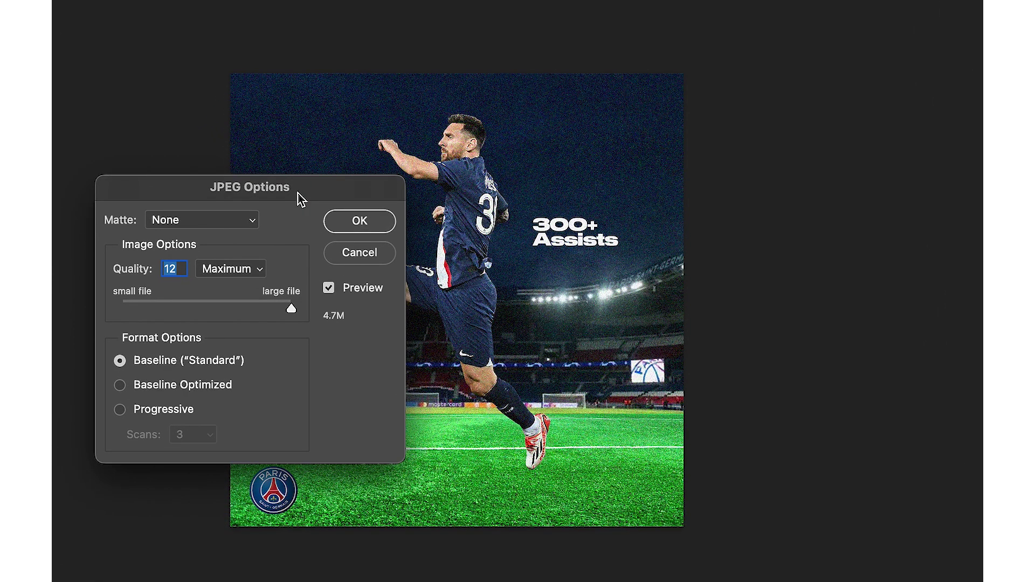
Try the High, Low and Maximum quality presets for the JPEG copy
click(232, 270)
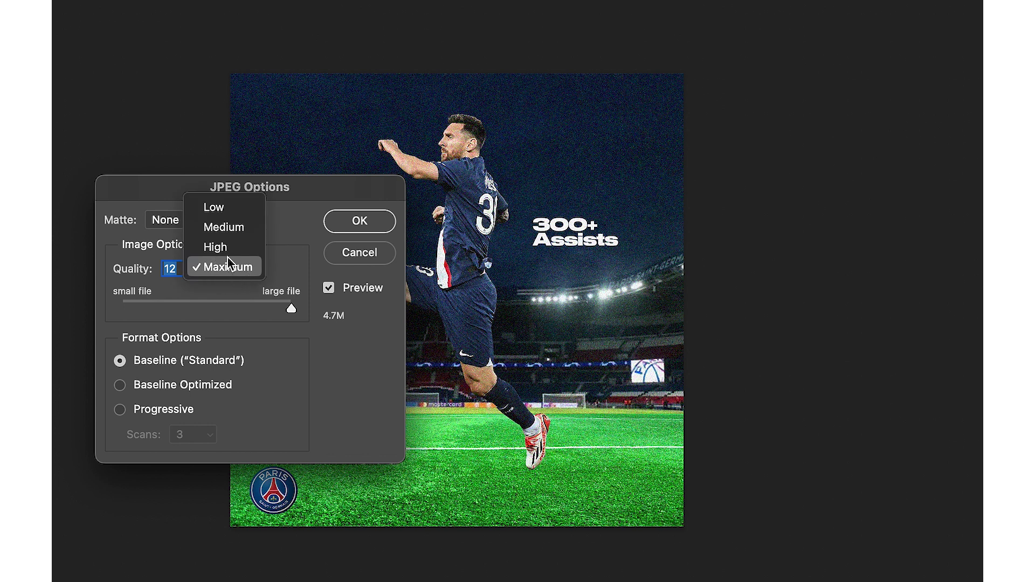
click(225, 249)
click(224, 268)
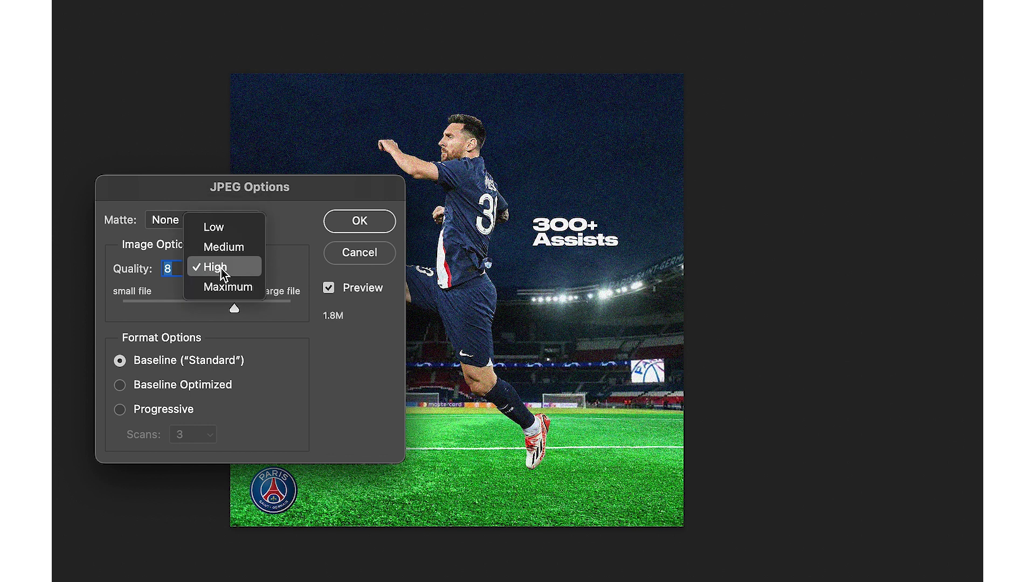
click(213, 228)
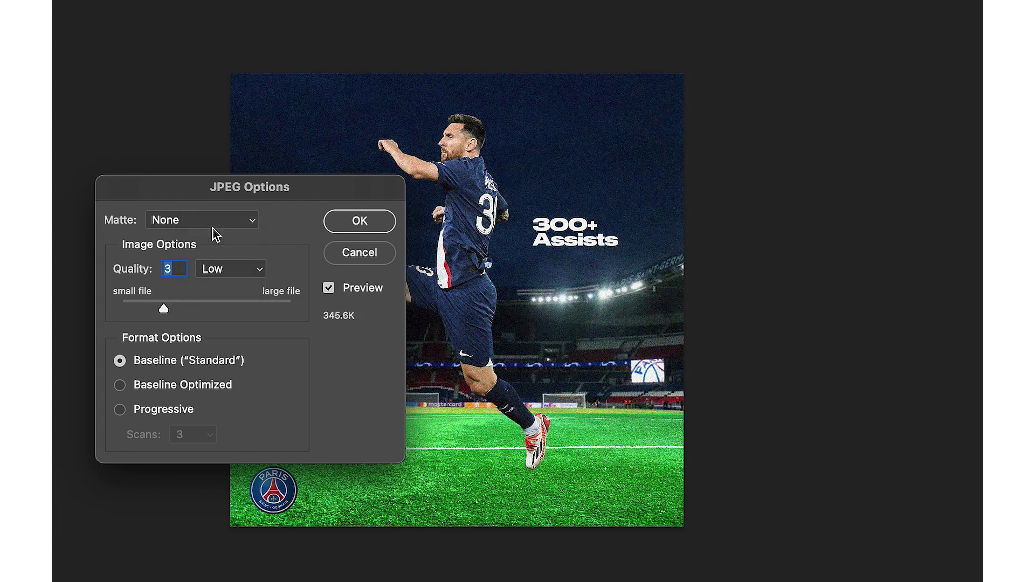
click(227, 264)
click(238, 326)
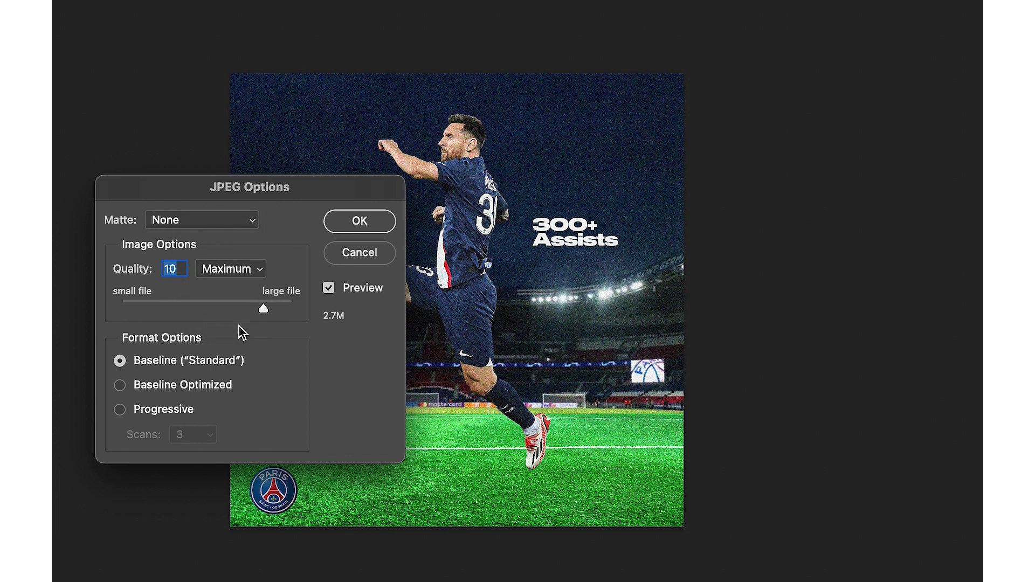
Raise the JPEG quality to 12 for the largest file and finish exporting the copy
click(222, 270)
click(222, 269)
drag(266, 309, 291, 309)
click(372, 231)
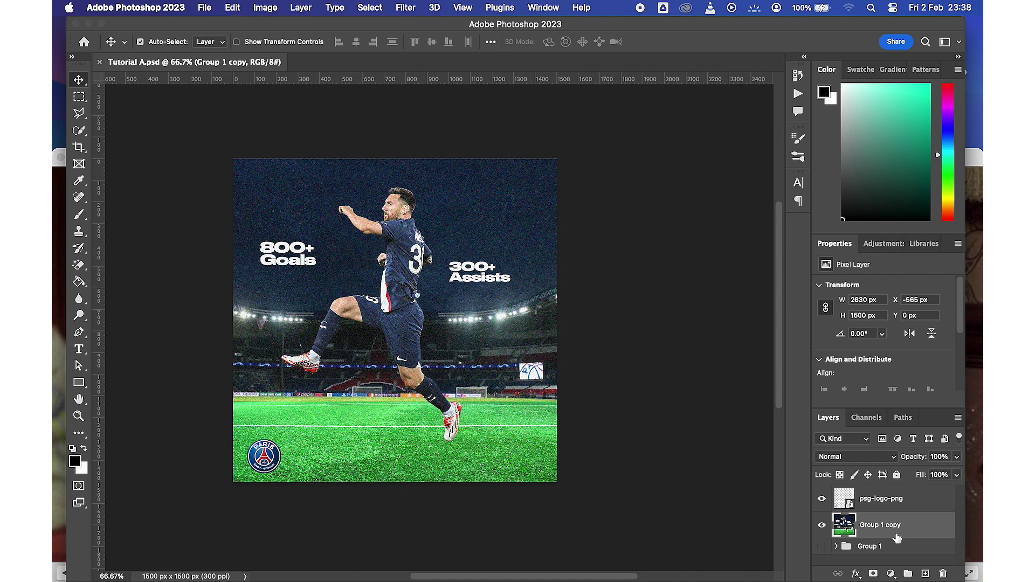
Expand the hidden Group 1 and examine the layers inside it
click(834, 552)
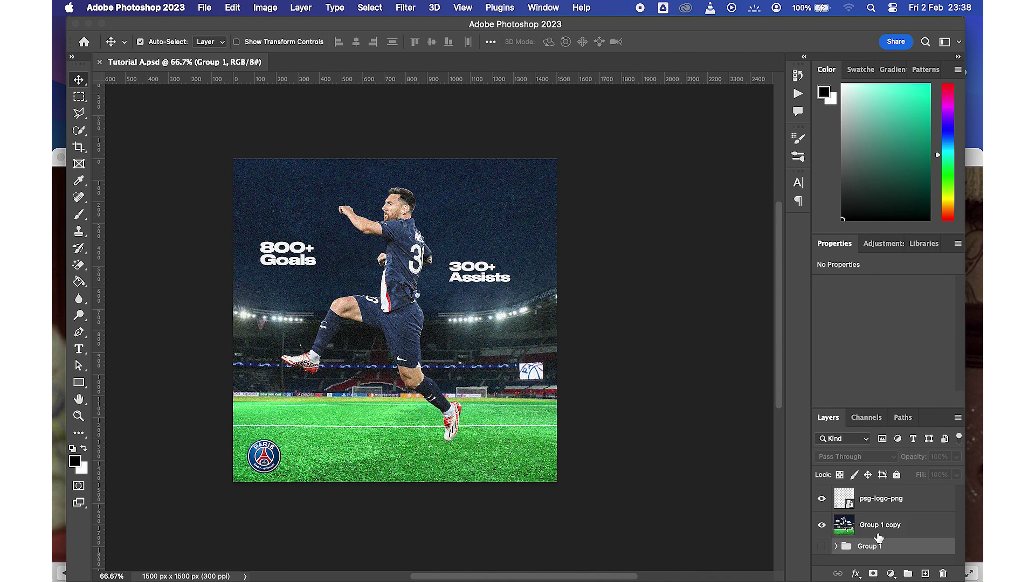
click(837, 546)
scroll(873, 537, down, 1)
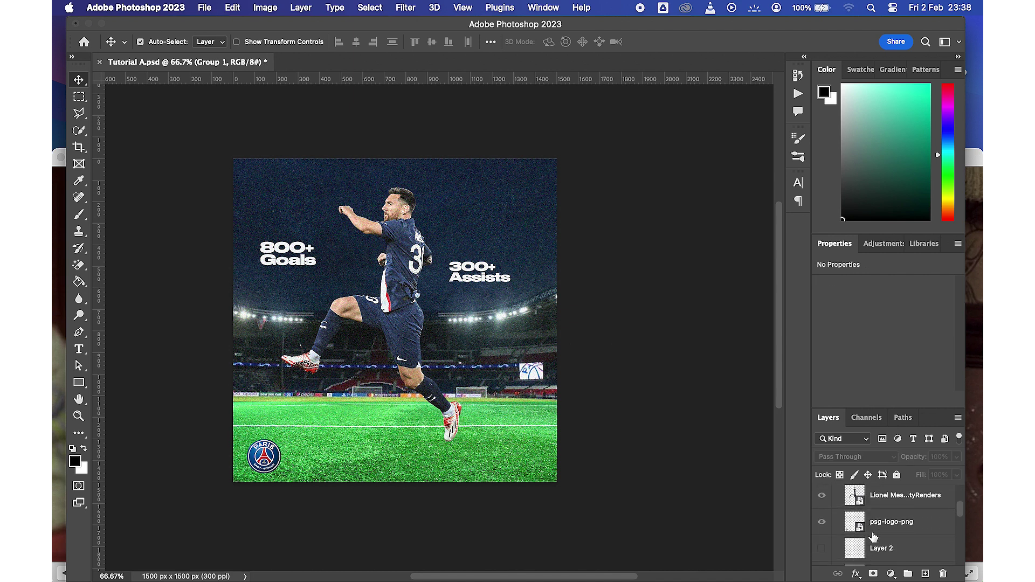